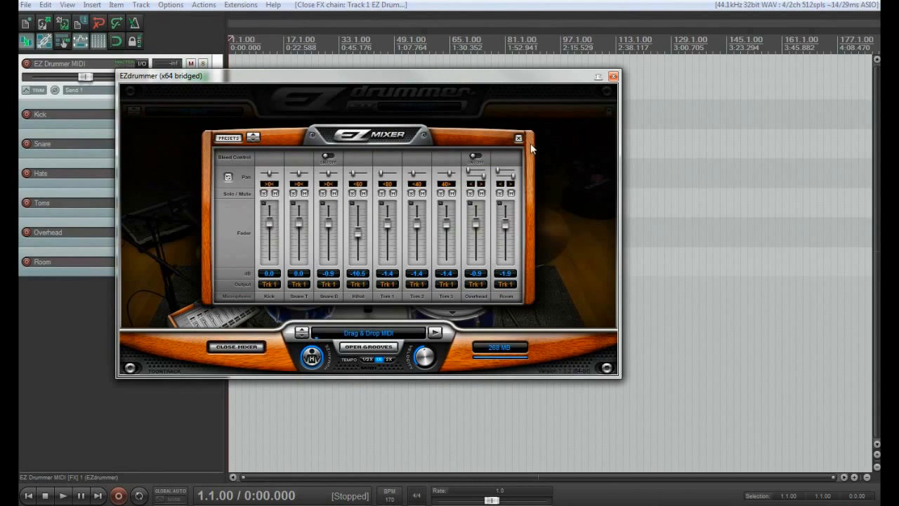
# - Close the EZdrummer mixer and its plug-in window
pyautogui.click(517, 138)
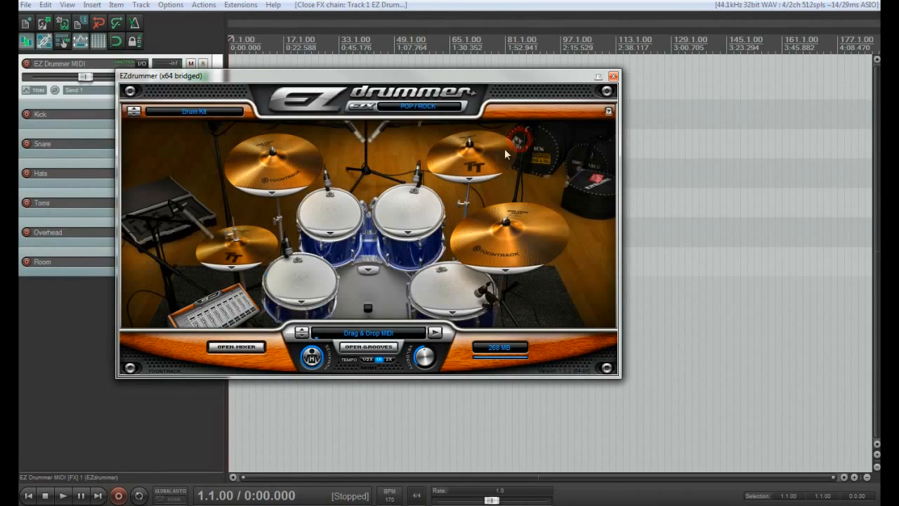
pyautogui.click(614, 76)
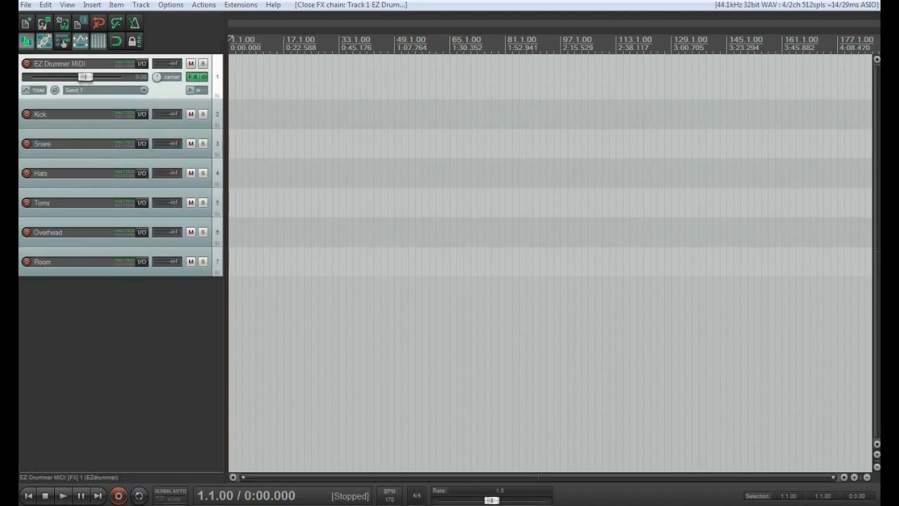
pyautogui.rightClick(83, 505)
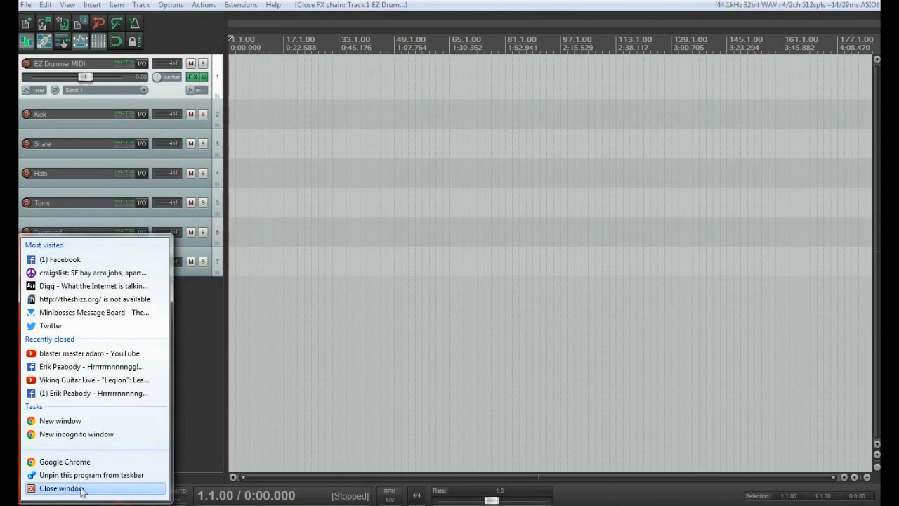
pyautogui.click(82, 490)
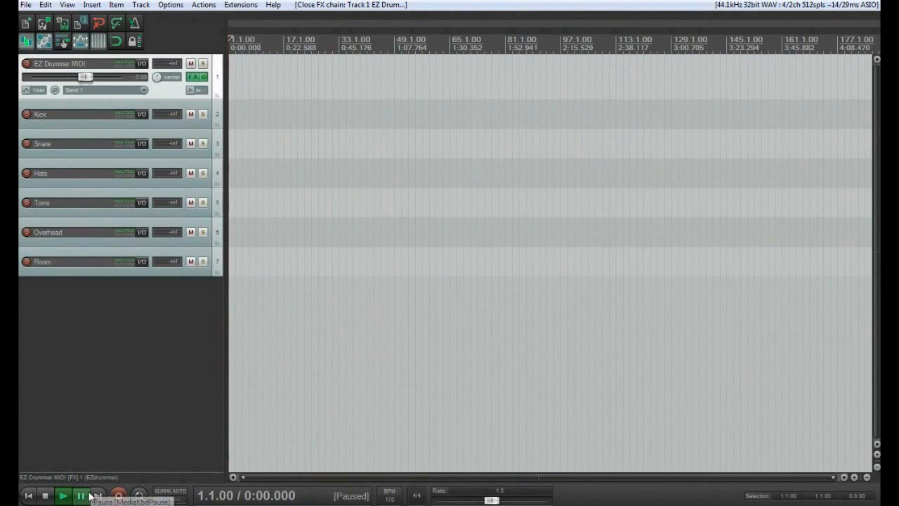
pyautogui.click(82, 492)
pyautogui.click(82, 493)
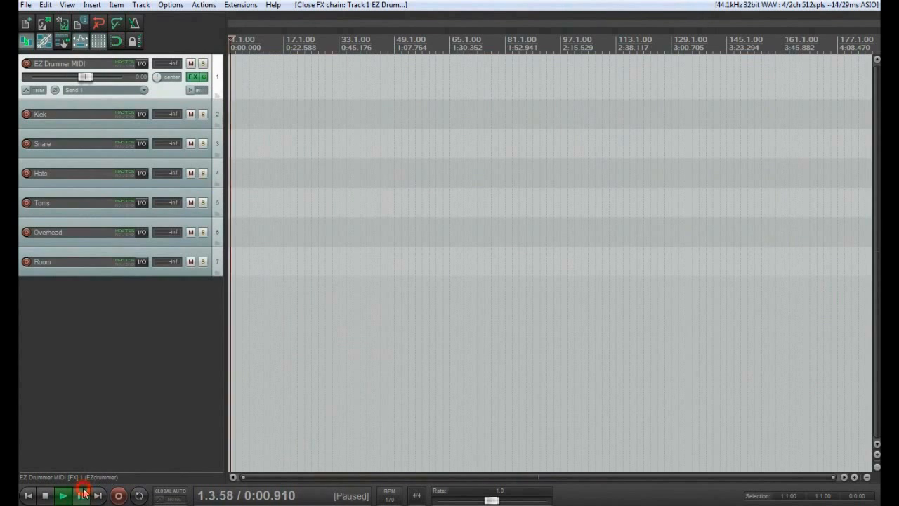
pyautogui.click(45, 495)
# - Create a send from the EZ Drummer MIDI track to the Kick track, keeping source channels 1/2
pyautogui.click(141, 63)
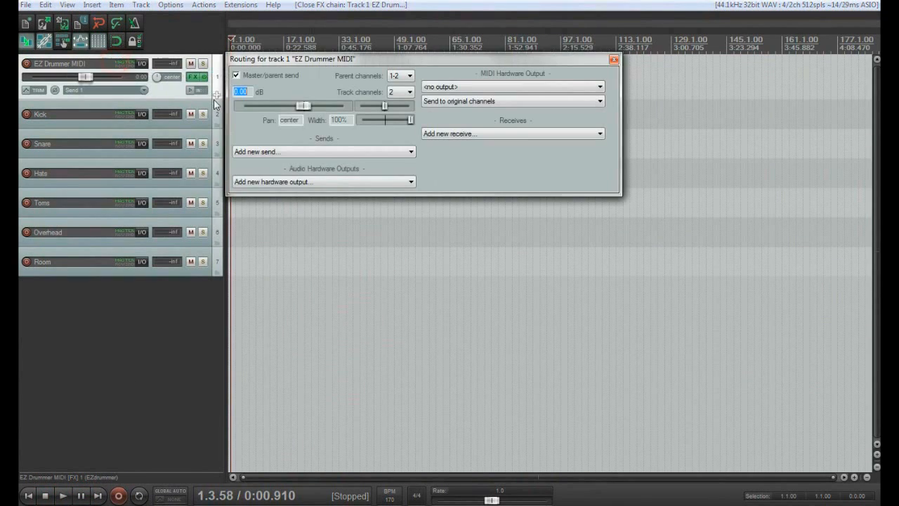
pyautogui.click(618, 59)
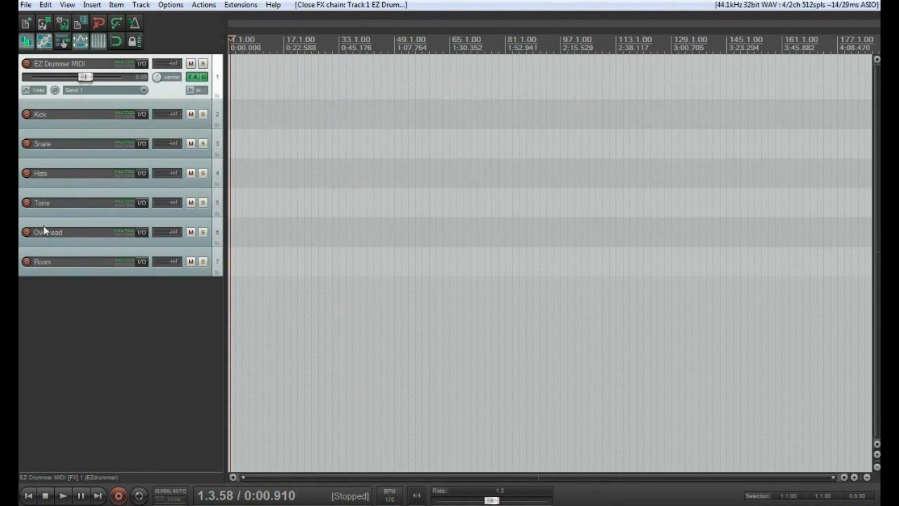
pyautogui.click(143, 64)
pyautogui.moveTo(143, 66); pyautogui.dragTo(138, 116)
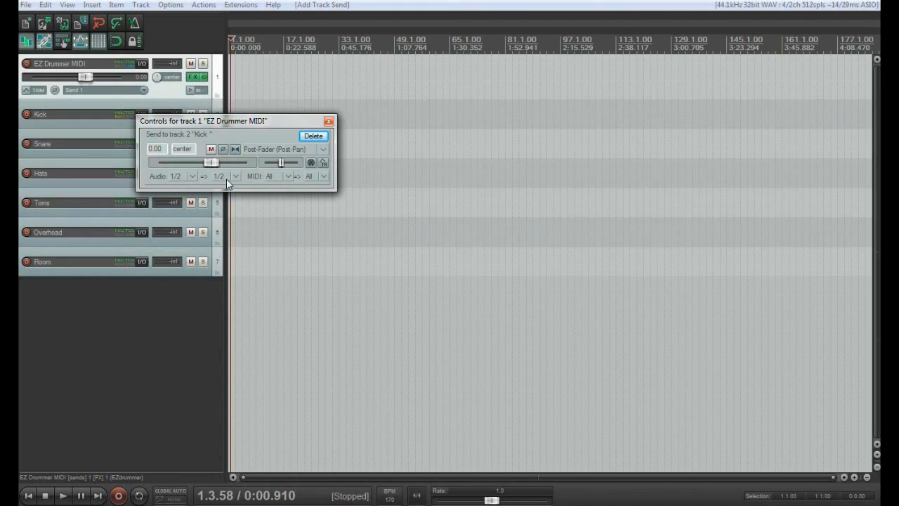
pyautogui.click(328, 125)
# - Create a send from the EZ Drummer MIDI track to the Snare track with stereo source channels 3/4
pyautogui.moveTo(142, 64); pyautogui.dragTo(116, 151)
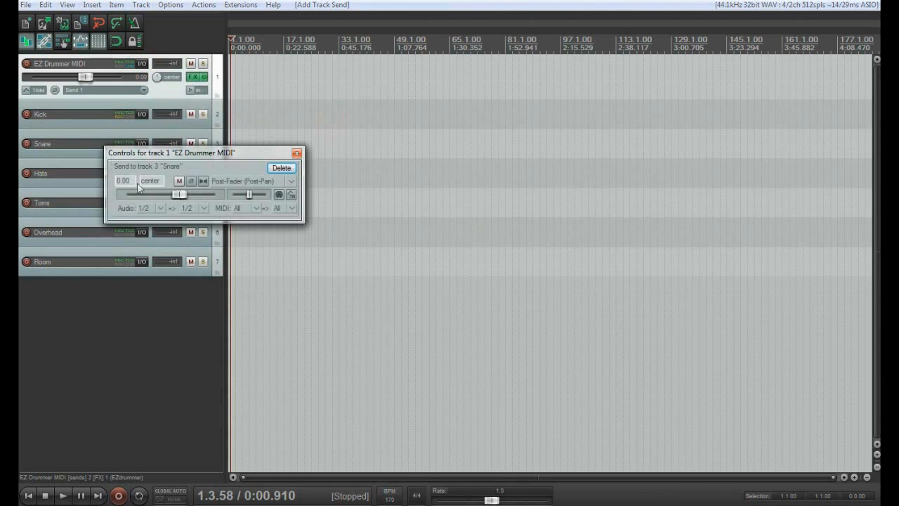
pyautogui.click(162, 208)
pyautogui.moveTo(196, 262)
pyautogui.moveTo(343, 276)
pyautogui.click(412, 275)
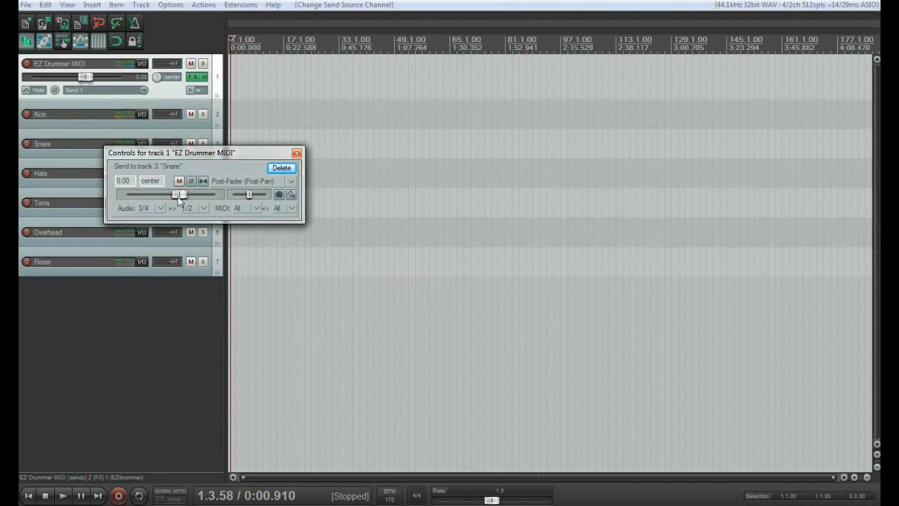
pyautogui.click(296, 153)
# - Create a send from the EZ Drummer MIDI track to the Hats track using new stereo source channels 5/6
pyautogui.moveTo(141, 64); pyautogui.dragTo(136, 172)
pyautogui.click(185, 232)
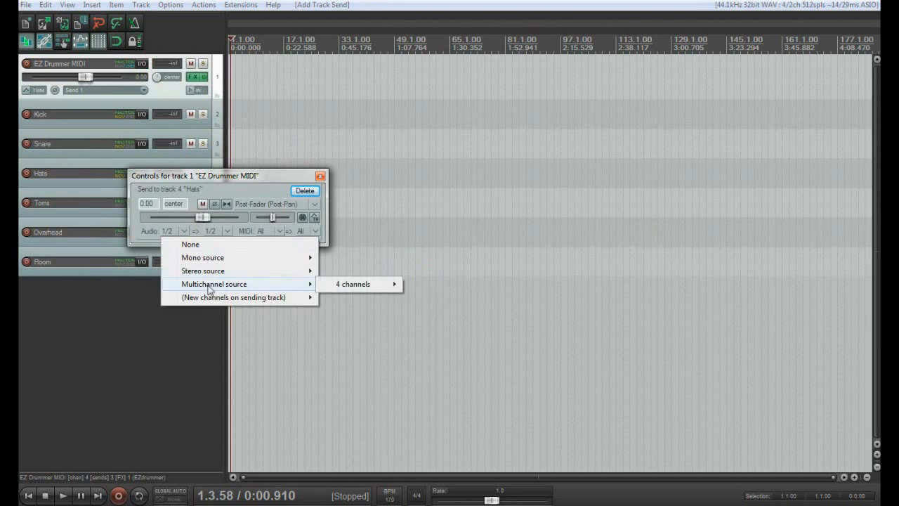
pyautogui.moveTo(251, 277)
pyautogui.moveTo(267, 298)
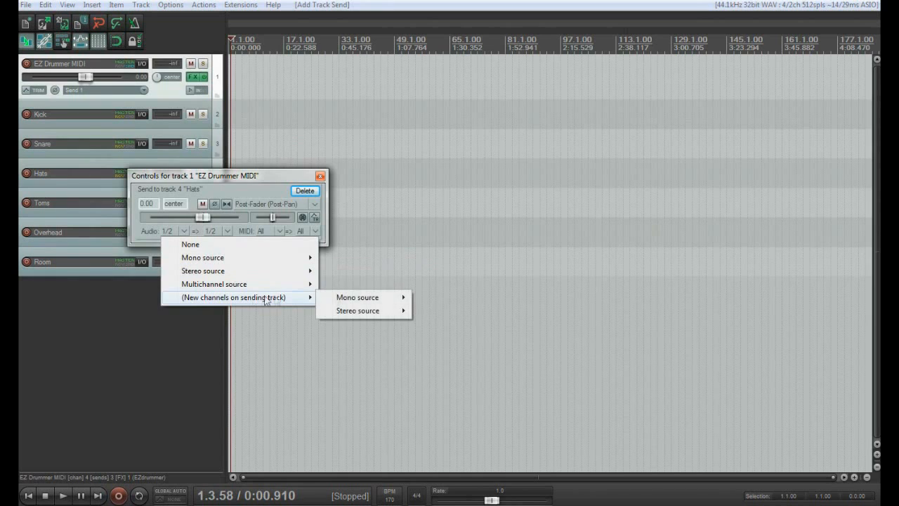
pyautogui.moveTo(373, 316)
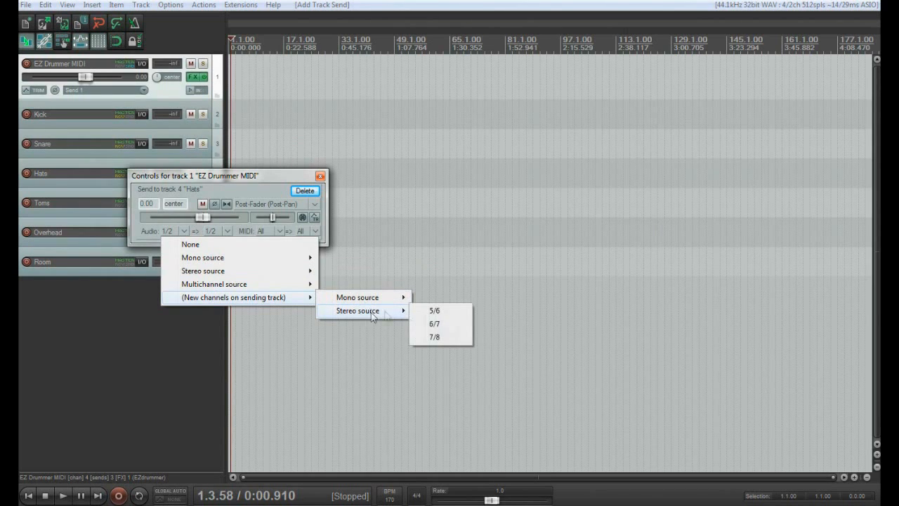
pyautogui.click(435, 311)
pyautogui.click(320, 177)
pyautogui.click(76, 118)
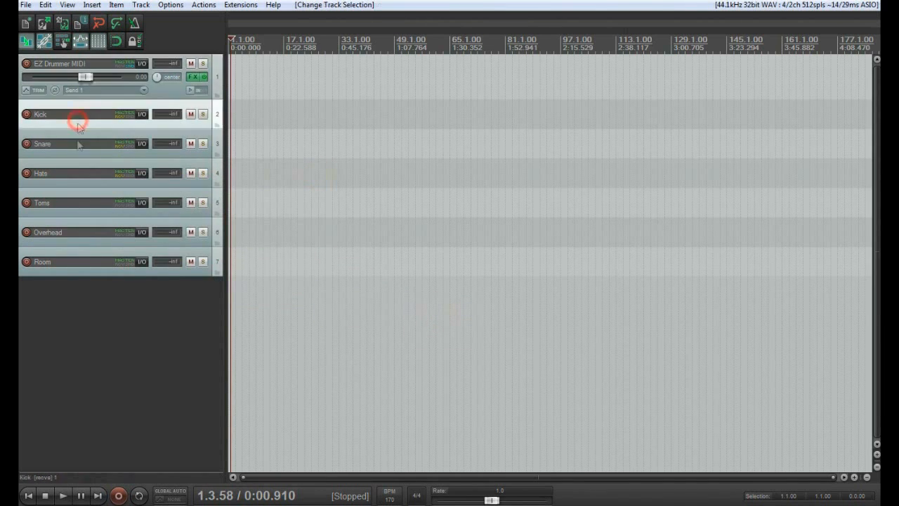
pyautogui.click(76, 144)
pyautogui.click(79, 174)
# - Create a send from the EZ Drummer MIDI track to the Toms track using new stereo source channels 7/8
pyautogui.moveTo(142, 64); pyautogui.dragTo(92, 204)
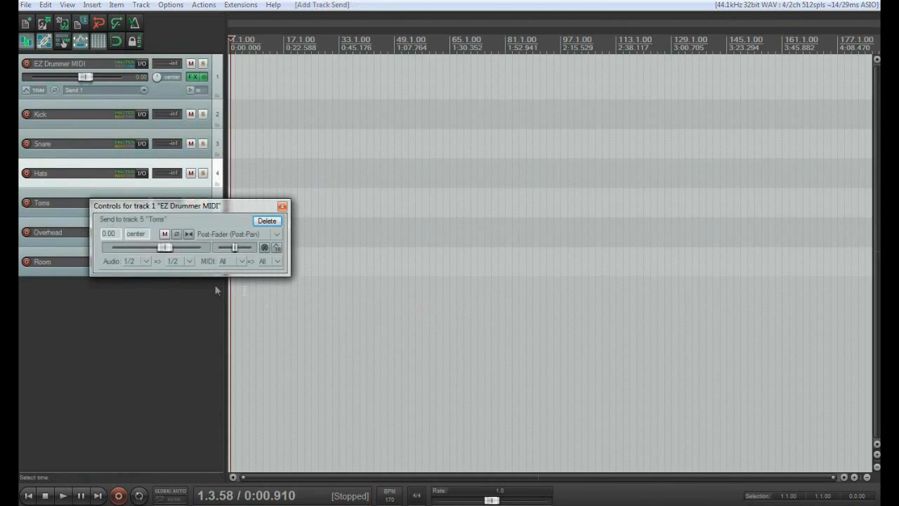
pyautogui.click(144, 261)
pyautogui.moveTo(179, 327)
pyautogui.moveTo(309, 341)
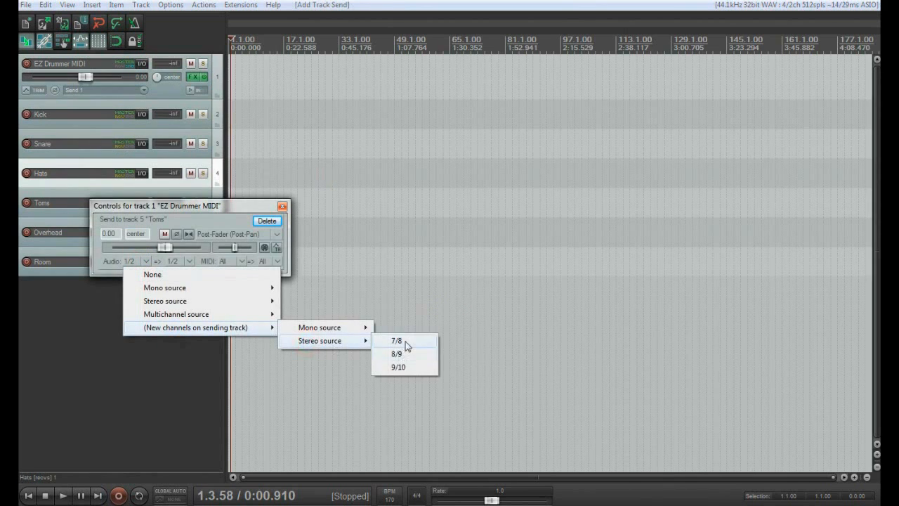
pyautogui.click(401, 341)
pyautogui.click(283, 206)
# - Create a send from the EZ Drummer MIDI track to the Overhead track using new stereo source channels 9/10
pyautogui.moveTo(144, 66); pyautogui.dragTo(116, 231)
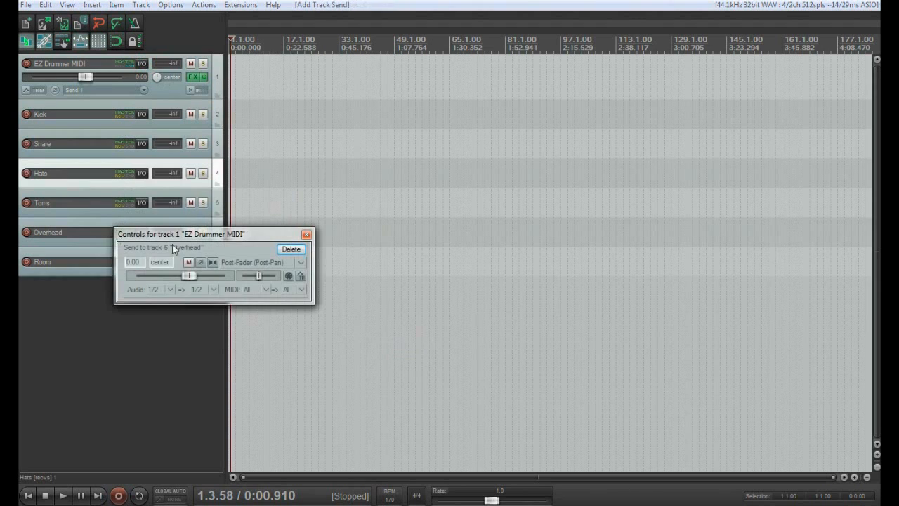
pyautogui.click(170, 289)
pyautogui.moveTo(211, 356)
pyautogui.moveTo(350, 369)
pyautogui.click(423, 369)
pyautogui.click(306, 234)
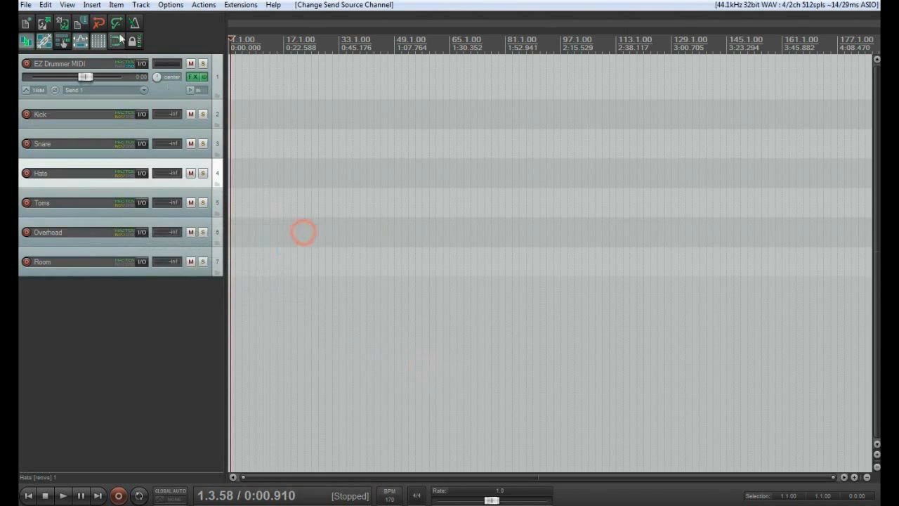
# - Create a send from the EZ Drummer MIDI track to the Room track using new stereo source channels 11/12
pyautogui.moveTo(137, 72); pyautogui.dragTo(112, 264)
pyautogui.click(167, 323)
pyautogui.moveTo(166, 389)
pyautogui.moveTo(345, 403)
pyautogui.click(422, 402)
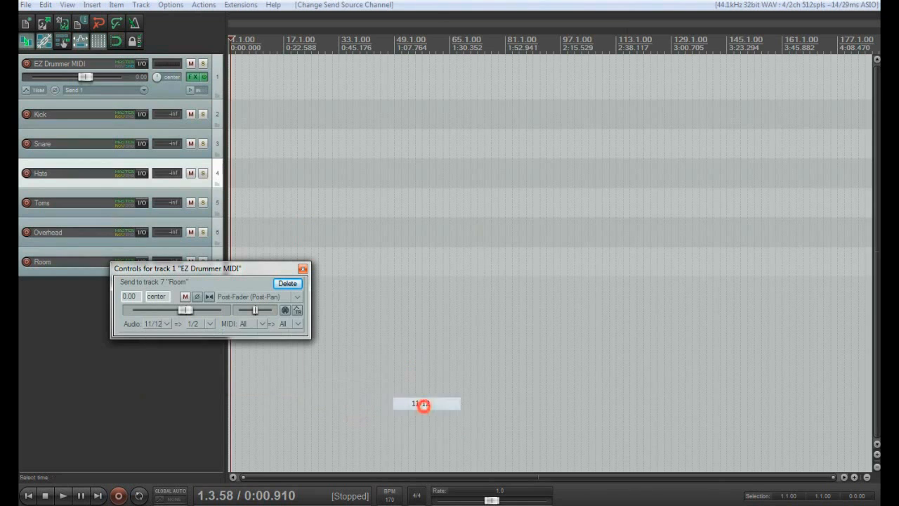
pyautogui.click(303, 269)
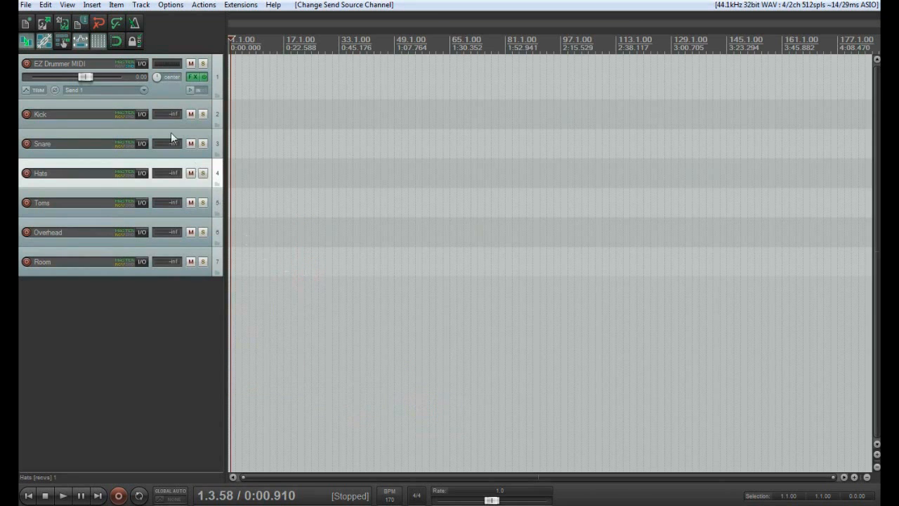
# - Review the routing of the EZ Drummer MIDI track
pyautogui.click(102, 67)
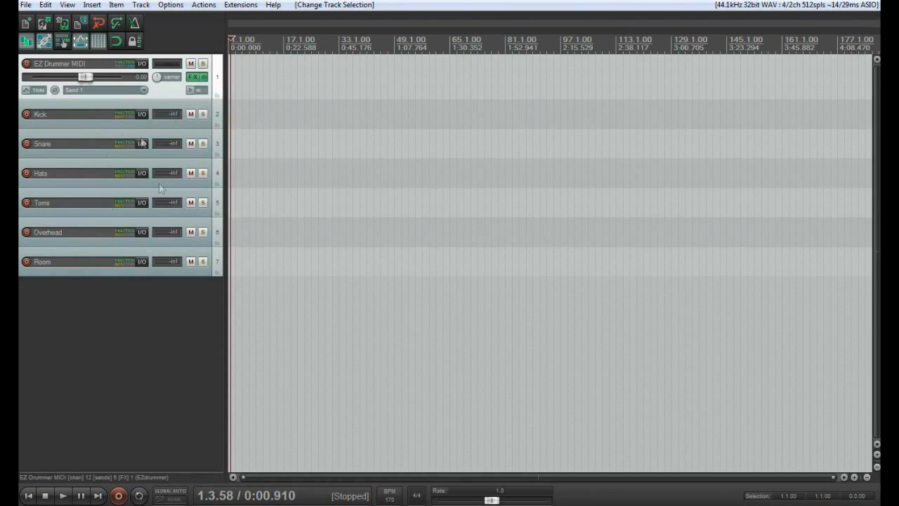
pyautogui.click(142, 66)
pyautogui.click(622, 59)
# - Open EZdrummer's internal mixer from the EZ Drummer MIDI track and move its window clear of the track list
pyautogui.click(200, 78)
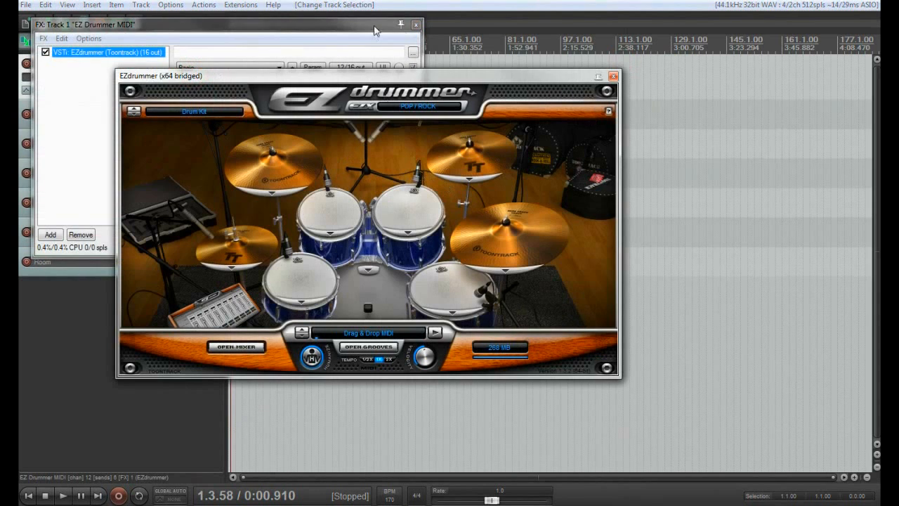
pyautogui.click(416, 24)
pyautogui.click(236, 346)
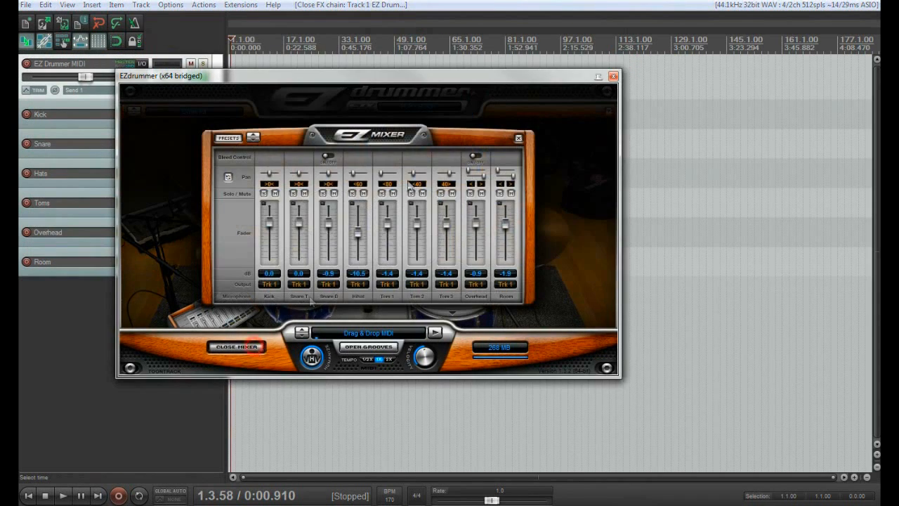
pyautogui.moveTo(405, 76); pyautogui.dragTo(532, 43)
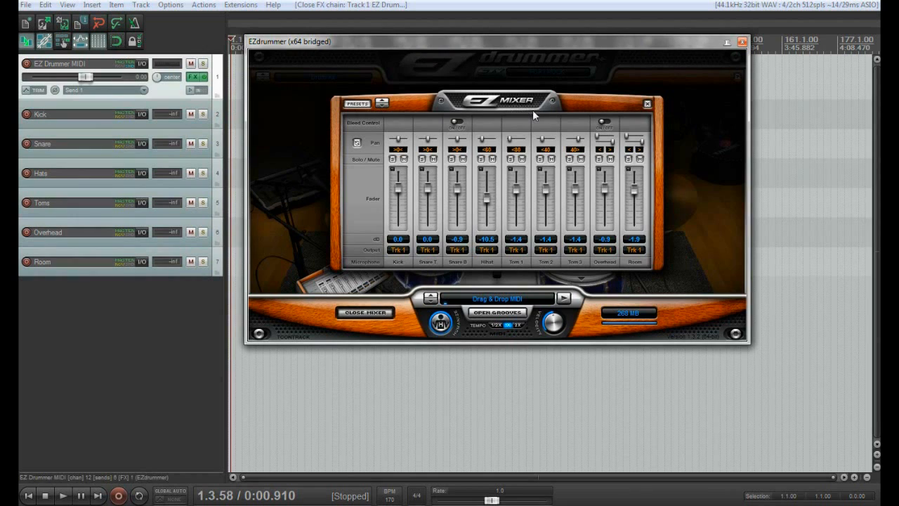
# - Examine the Kick channel's output options in the EZdrummer mixer, leaving it on Trk 1 for the Kick track
pyautogui.click(398, 250)
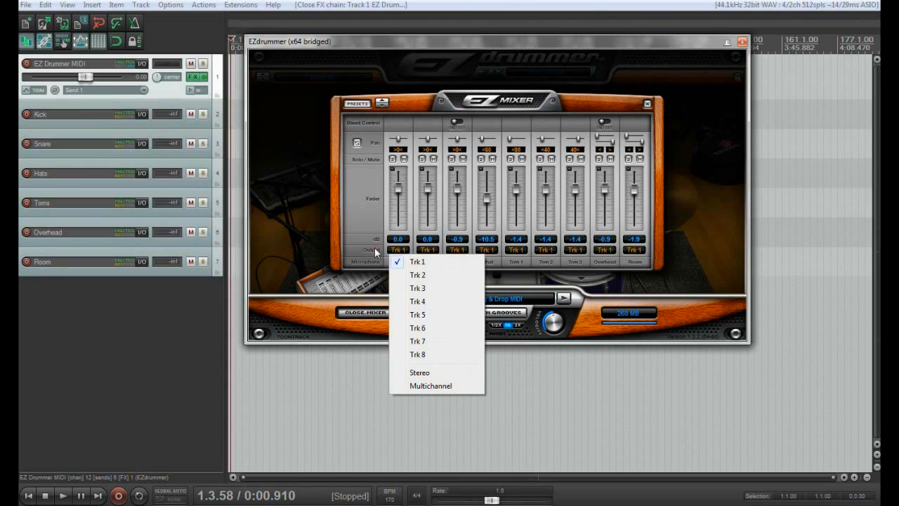
pyautogui.click(393, 251)
pyautogui.click(402, 251)
pyautogui.click(363, 253)
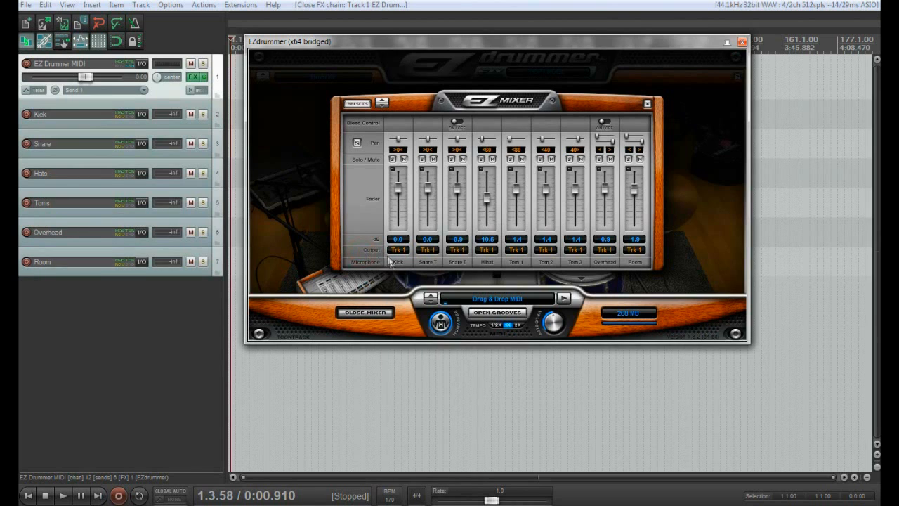
pyautogui.click(65, 118)
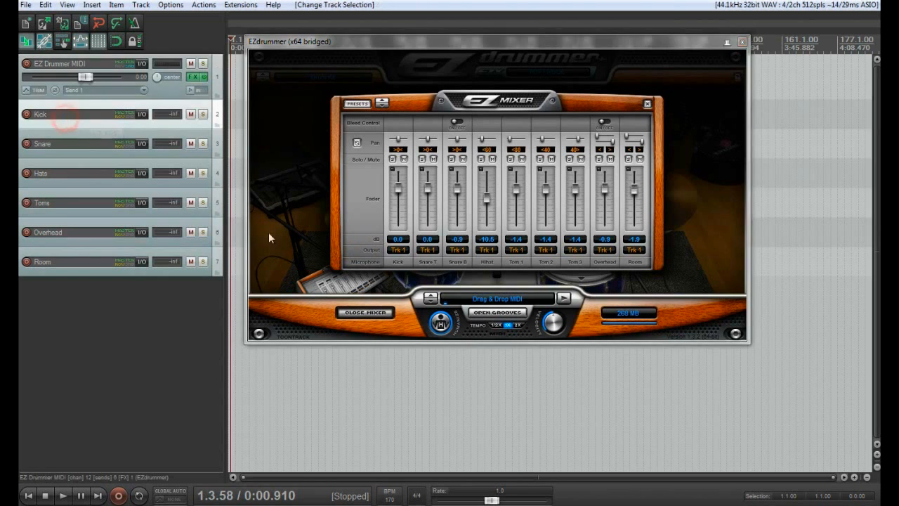
# - Set the mixer outputs of Snare T and Snare B to Trk 2 and of Hihat to Trk 3
pyautogui.click(428, 250)
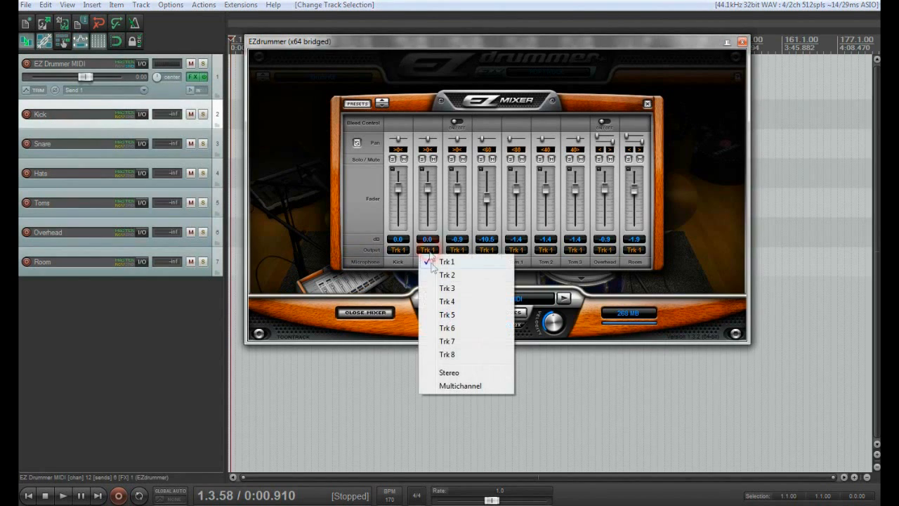
pyautogui.click(433, 261)
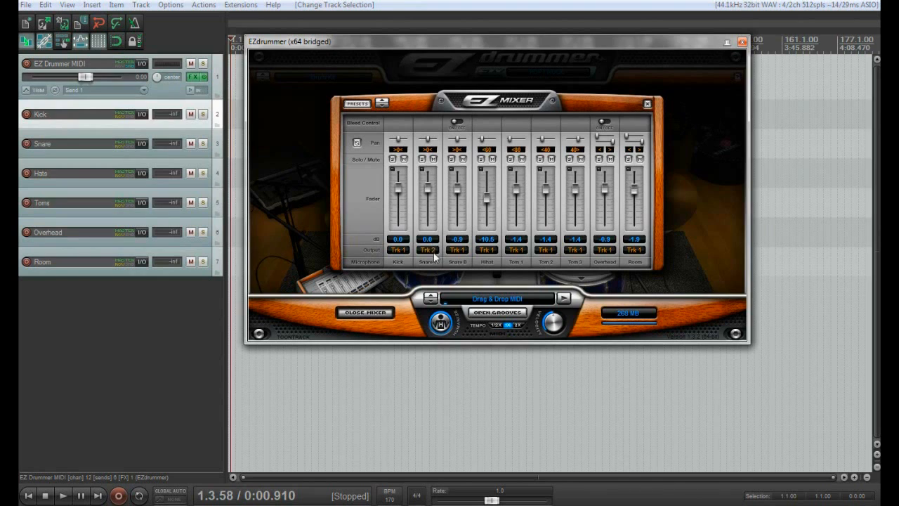
pyautogui.click(458, 250)
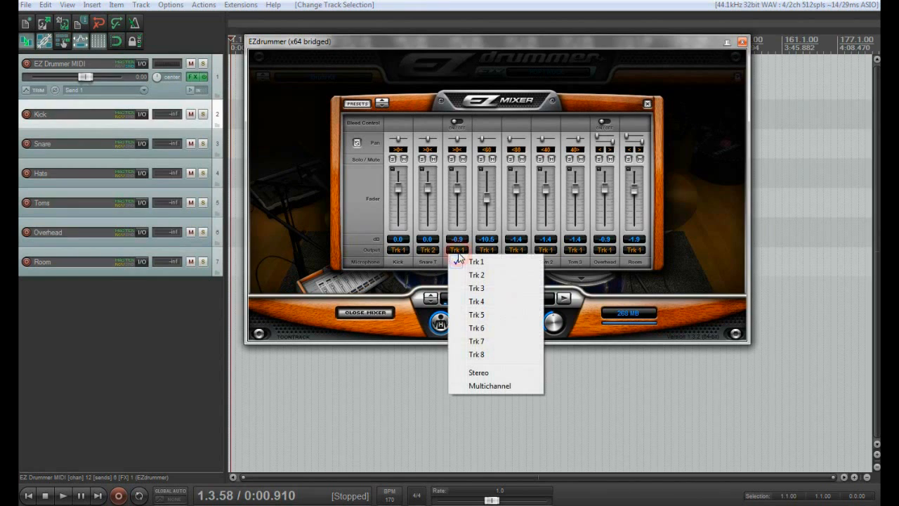
pyautogui.click(473, 275)
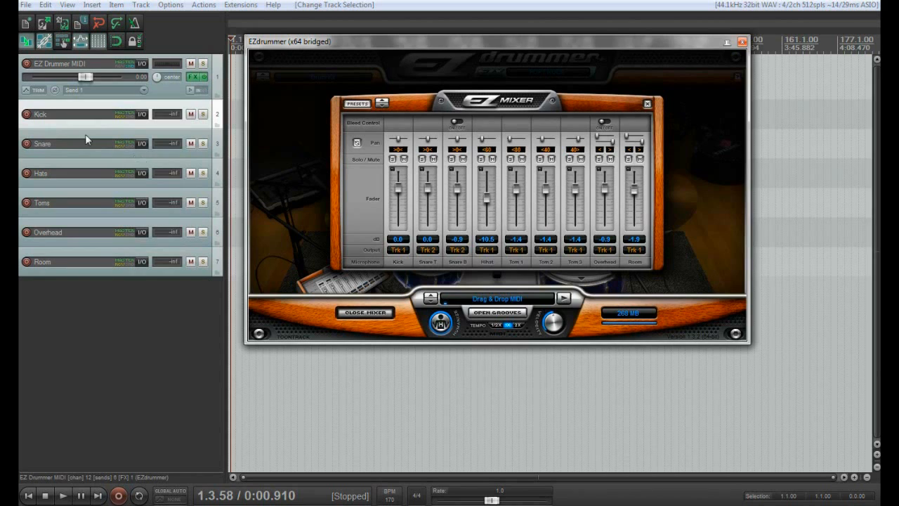
pyautogui.click(491, 252)
pyautogui.click(534, 290)
# - Check the source channels that the Hats track receives from the EZ Drummer MIDI track
pyautogui.click(141, 173)
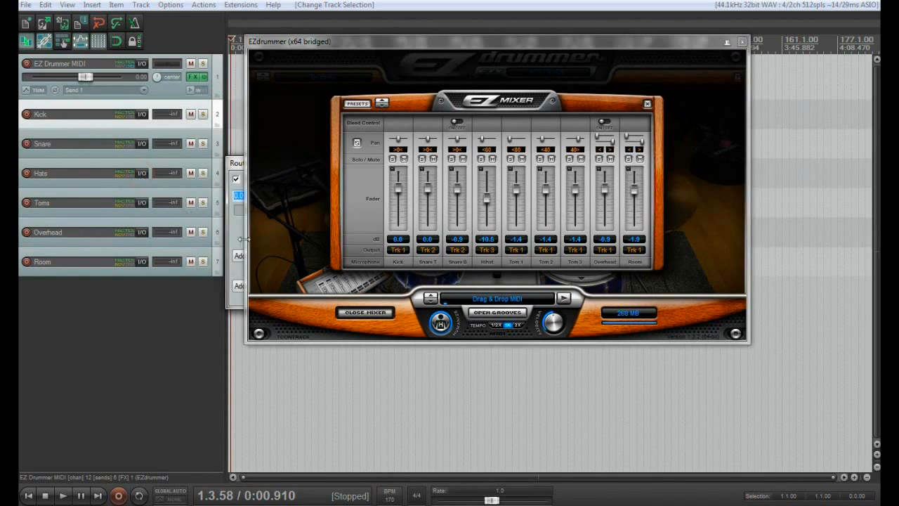
pyautogui.moveTo(239, 168); pyautogui.dragTo(47, 311)
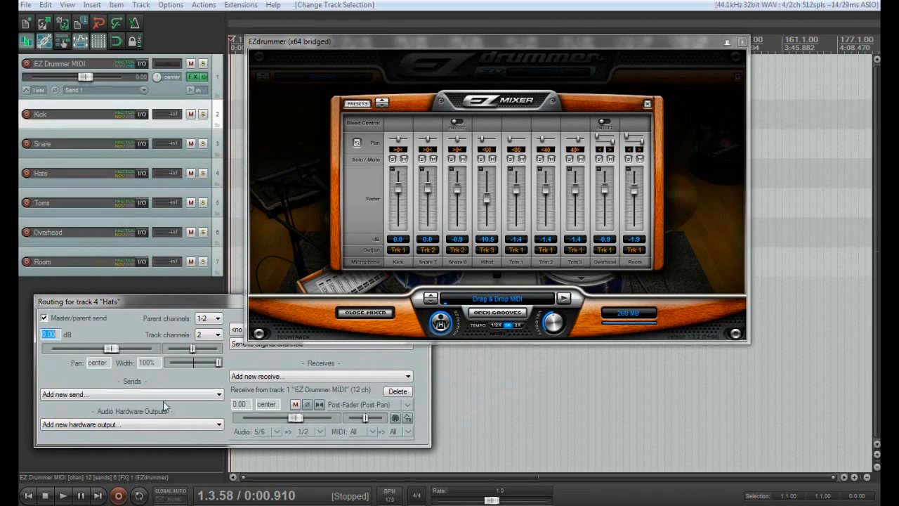
pyautogui.moveTo(209, 305); pyautogui.dragTo(200, 356)
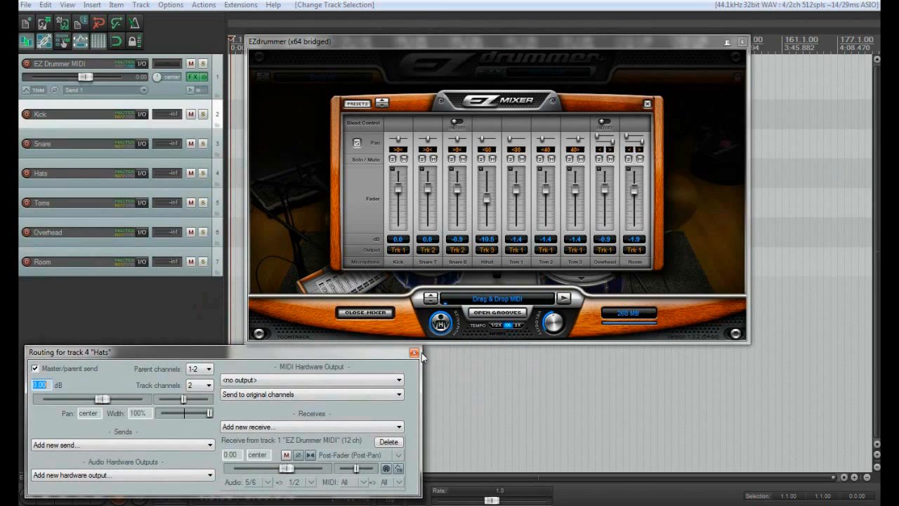
pyautogui.click(414, 353)
# - Set the mixer outputs of Tom 1, Tom 2 and Tom 3 to Trk 4
pyautogui.click(516, 250)
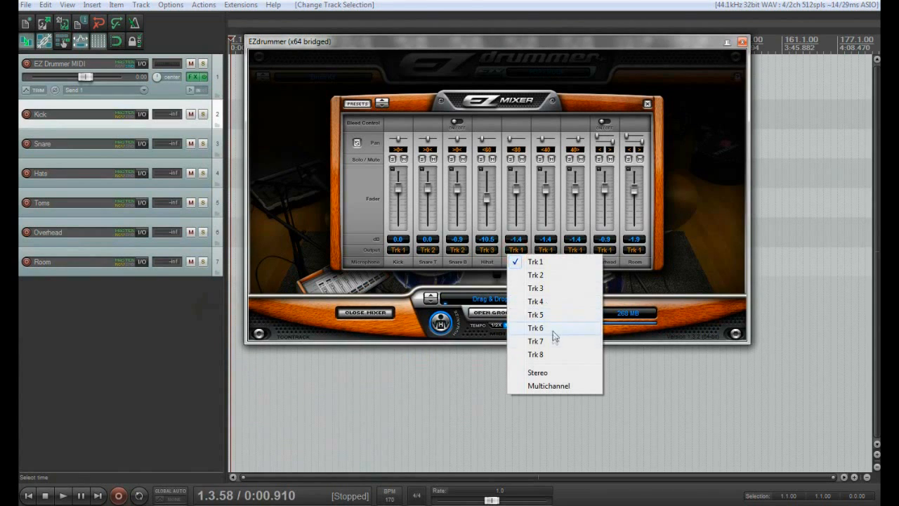
pyautogui.click(551, 301)
pyautogui.click(546, 249)
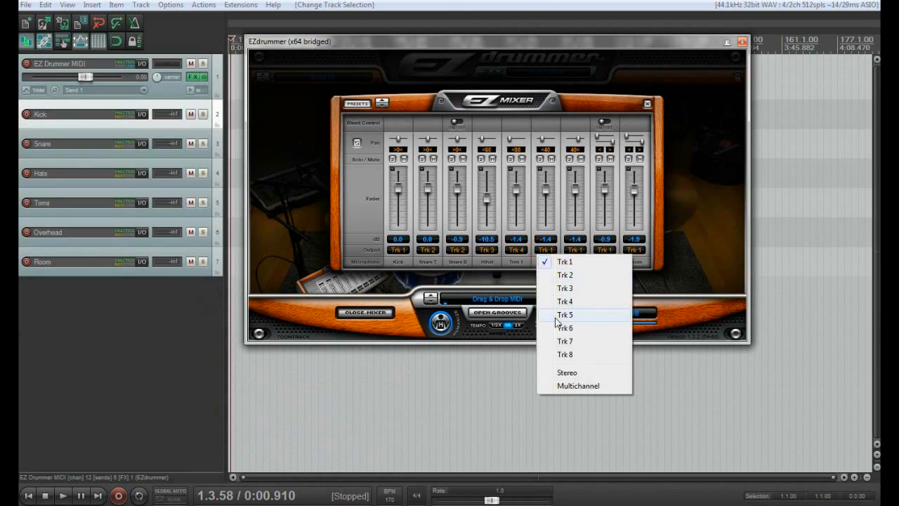
pyautogui.click(560, 302)
pyautogui.click(576, 250)
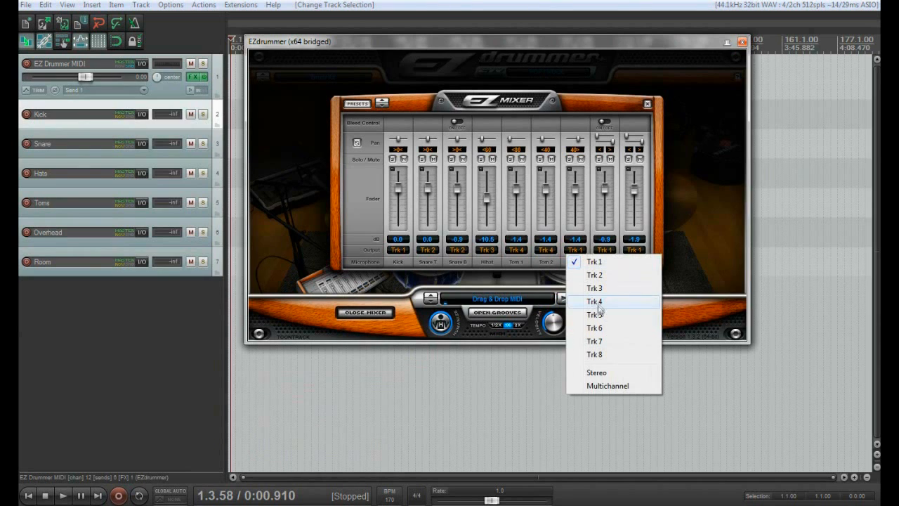
pyautogui.click(596, 302)
# - Set the mixer outputs of Overhead to Trk 5 and Room to Trk 6, and close the EZdrummer window
pyautogui.click(605, 250)
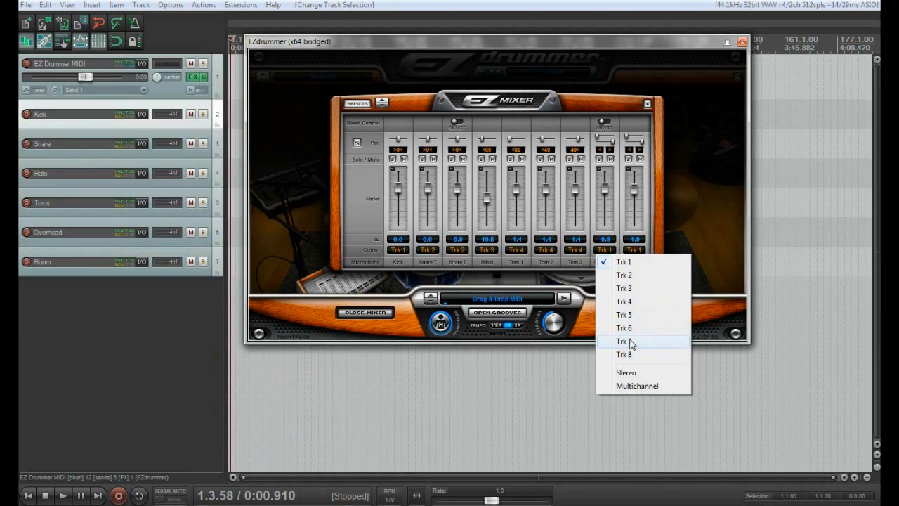
pyautogui.click(637, 315)
pyautogui.click(636, 250)
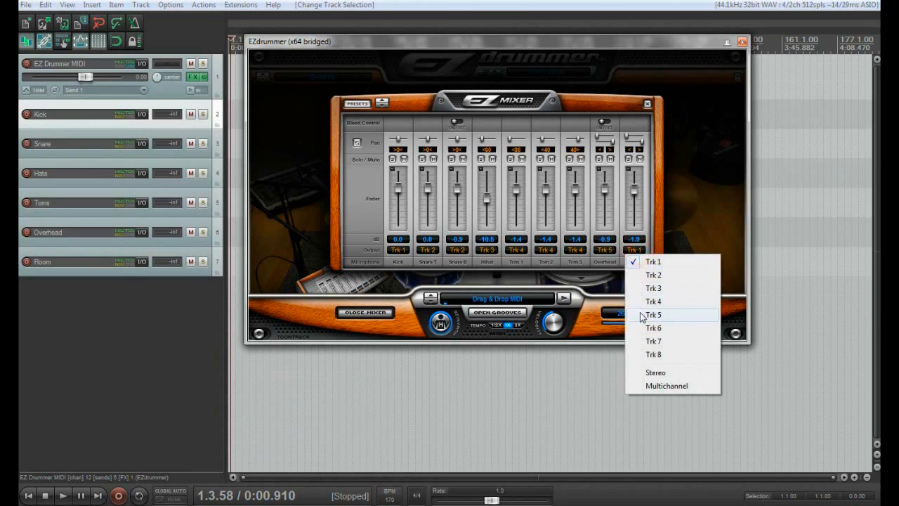
pyautogui.click(652, 328)
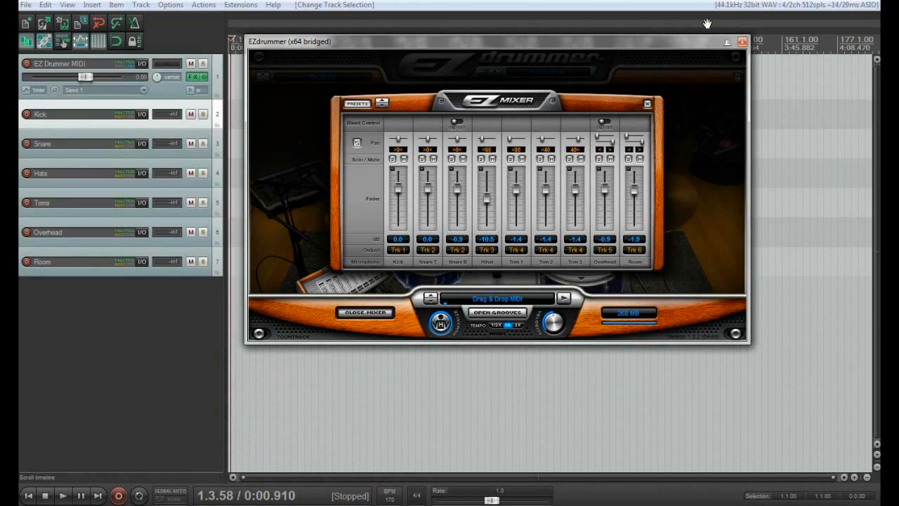
pyautogui.click(742, 42)
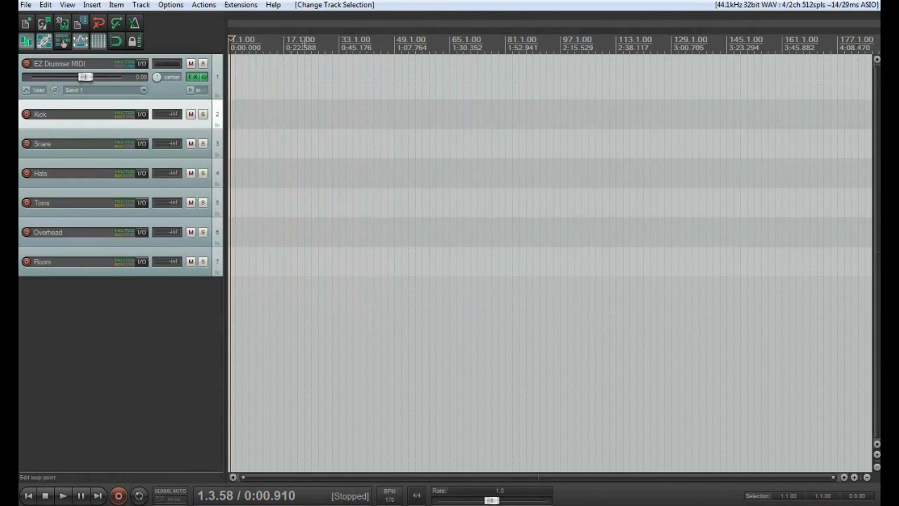
# - Insert a new one-measure MIDI item at the project start and place it on the EZ Drummer MIDI track
pyautogui.press('Home')
pyautogui.hotkey('ctrl', 'alt', 'n')
pyautogui.scroll(3, 334, 123)
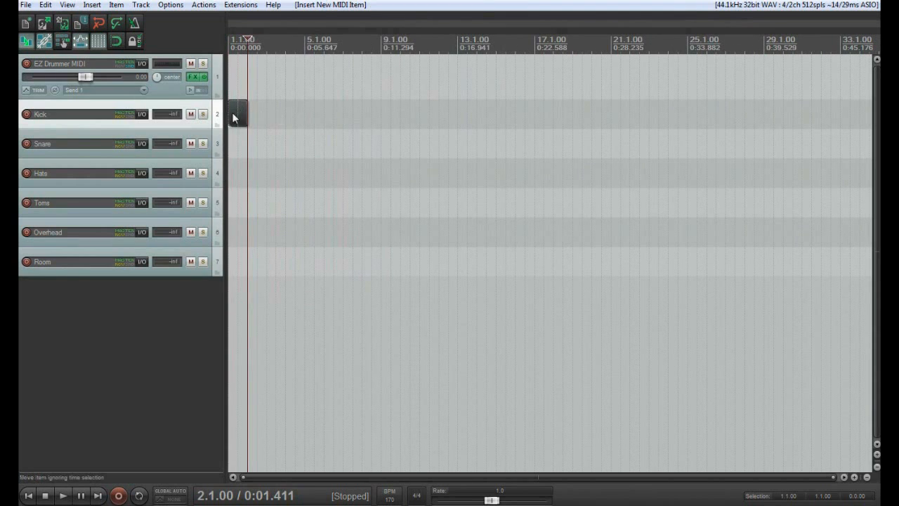
pyautogui.moveTo(232, 114); pyautogui.dragTo(232, 78)
pyautogui.scroll(4, 344, 116)
# - Open the new MIDI item for editing and add a C2 note on beat 1 and a D2 note on beat 2
pyautogui.doubleClick(277, 80)
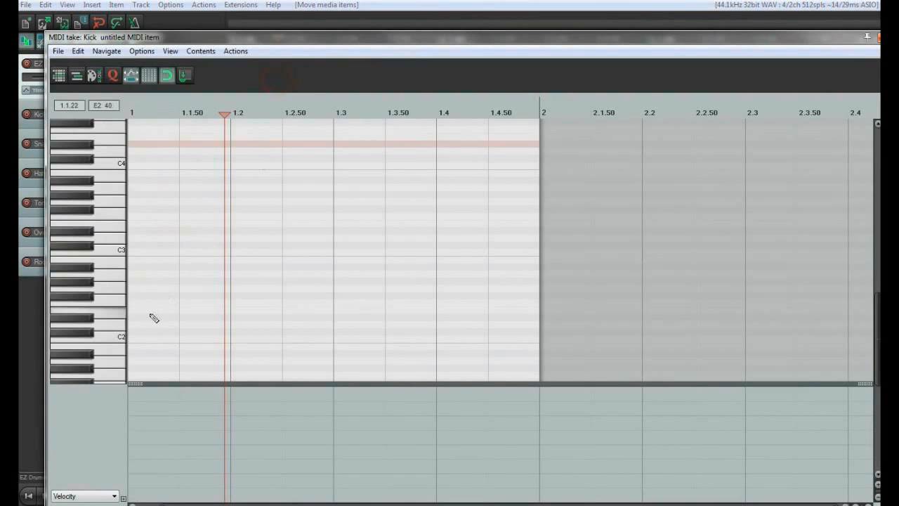
pyautogui.click(139, 254)
pyautogui.moveTo(241, 246); pyautogui.dragTo(256, 242)
pyautogui.moveTo(255, 242); pyautogui.dragTo(280, 326)
pyautogui.moveTo(160, 252); pyautogui.dragTo(159, 345)
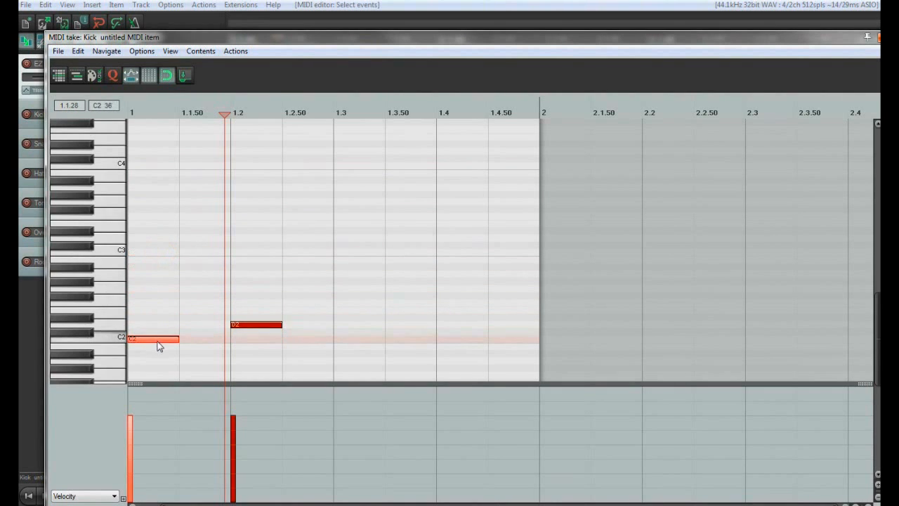
# - Add notes C3 at 1.3, F3 at 1.3.50 and C#4 at 1.4, and close the MIDI editor
pyautogui.click(343, 253)
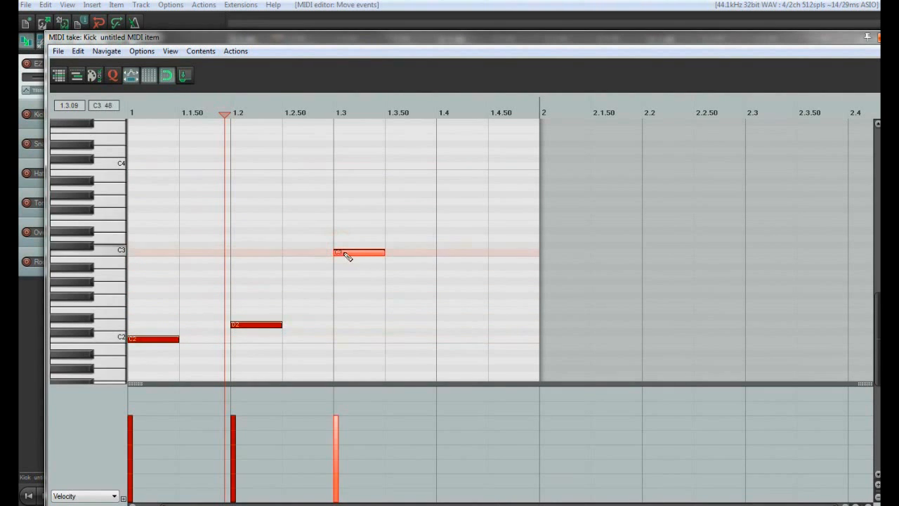
pyautogui.click(422, 217)
pyautogui.click(456, 158)
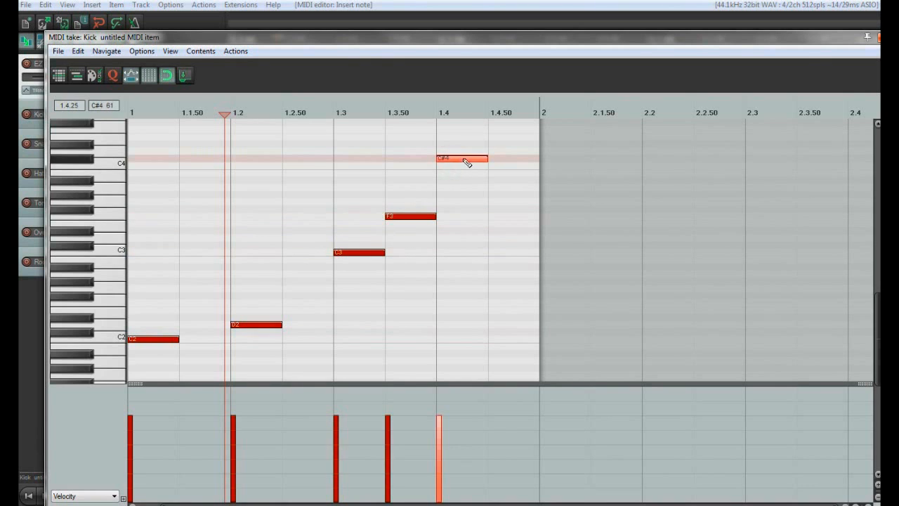
pyautogui.moveTo(852, 45); pyautogui.dragTo(834, 47)
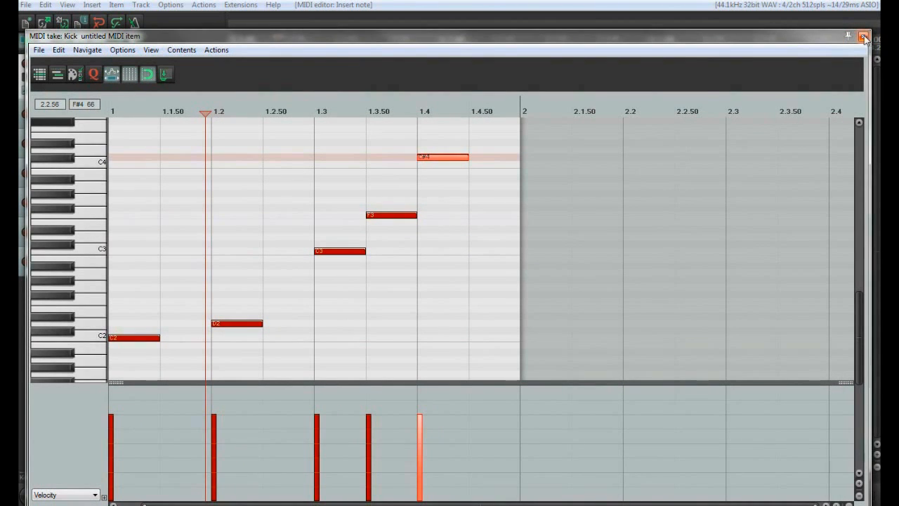
pyautogui.click(864, 37)
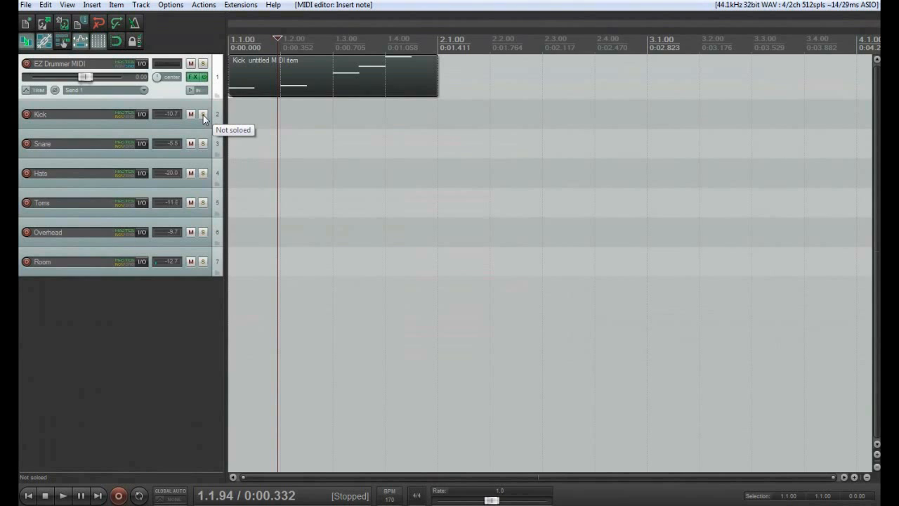
# - Return to the project start and disable the master/parent send of the EZ Drummer MIDI track
pyautogui.press('w')
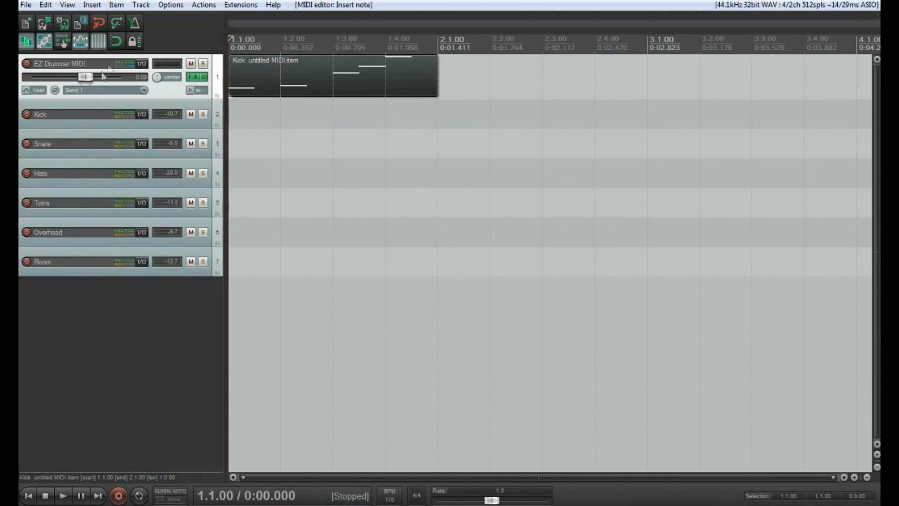
pyautogui.click(142, 63)
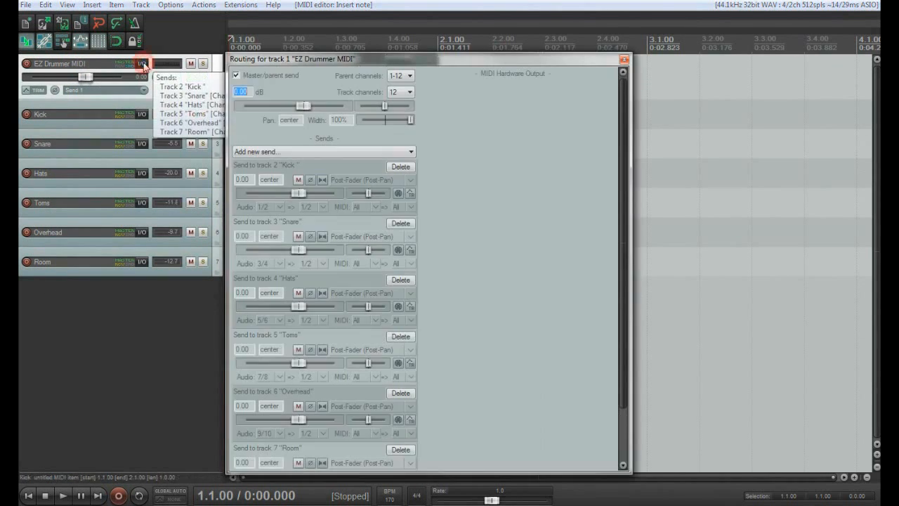
pyautogui.click(275, 75)
pyautogui.click(624, 60)
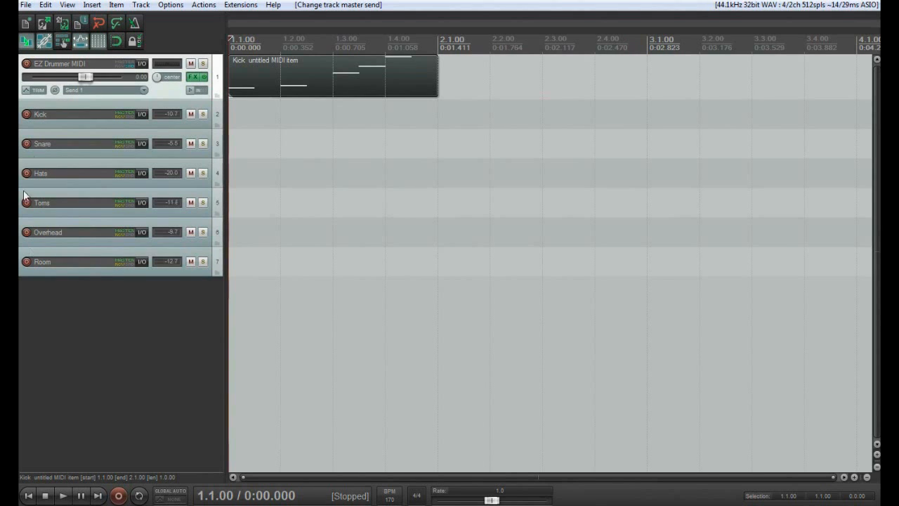
pyautogui.click(142, 63)
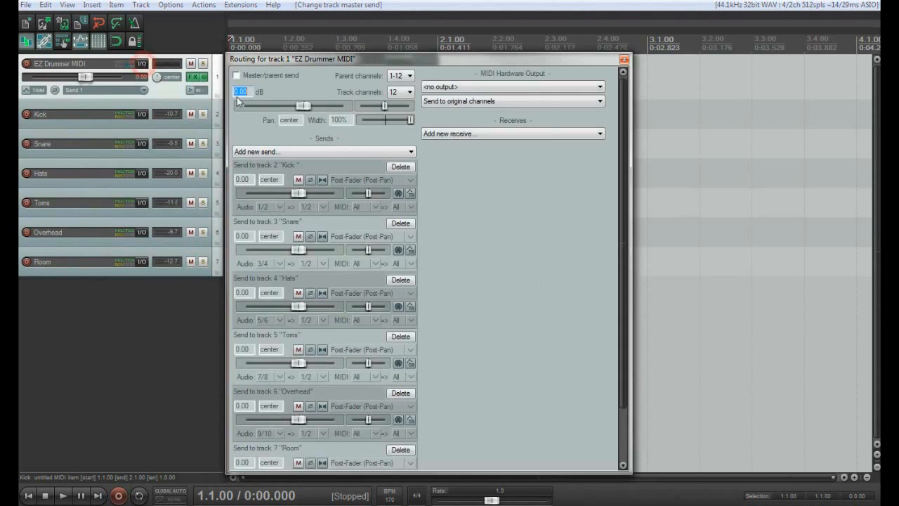
pyautogui.click(624, 59)
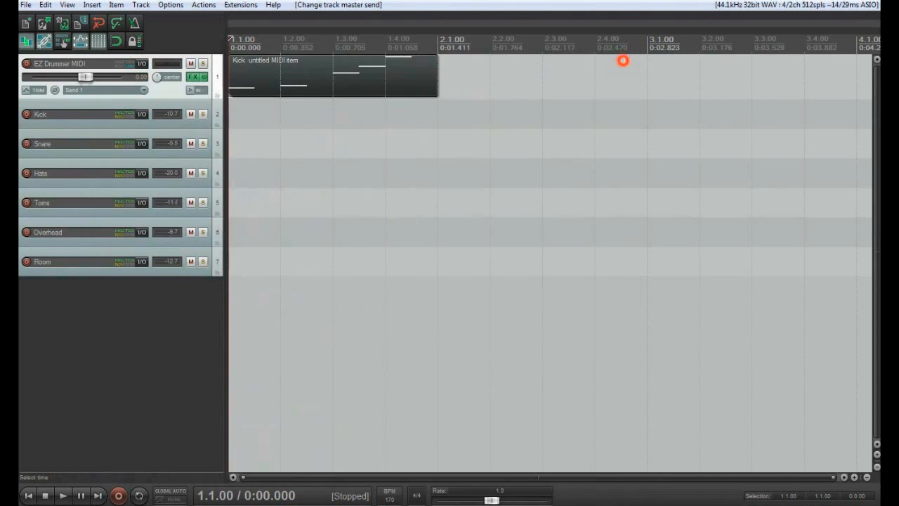
pyautogui.click(86, 115)
pyautogui.click(89, 63)
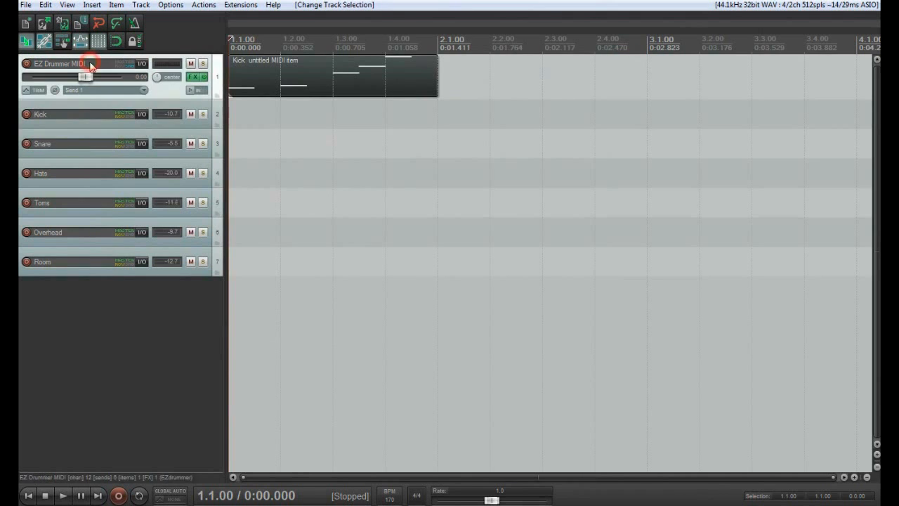
# - Audition the Kick track in solo with repeat playback turned on, and unsolo it
pyautogui.click(201, 114)
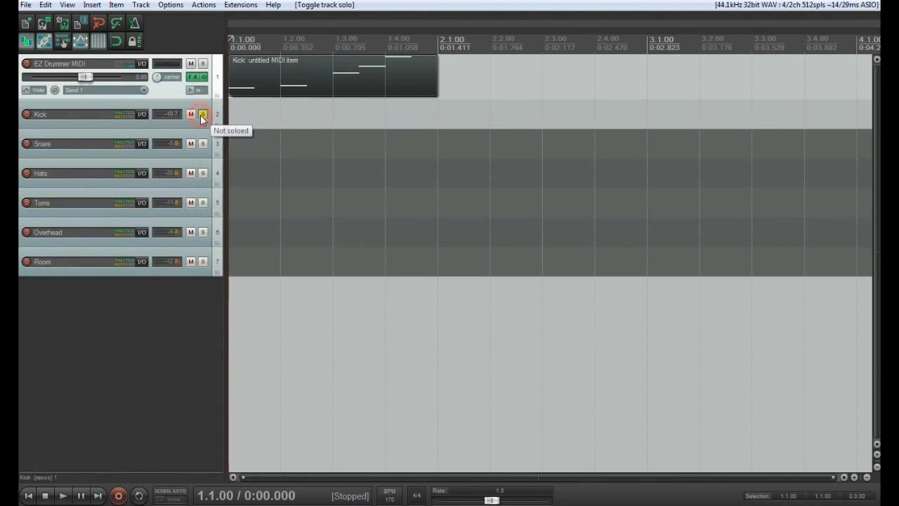
pyautogui.press('space')
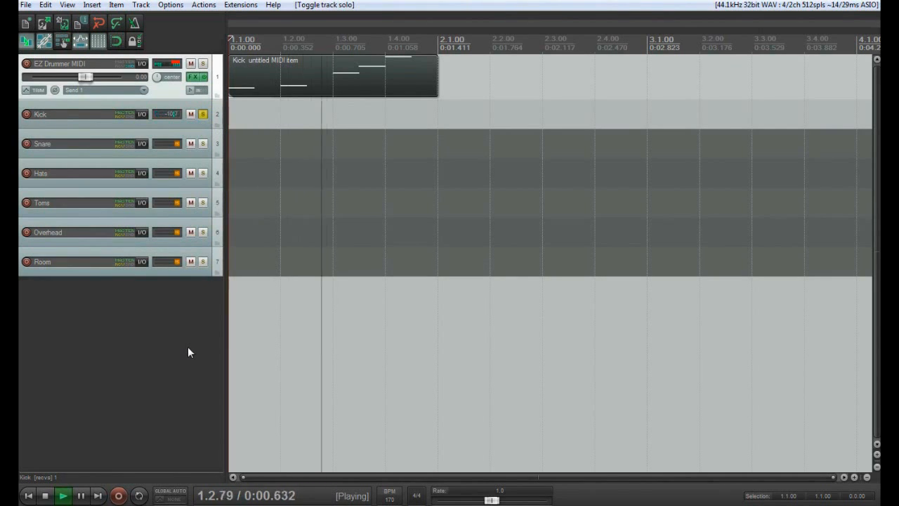
pyautogui.press('space')
pyautogui.click(139, 496)
pyautogui.press('space')
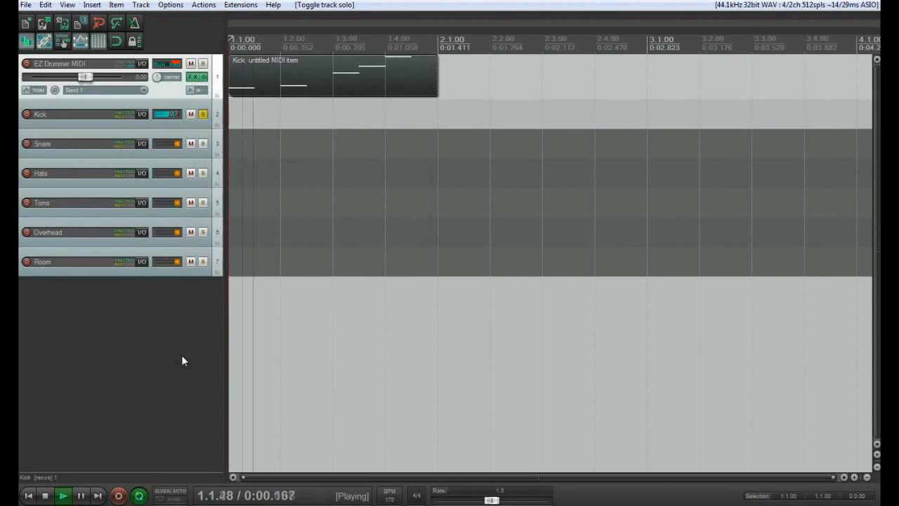
pyautogui.press('space')
pyautogui.click(208, 116)
pyautogui.click(204, 114)
# - Audition the Snare track in solo and unsolo it
pyautogui.click(203, 144)
pyautogui.press('space')
pyautogui.press('space')
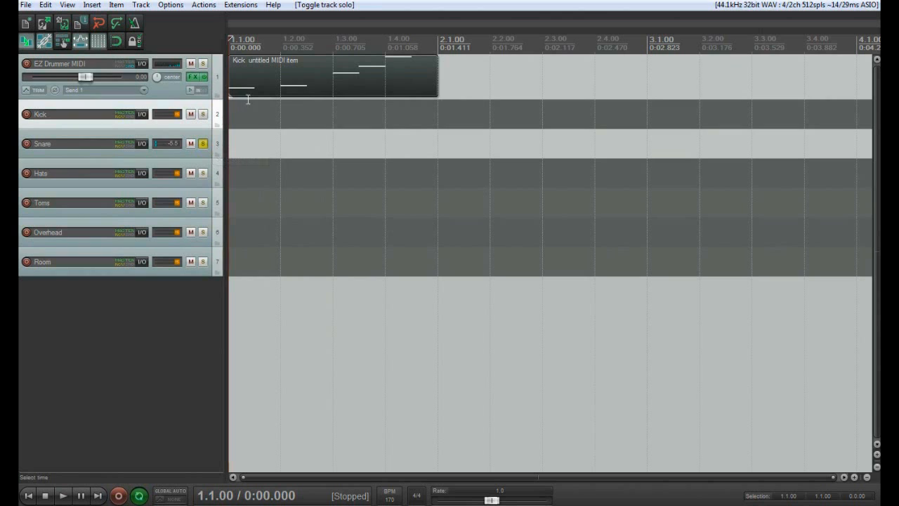
pyautogui.click(203, 144)
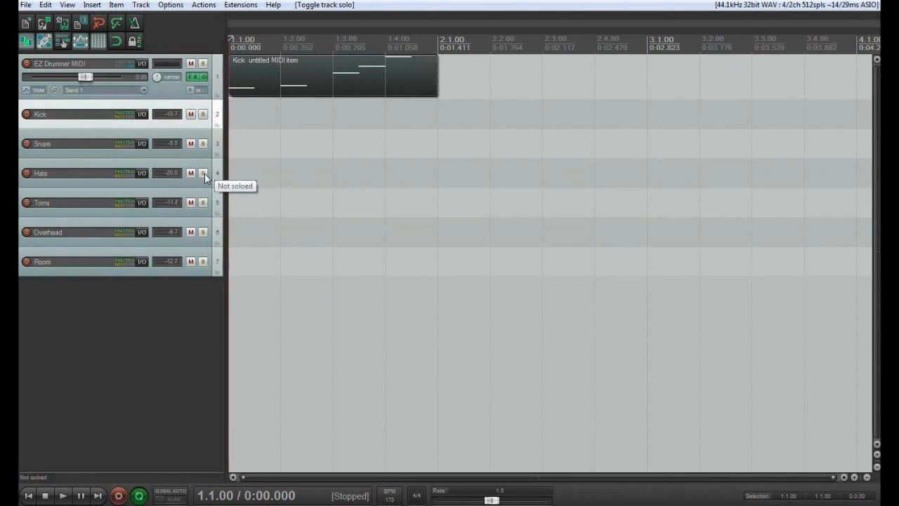
# - Audition the Hats and Toms tracks one at a time in solo, unsoloing each after playback
pyautogui.click(204, 173)
pyautogui.press('space')
pyautogui.press('space')
pyautogui.click(203, 173)
pyautogui.click(203, 202)
pyautogui.press('space')
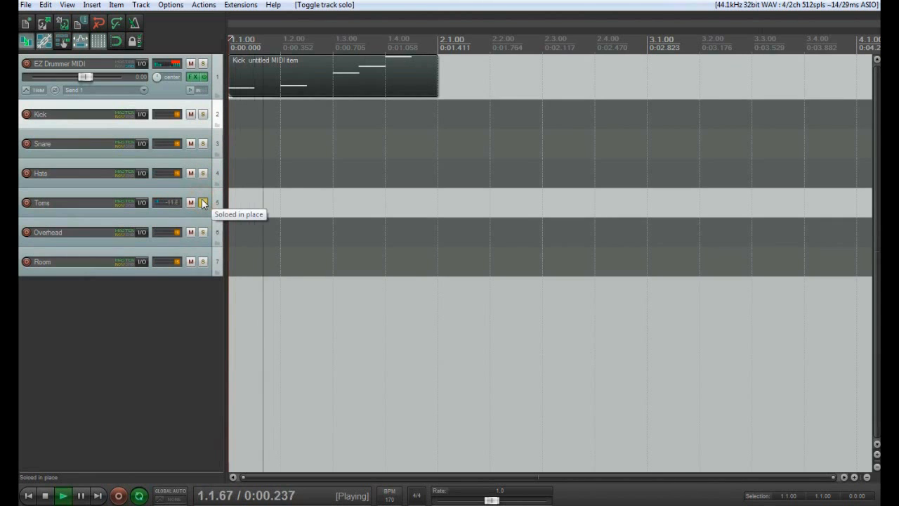
pyautogui.press('space')
pyautogui.click(203, 202)
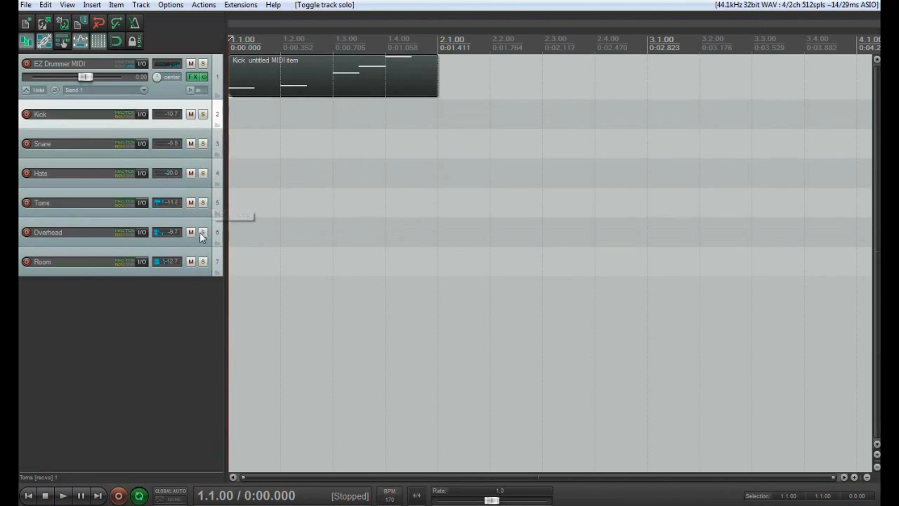
# - Audition the Overhead and Room tracks one at a time in solo, unsoloing each after playback
pyautogui.click(203, 232)
pyautogui.press('space')
pyautogui.press('space')
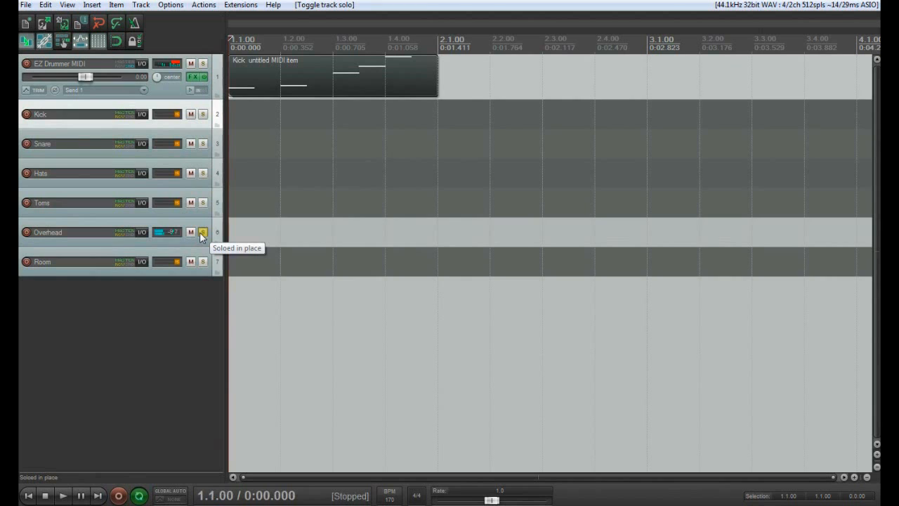
pyautogui.click(199, 231)
pyautogui.click(203, 261)
pyautogui.press('space')
pyautogui.press('space')
pyautogui.click(203, 261)
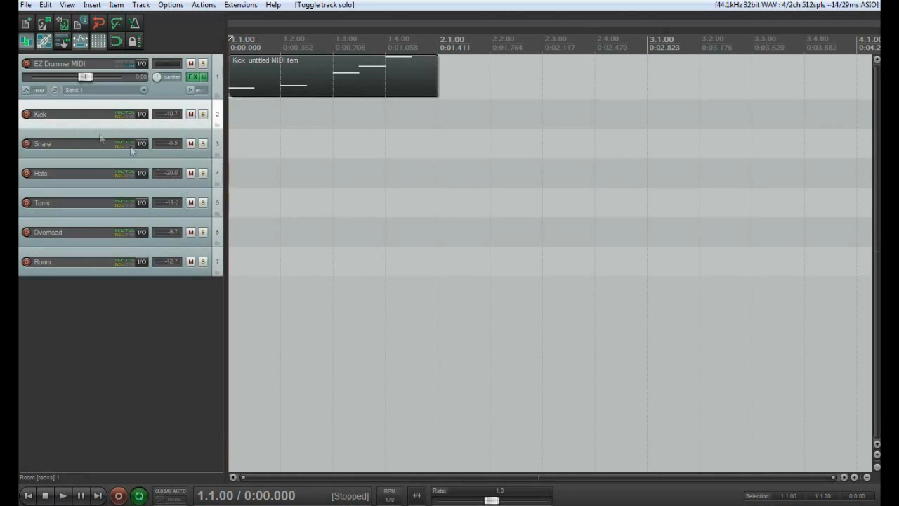
# - Increase the heights of the Kick through Room tracks to show their volume, pan and FX controls
pyautogui.moveTo(94, 130); pyautogui.dragTo(105, 216)
pyautogui.click(109, 244)
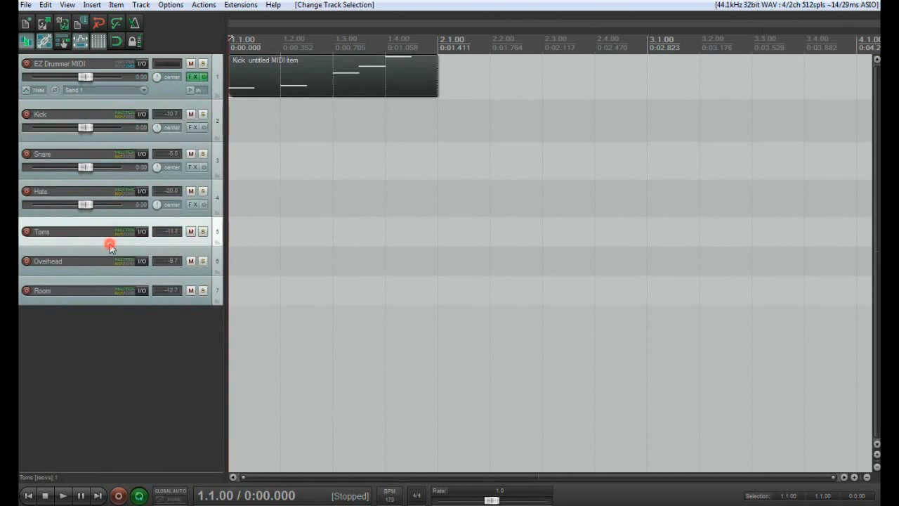
pyautogui.moveTo(109, 246); pyautogui.dragTo(101, 327)
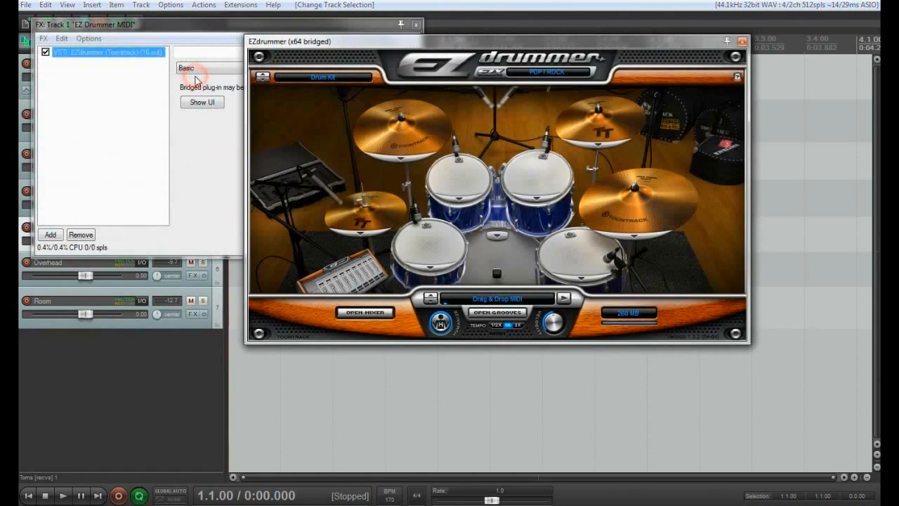
# - Reopen EZdrummer's mixer from the EZ Drummer MIDI track and compare its snare channels with the Snare track
pyautogui.click(192, 77)
pyautogui.click(389, 313)
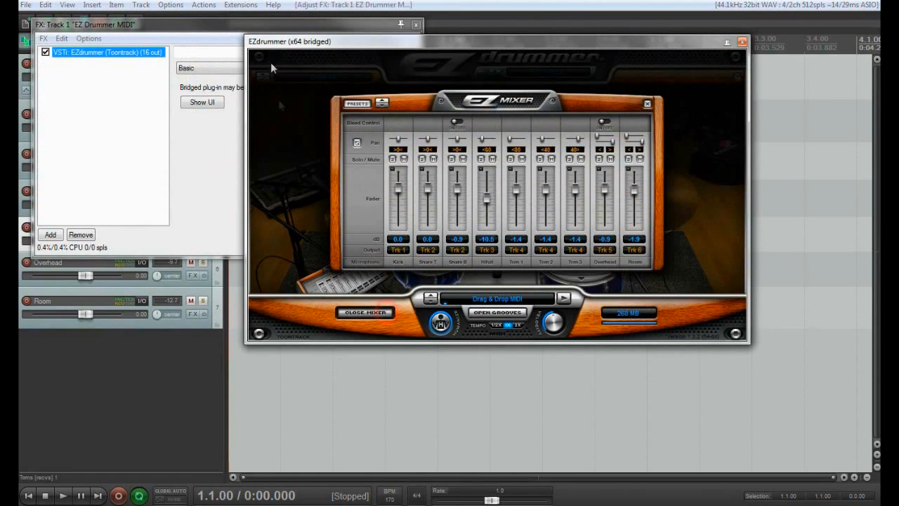
pyautogui.click(416, 25)
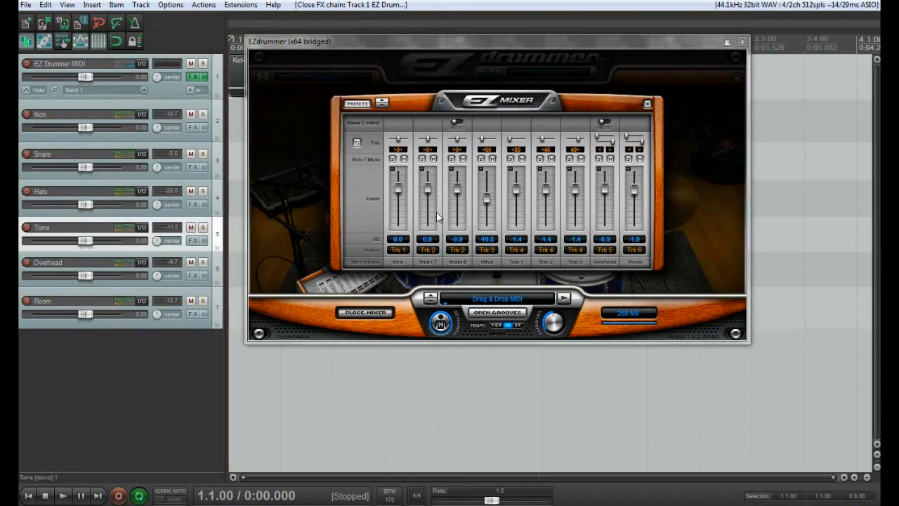
pyautogui.click(95, 158)
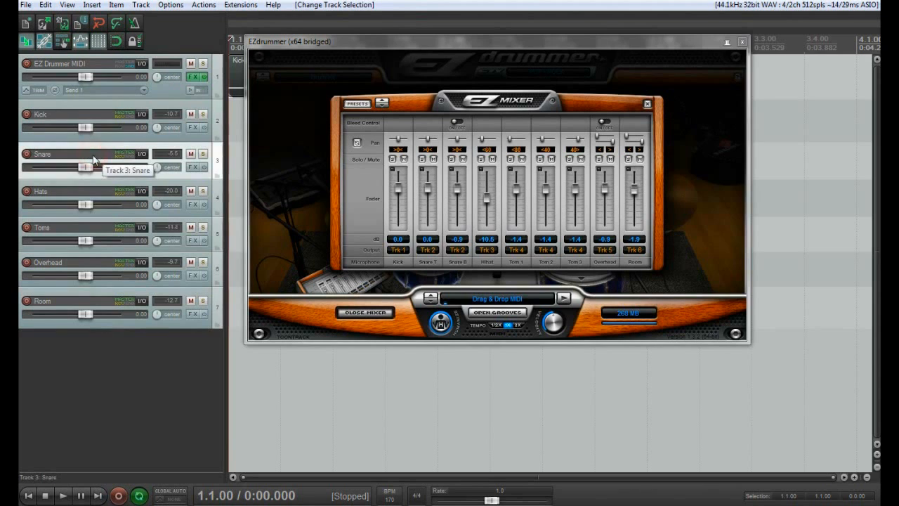
pyautogui.click(430, 103)
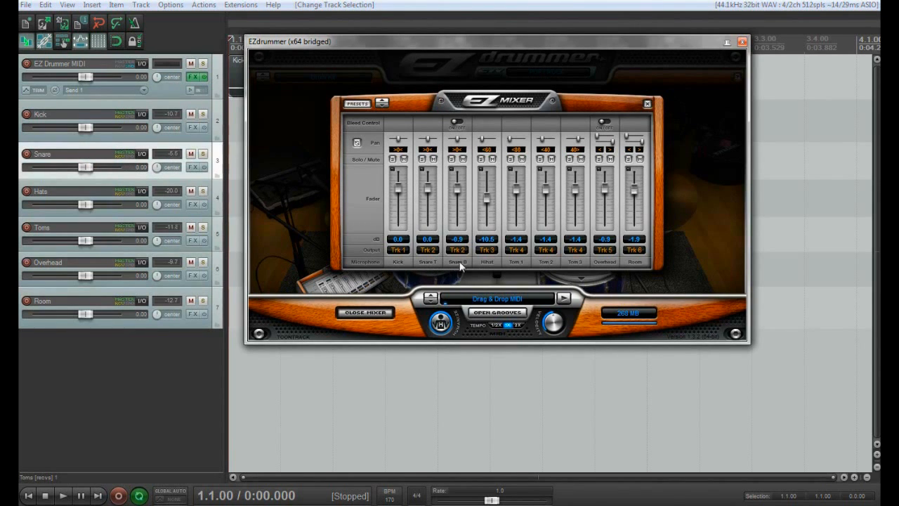
# - Adjust the Snare B microphone level in EZdrummer's mixer and close the plug-in window
pyautogui.moveTo(457, 195)
pyautogui.mouseDown()
pyautogui.moveTo(457, 210)
pyautogui.moveTo(458, 184)
pyautogui.moveTo(457, 198)
pyautogui.mouseUp()
pyautogui.click(457, 185)
pyautogui.click(741, 42)
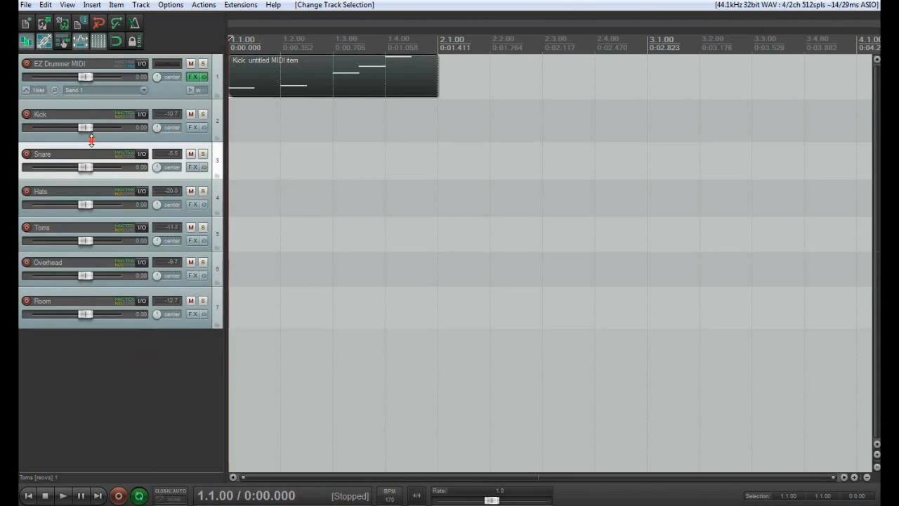
# - Shrink the Kick, Snare, Hats, Toms, Overhead and Room tracks to minimum height and select the EZ Drummer MIDI track
pyautogui.moveTo(91, 141); pyautogui.dragTo(106, 108)
pyautogui.moveTo(92, 149); pyautogui.dragTo(103, 126)
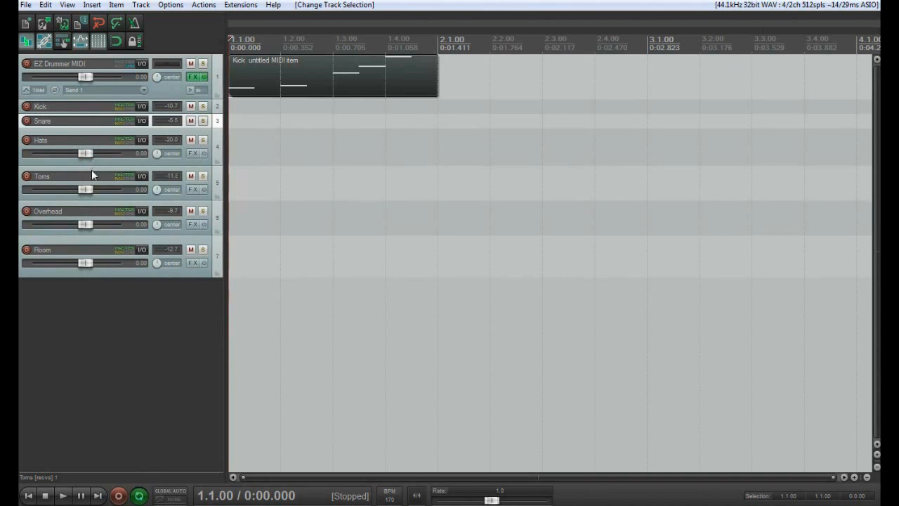
pyautogui.moveTo(91, 167); pyautogui.dragTo(90, 142)
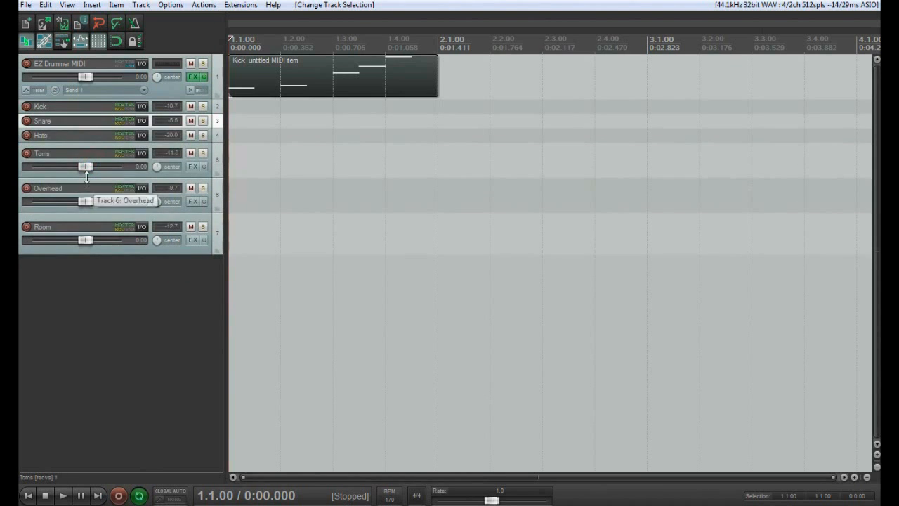
pyautogui.moveTo(86, 177); pyautogui.dragTo(90, 150)
pyautogui.moveTo(91, 193); pyautogui.dragTo(92, 171)
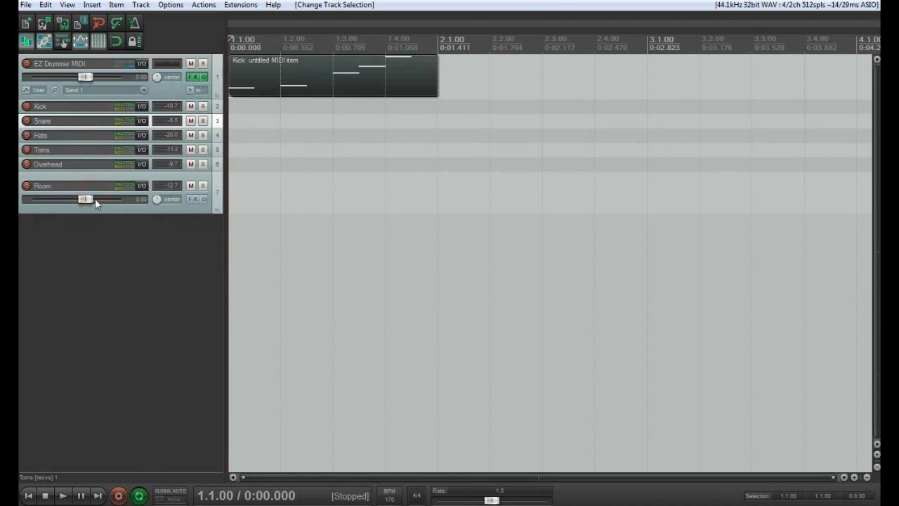
pyautogui.moveTo(95, 211); pyautogui.dragTo(93, 186)
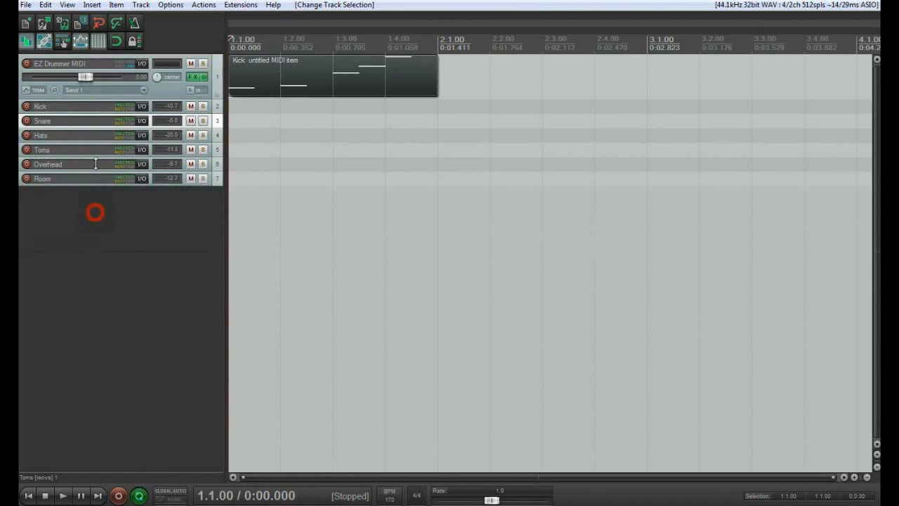
pyautogui.click(104, 66)
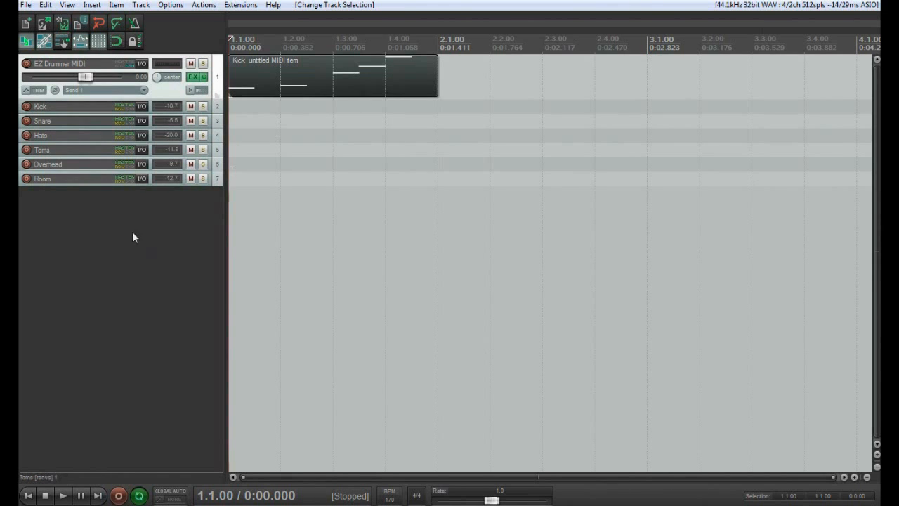
# - Add a new track, move it above EZ Drummer MIDI and name it "Drum Comp"
pyautogui.doubleClick(117, 270)
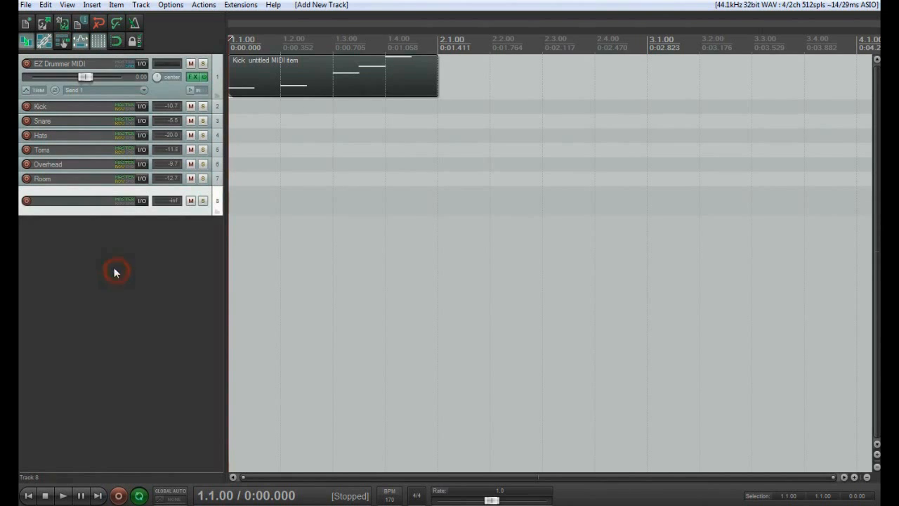
pyautogui.moveTo(90, 191); pyautogui.dragTo(86, 72)
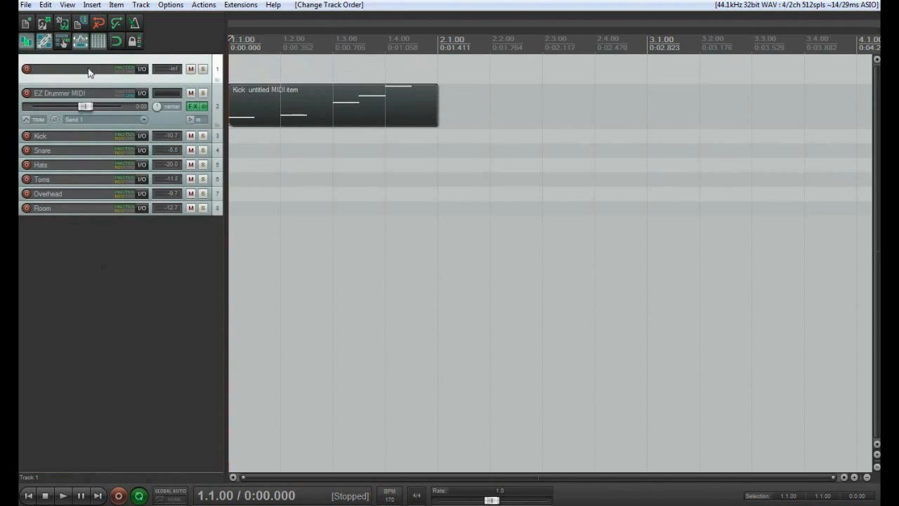
pyautogui.doubleClick(82, 70)
pyautogui.write('Drum Comp')
pyautogui.press('Return')
# - Add a track named "Drum Verb" and move it directly below Drum Comp
pyautogui.doubleClick(148, 264)
pyautogui.doubleClick(92, 229)
pyautogui.write('D')
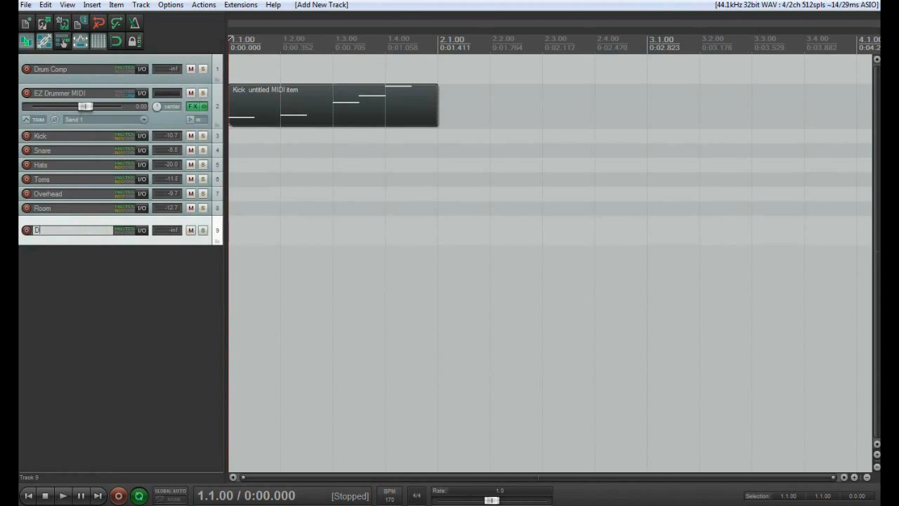
pyautogui.write('rum Verb')
pyautogui.press('Return')
pyautogui.moveTo(91, 231); pyautogui.dragTo(80, 81)
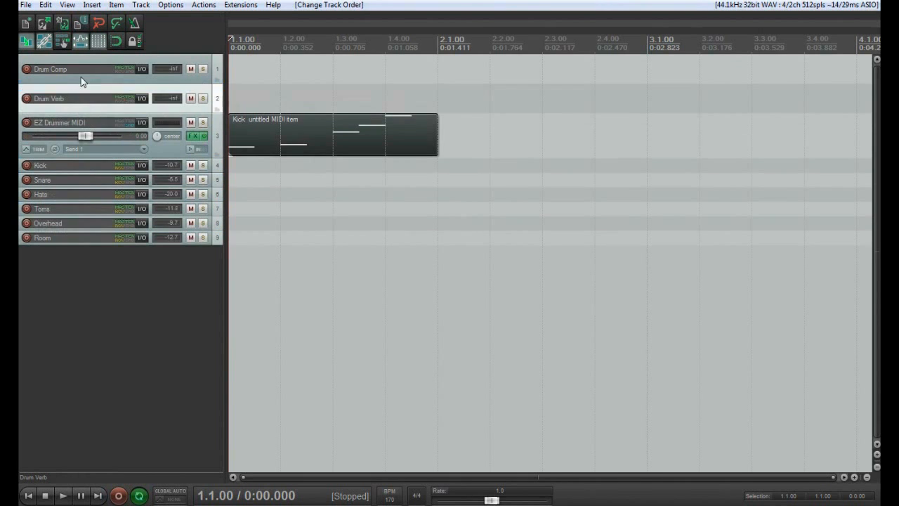
# - Add a track named "Drum Mics" and place it between EZ Drummer MIDI and Kick
pyautogui.doubleClick(120, 300)
pyautogui.doubleClick(89, 260)
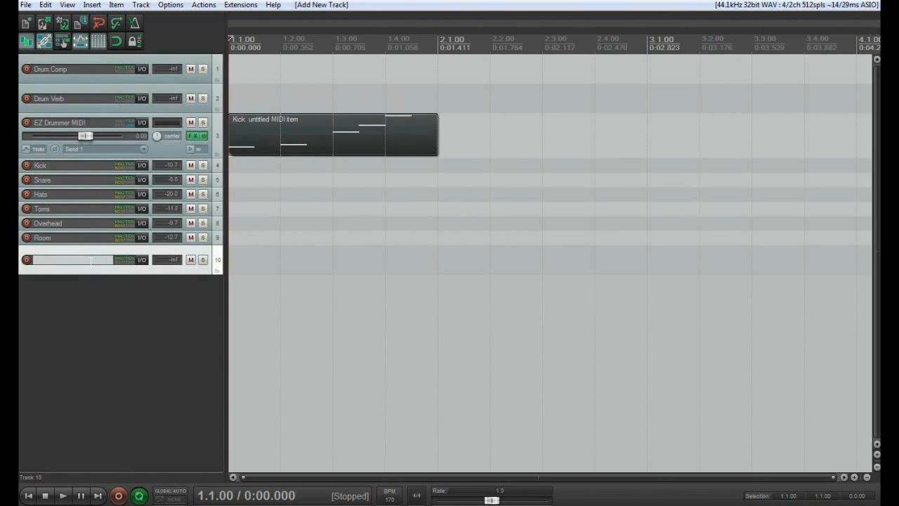
pyautogui.write('Drum Mics')
pyautogui.press('Return')
pyautogui.moveTo(92, 269); pyautogui.dragTo(96, 155)
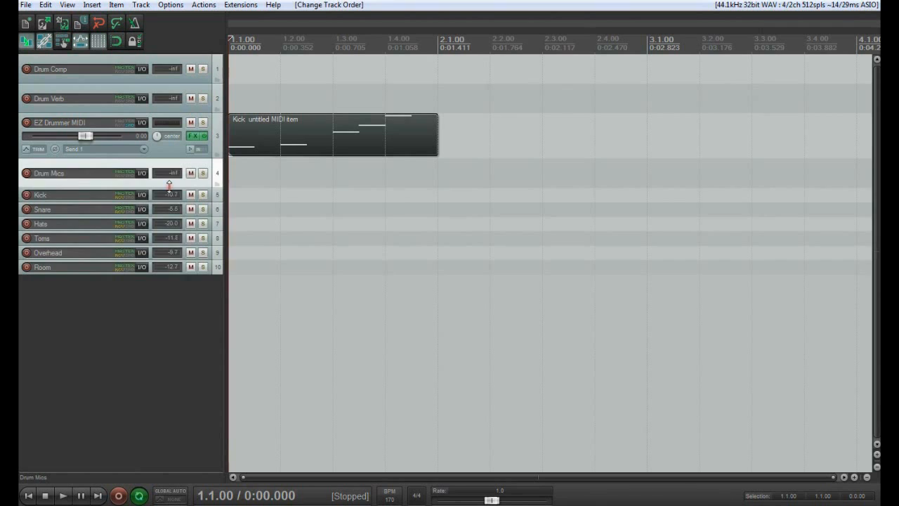
# - Make Drum Mics a folder track containing Kick through Room and size it to show its volume, pan and FX controls
pyautogui.moveTo(169, 186); pyautogui.dragTo(169, 201)
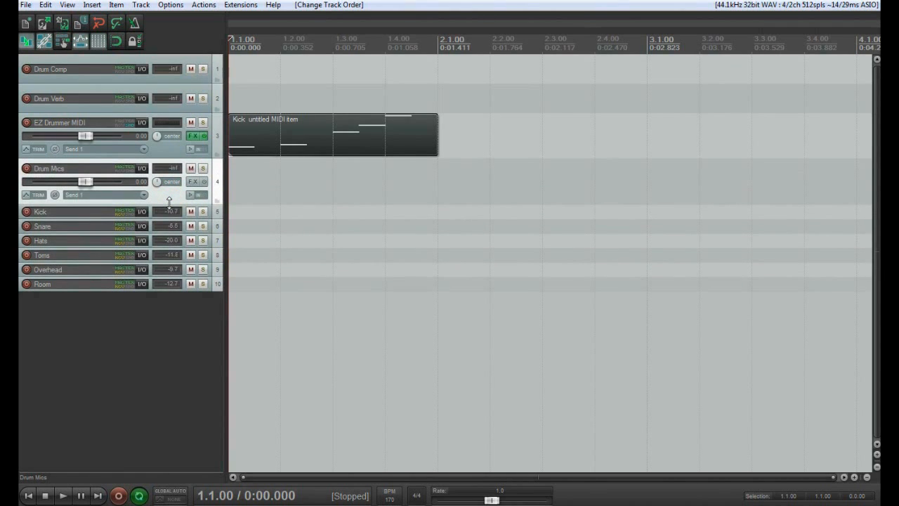
pyautogui.click(215, 201)
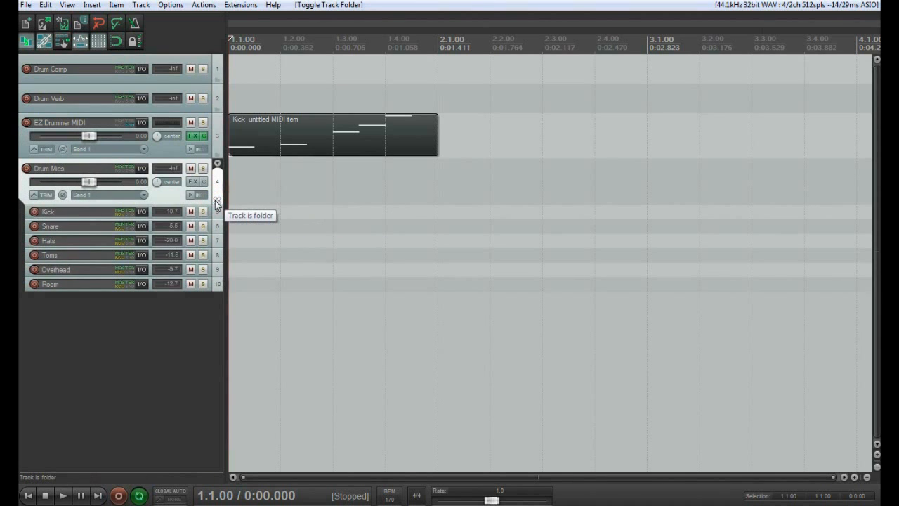
pyautogui.moveTo(157, 188); pyautogui.dragTo(178, 185)
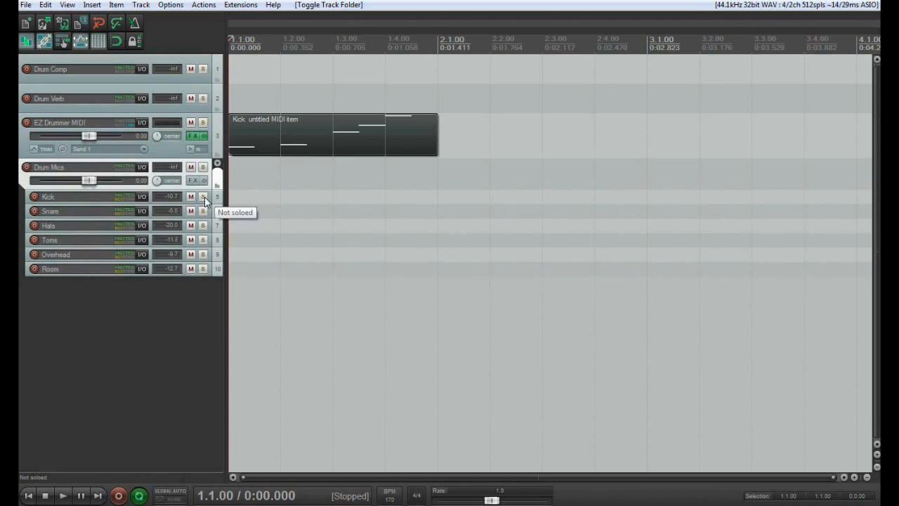
# - Audition the Kick track in solo through the Drum Mics folder, unsolo it and collapse the folder's child tracks
pyautogui.click(203, 196)
pyautogui.press('space')
pyautogui.press('space')
pyautogui.click(203, 198)
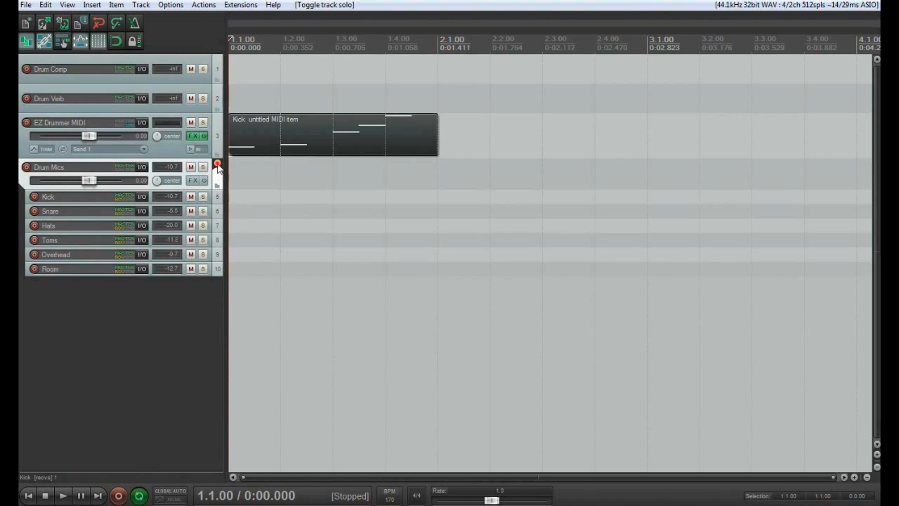
pyautogui.click(217, 165)
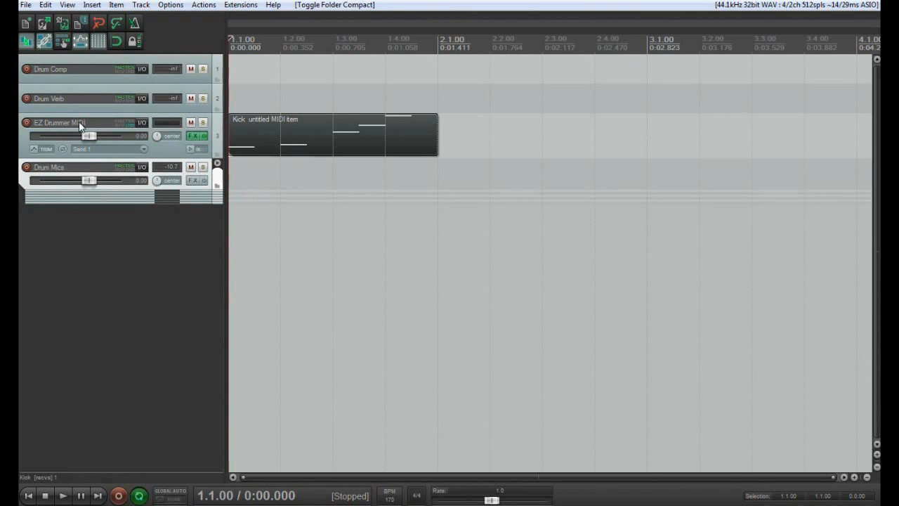
# - Select the EZ Drummer MIDI track and inspect the Drum Mics folder's routing settings
pyautogui.click(303, 131)
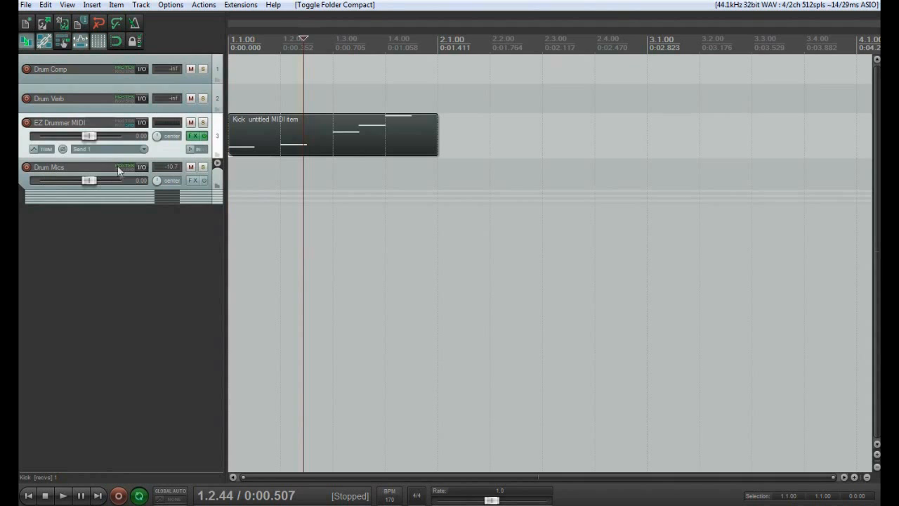
pyautogui.click(142, 166)
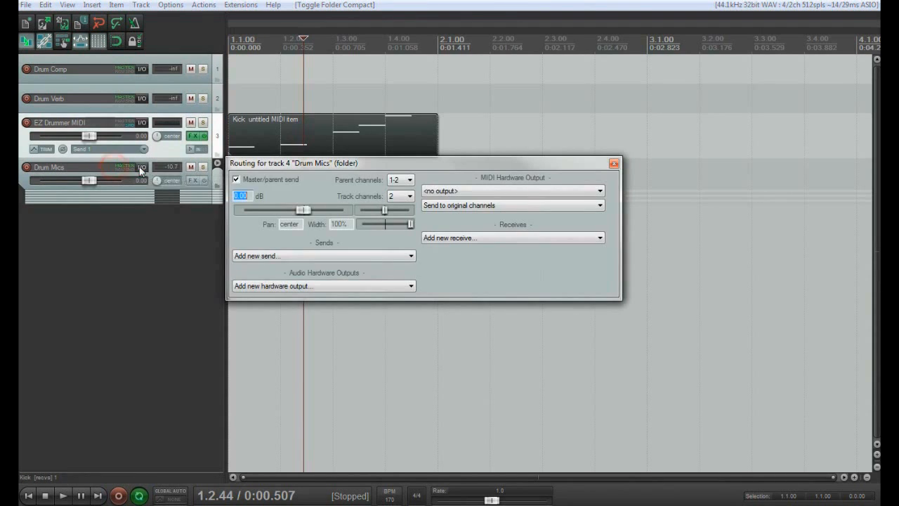
pyautogui.click(614, 165)
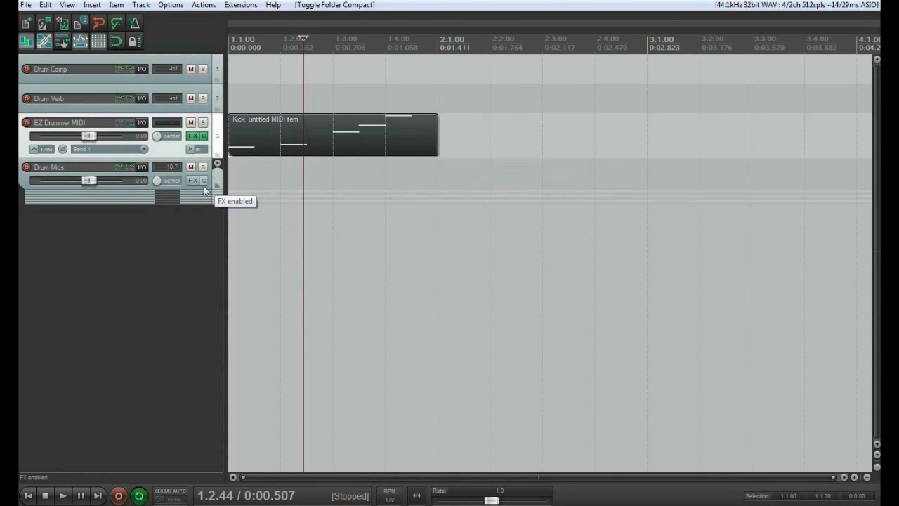
# - Create a send from the Drum Mics folder to Drum Comp and check the receive in Drum Comp's routing
pyautogui.moveTo(142, 169); pyautogui.dragTo(89, 68)
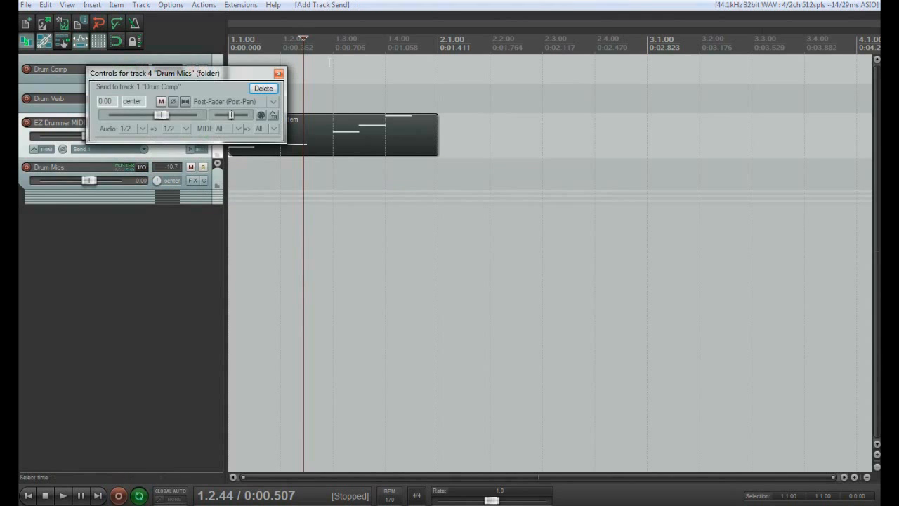
pyautogui.click(278, 75)
pyautogui.click(142, 69)
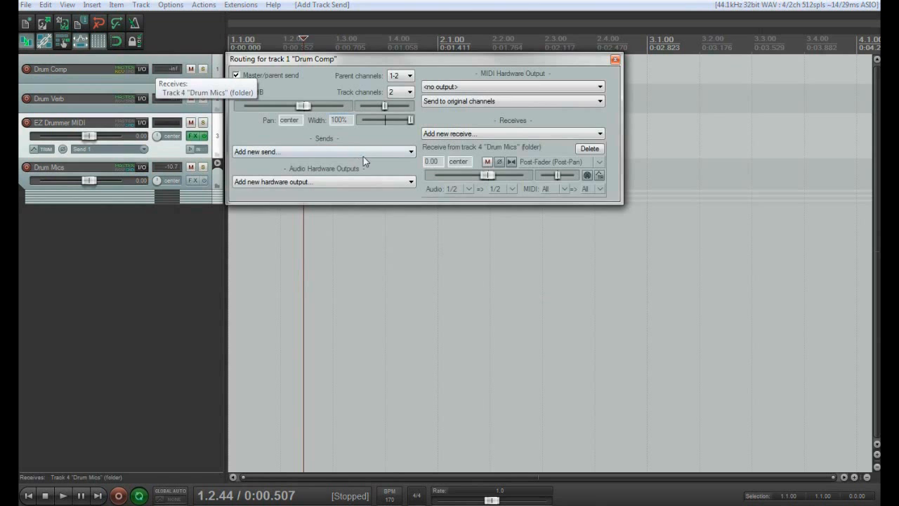
pyautogui.click(616, 59)
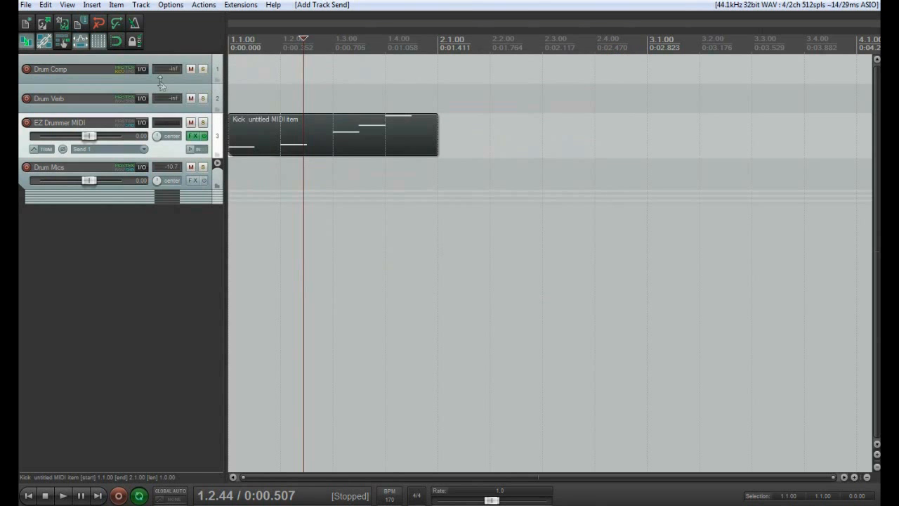
# - Increase the Drum Comp track's height and open its effect browser at the Compressors folder
pyautogui.moveTo(161, 97); pyautogui.dragTo(160, 119)
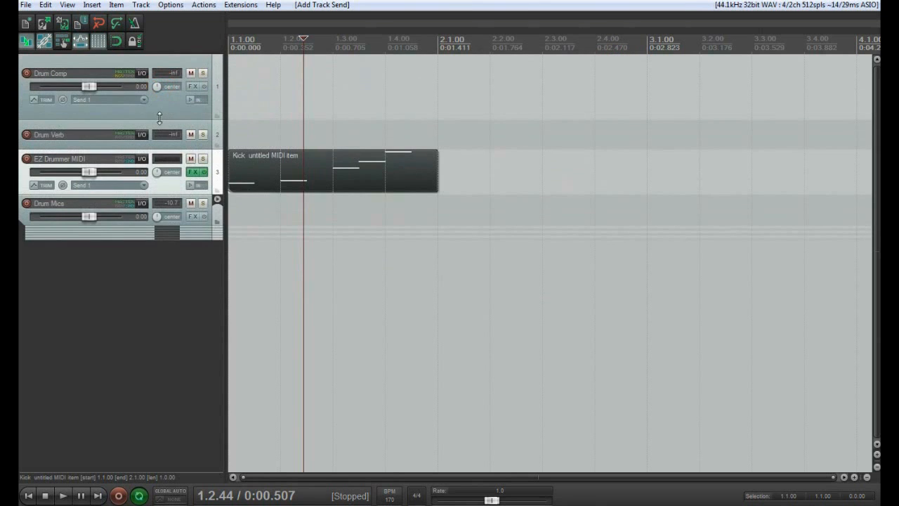
pyautogui.click(191, 87)
pyautogui.click(295, 203)
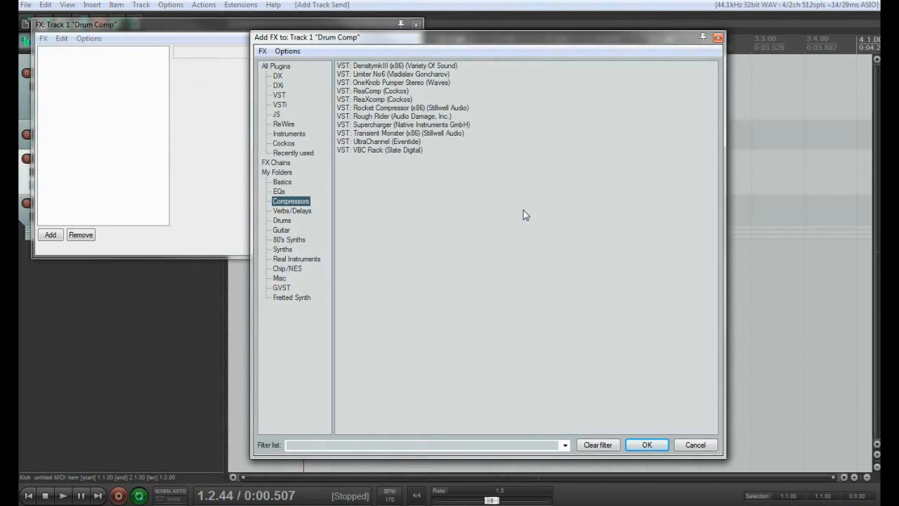
pyautogui.click(411, 83)
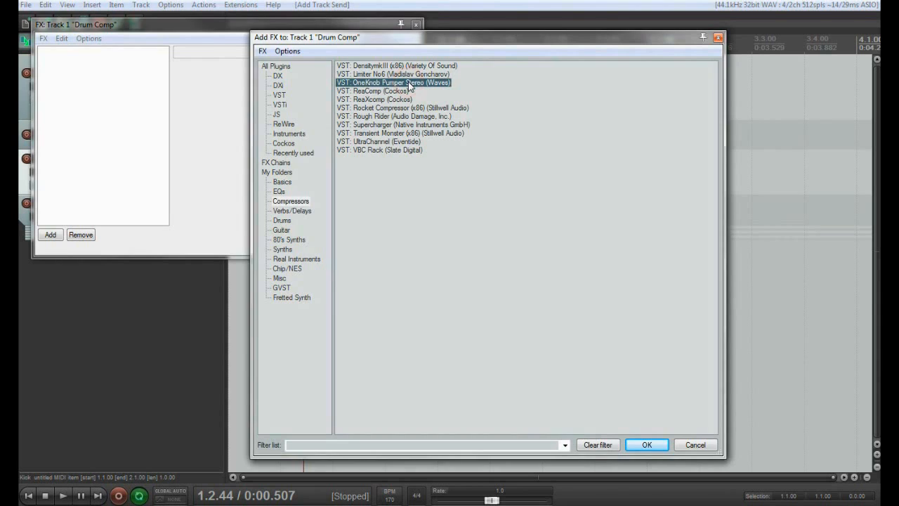
pyautogui.press('Return')
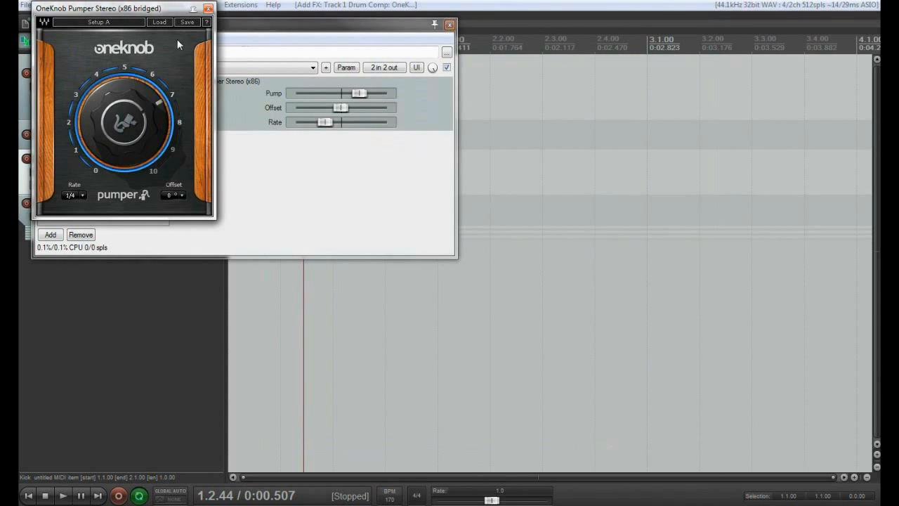
pyautogui.click(209, 10)
pyautogui.click(76, 239)
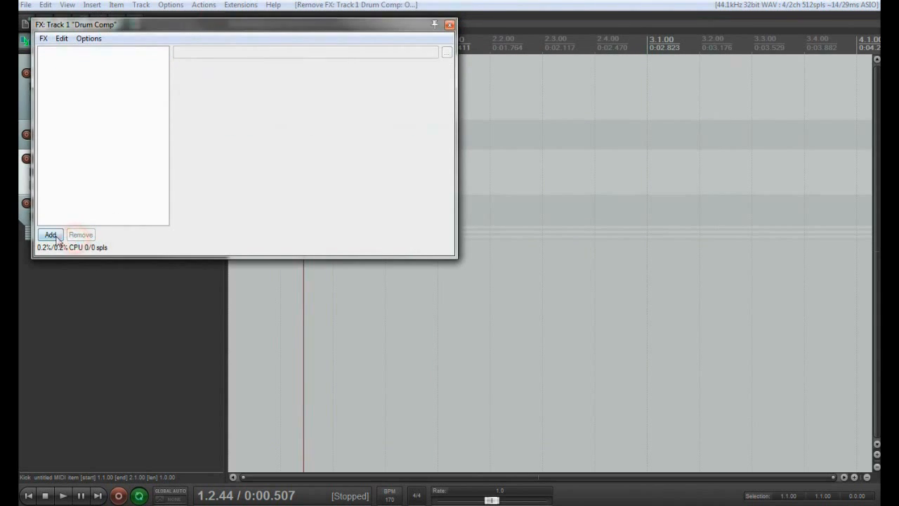
# - Add the Supercharger compressor to Drum Comp, close the FX chain and move the plug-in window below the tracks
pyautogui.click(51, 235)
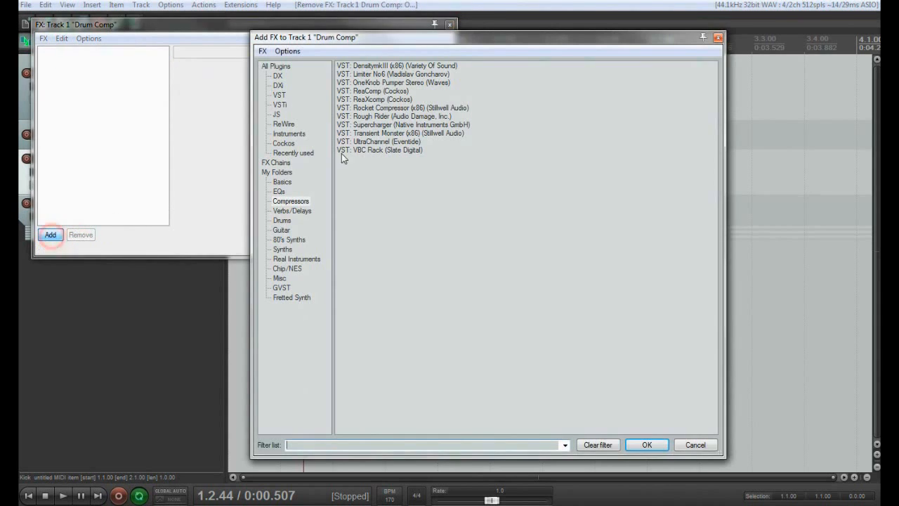
pyautogui.doubleClick(403, 125)
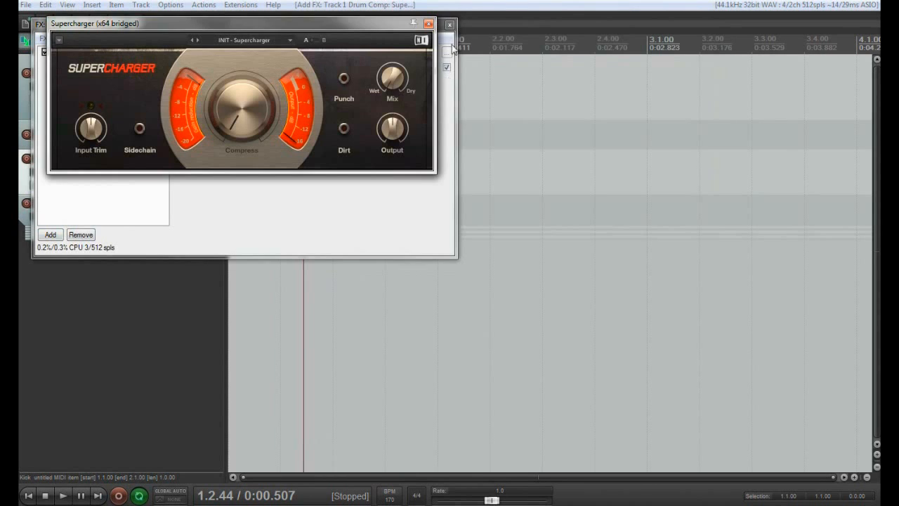
pyautogui.click(451, 25)
pyautogui.moveTo(336, 27); pyautogui.dragTo(378, 285)
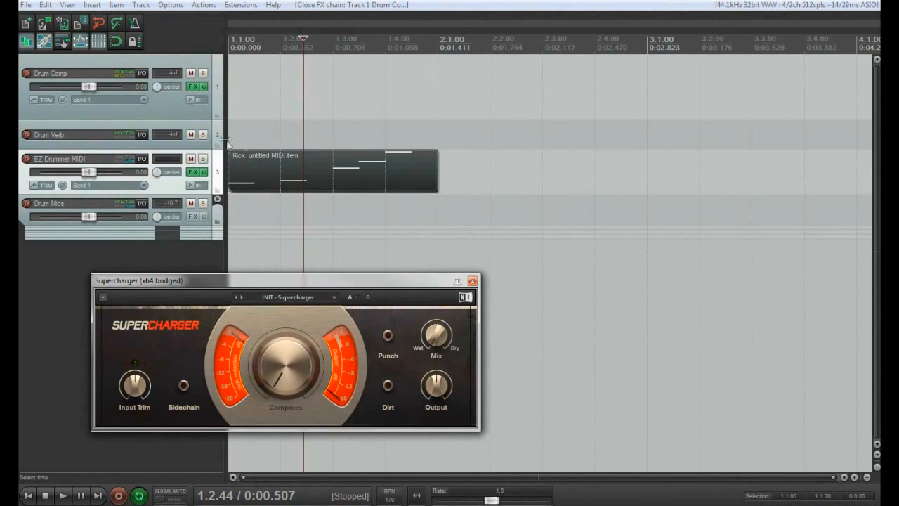
# - Solo the Drum Comp track, bypass its effects and listen to the drum pattern from the project start
pyautogui.click(139, 116)
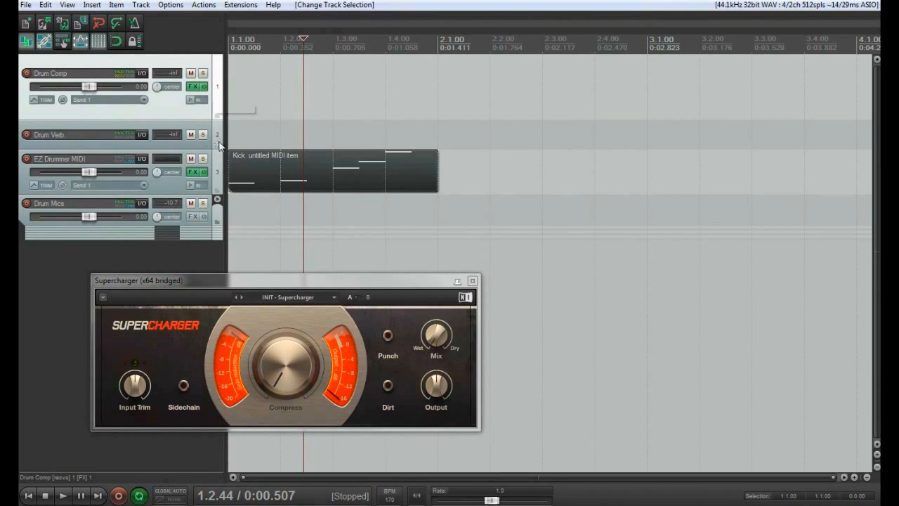
pyautogui.click(203, 74)
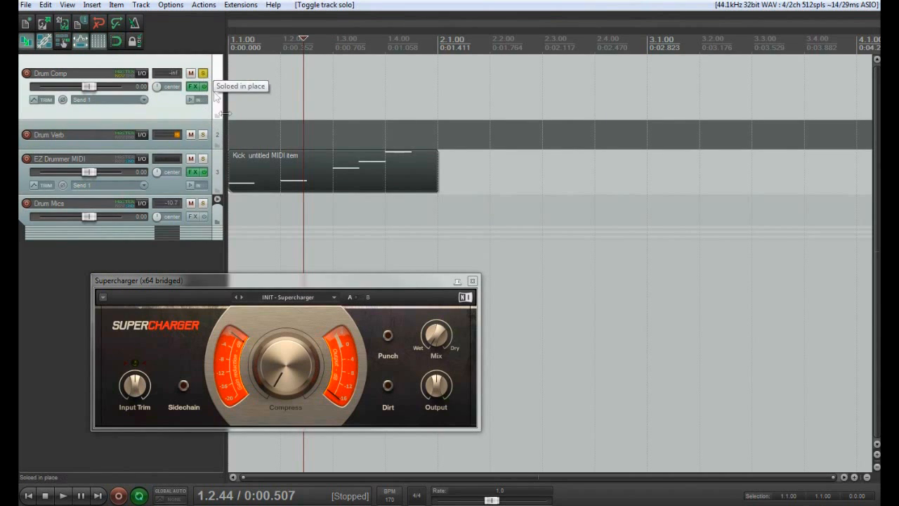
pyautogui.click(204, 87)
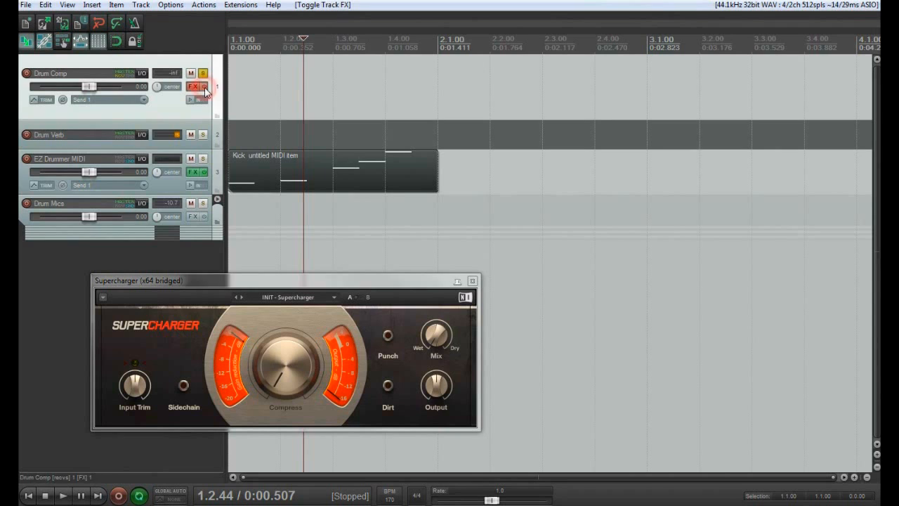
pyautogui.press('Home')
pyautogui.press('space')
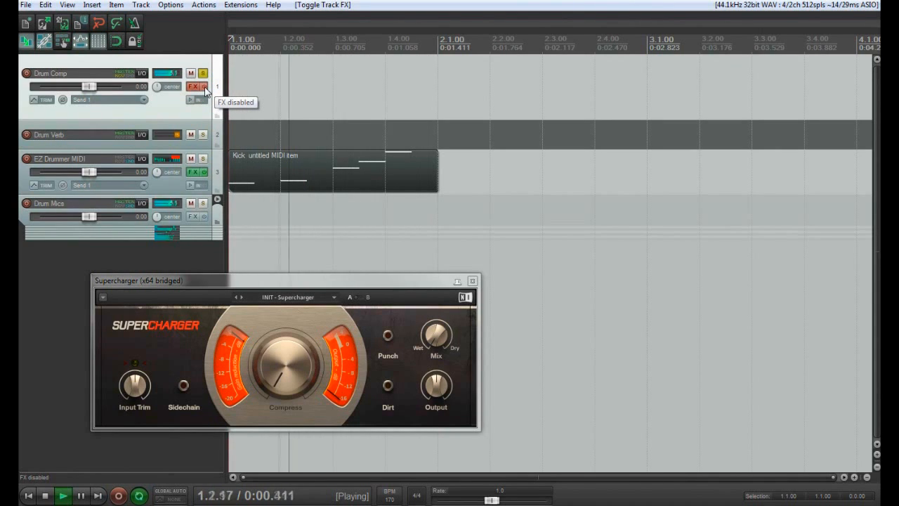
pyautogui.press('space')
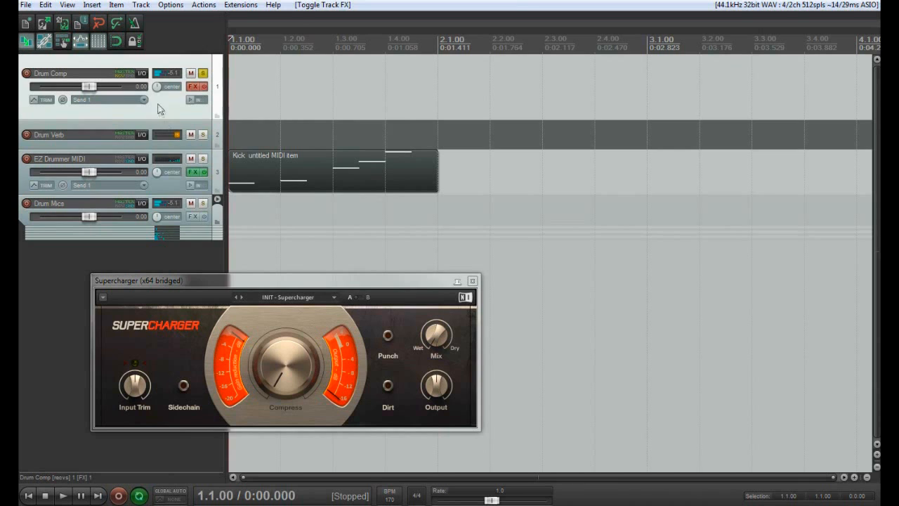
pyautogui.click(170, 5)
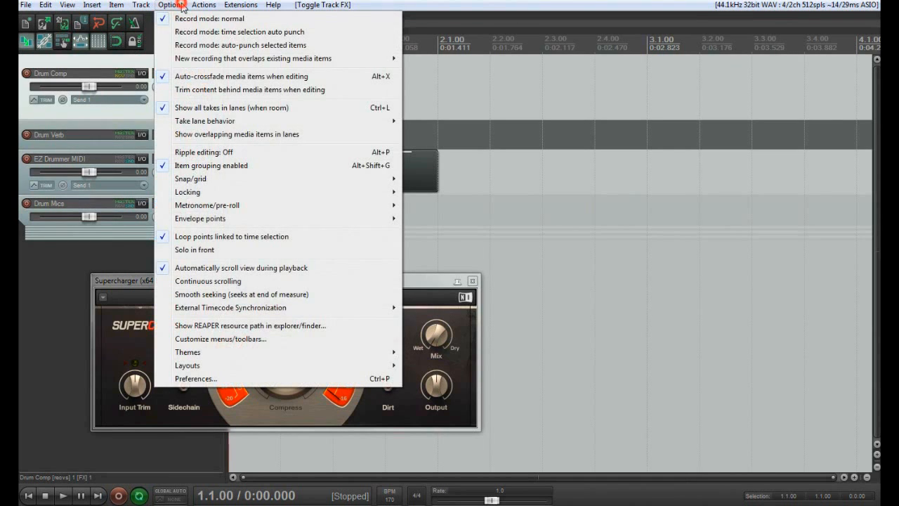
pyautogui.click(182, 4)
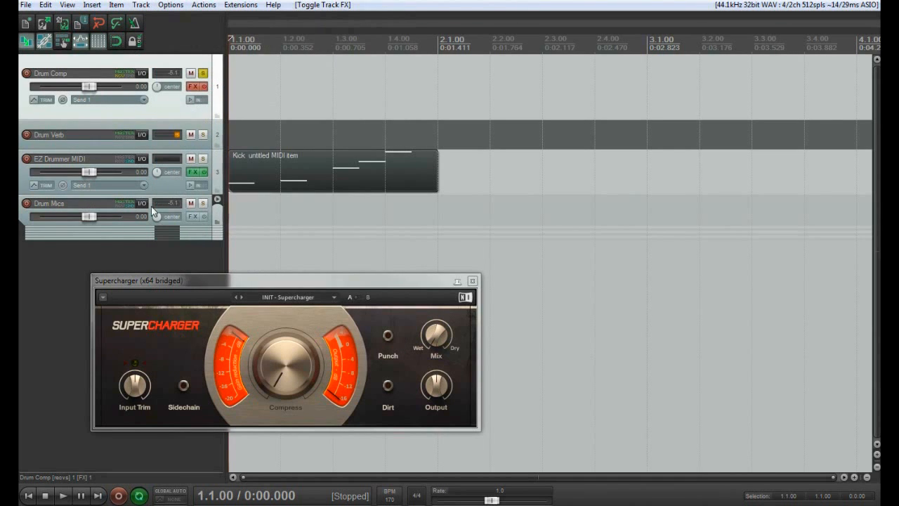
# - Re-enable Drum Comp's effects and move the Supercharger window slightly closer to the tracks
pyautogui.click(204, 86)
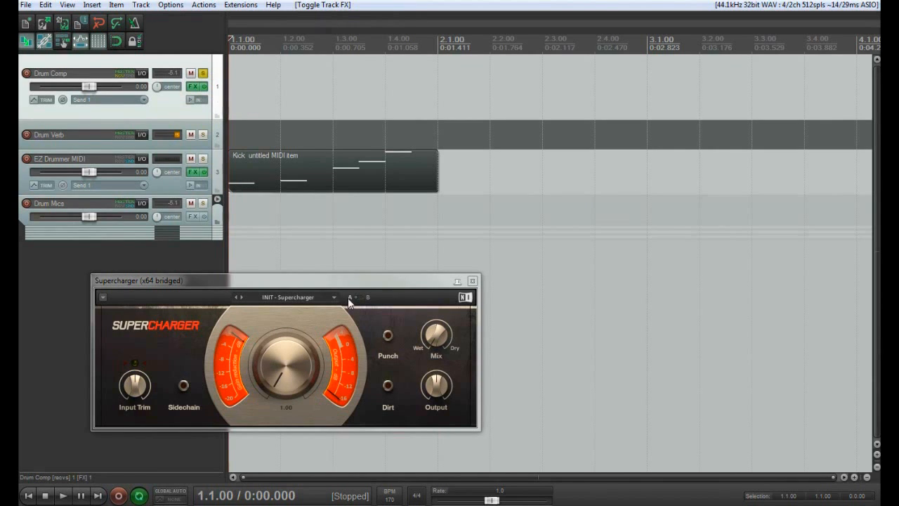
pyautogui.moveTo(368, 286); pyautogui.dragTo(339, 268)
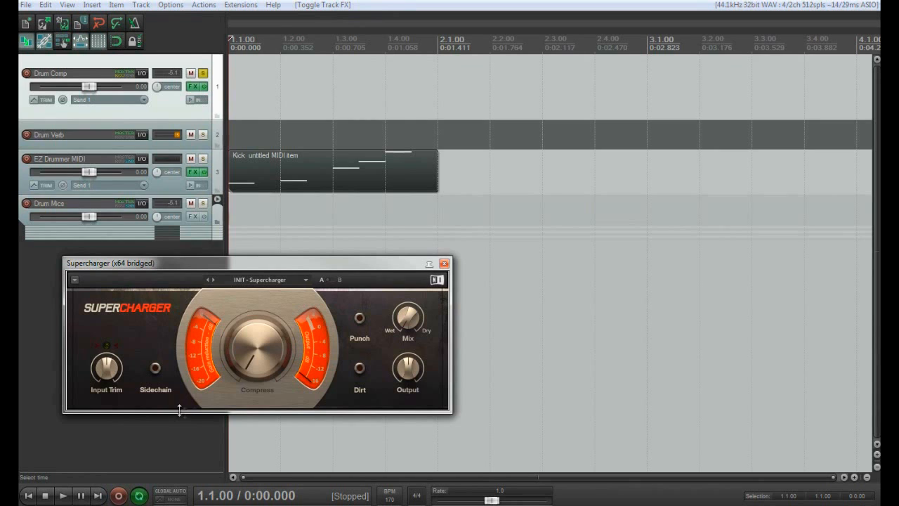
pyautogui.click(158, 108)
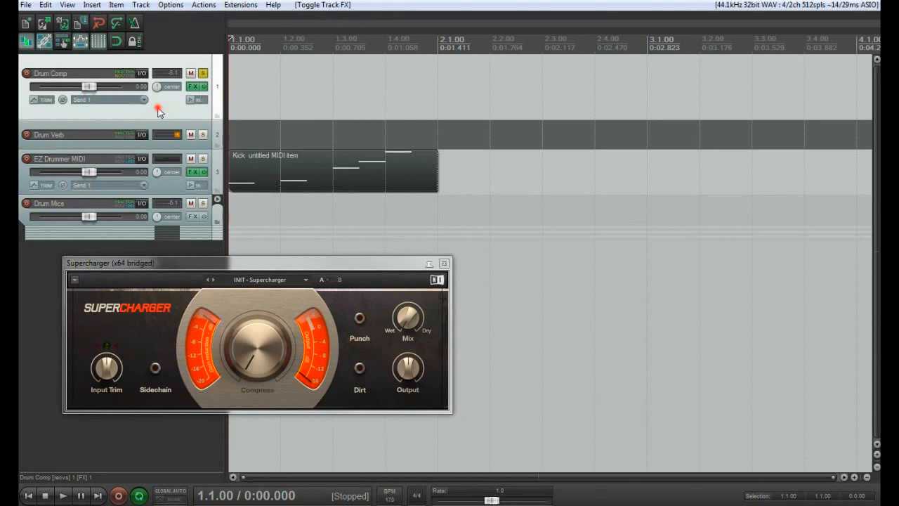
# - Raise Supercharger's Compress amount and turn on Punch during playback, then stop playback and close the plug-in
pyautogui.press('space')
pyautogui.moveTo(258, 359); pyautogui.dragTo(258, 289)
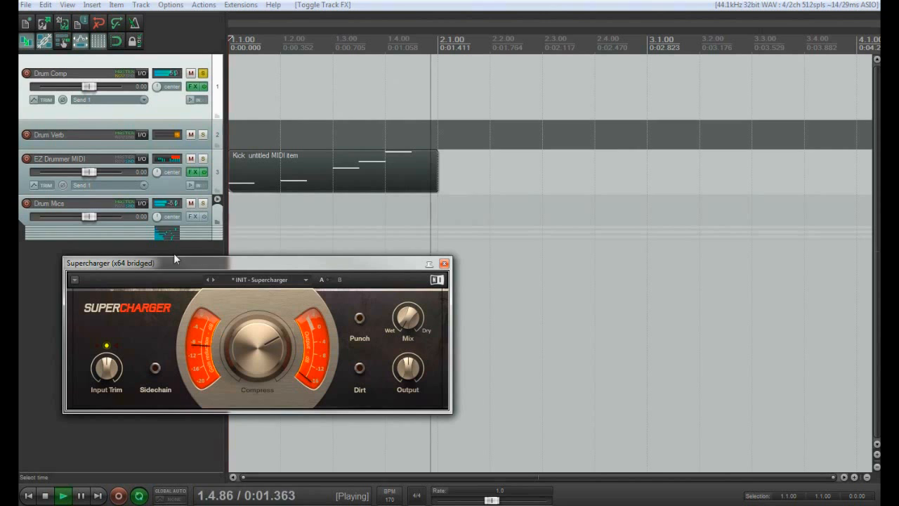
pyautogui.click(360, 318)
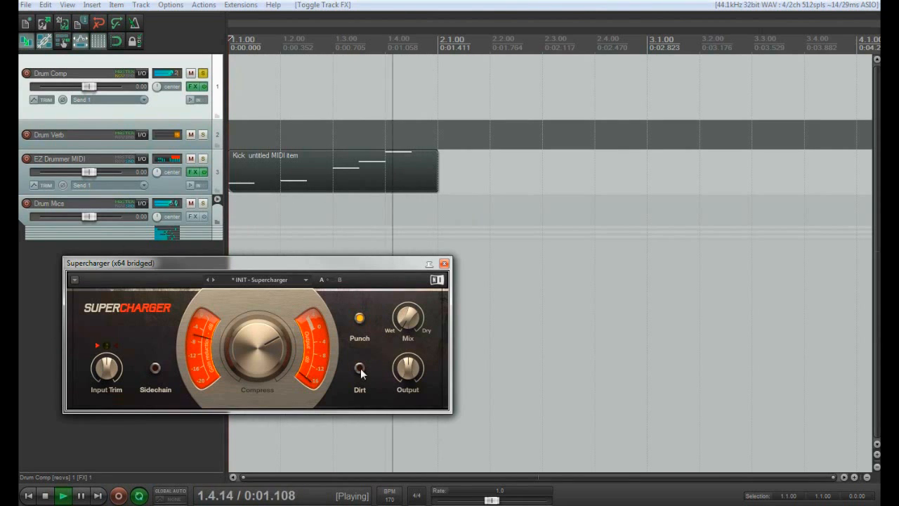
pyautogui.click(44, 342)
pyautogui.press('space')
pyautogui.click(444, 264)
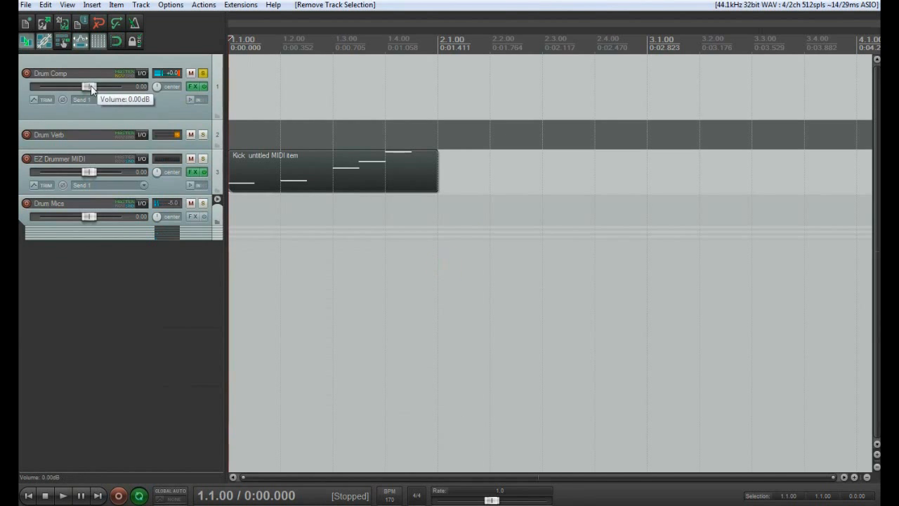
# - Unsolo Drum Comp, lower its volume to -inf dB and listen to the drums without the compressed signal
pyautogui.click(202, 73)
pyautogui.moveTo(90, 87); pyautogui.dragTo(38, 87)
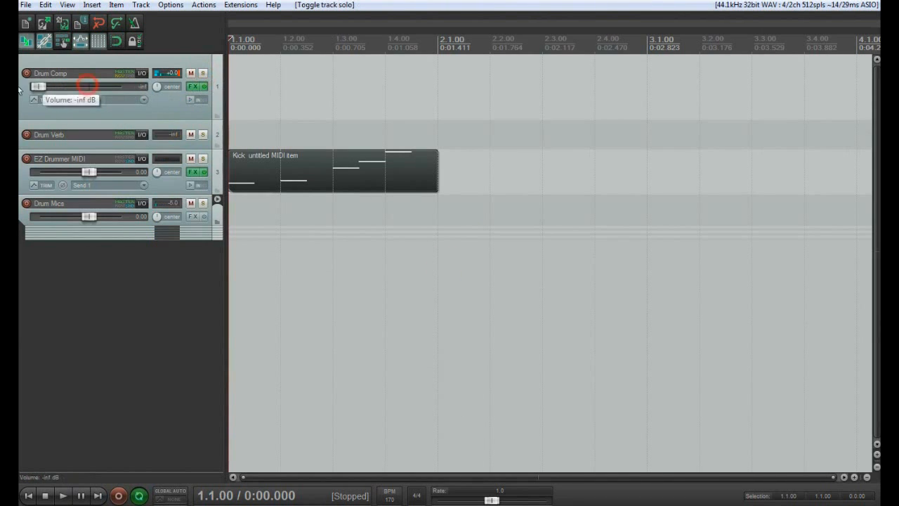
pyautogui.click(87, 156)
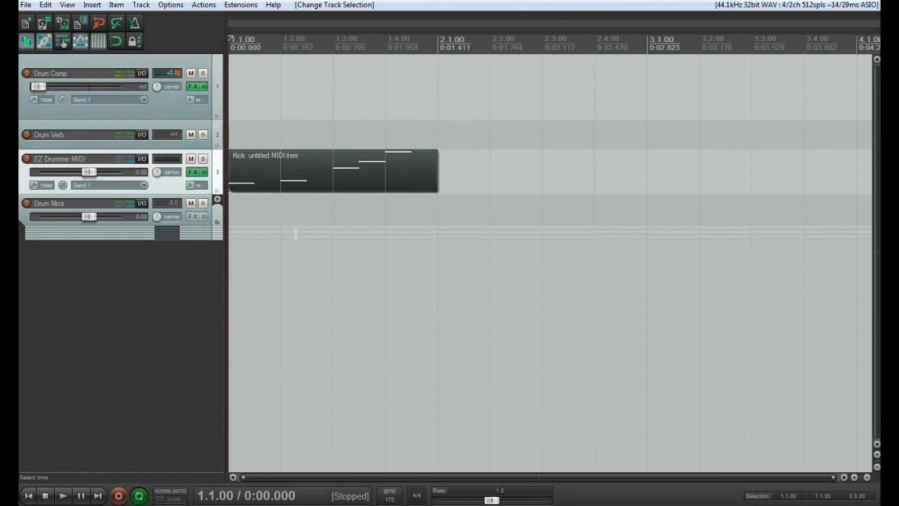
pyautogui.press('space')
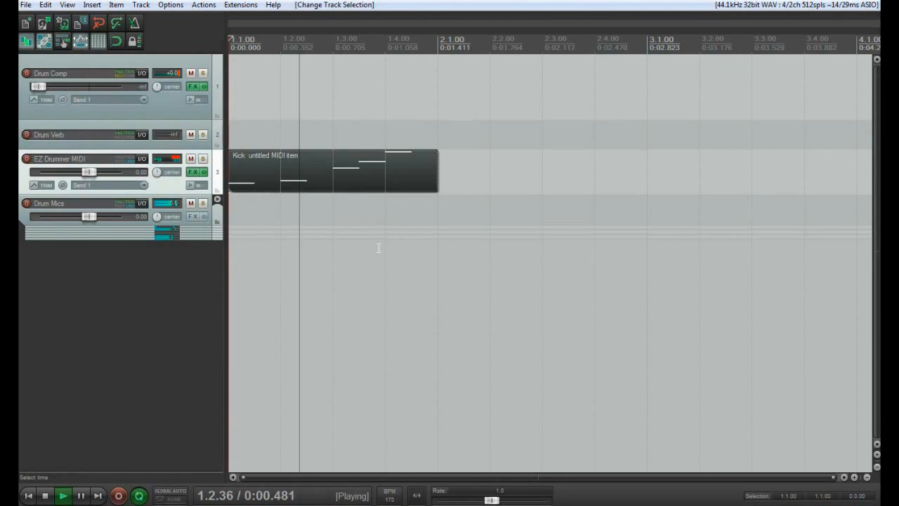
pyautogui.press('space')
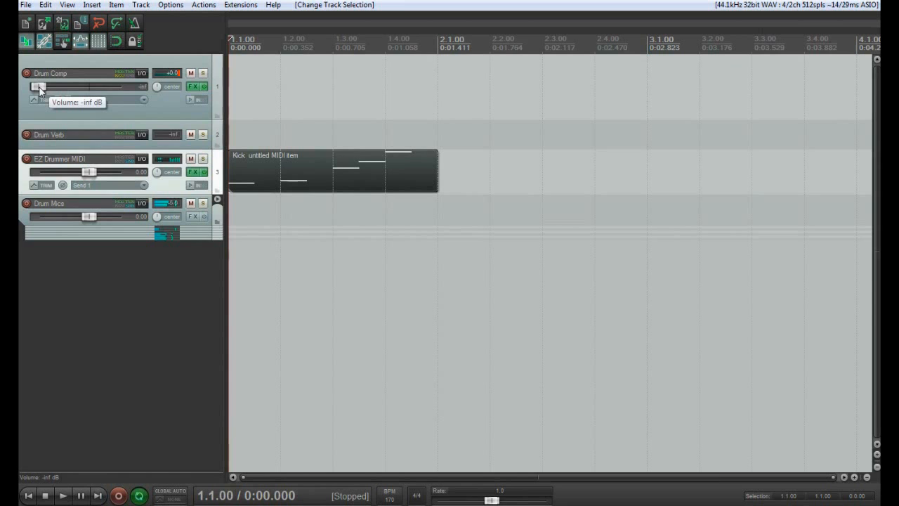
# - Raise Drum Comp's volume to about -5.6 dB during playback and compare the mix with the track muted and unmuted
pyautogui.press('space')
pyautogui.moveTo(38, 87); pyautogui.dragTo(81, 95)
pyautogui.click(190, 73)
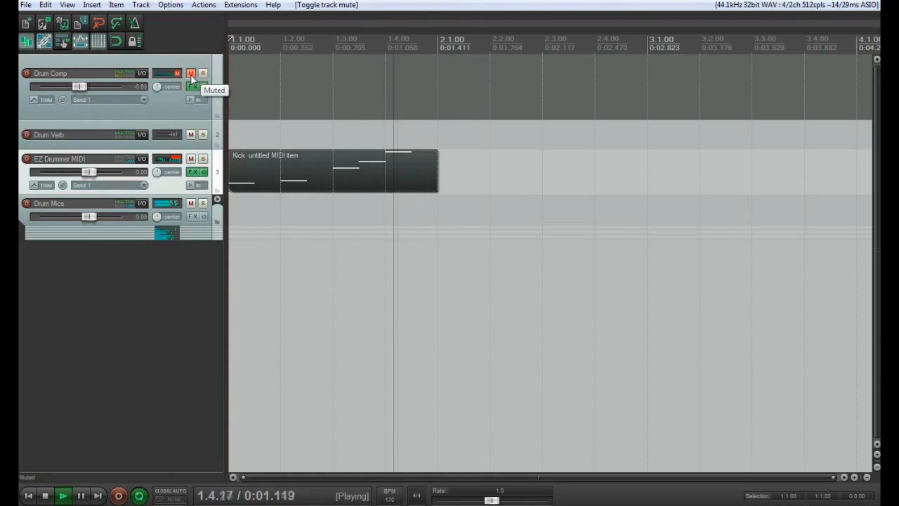
pyautogui.click(191, 74)
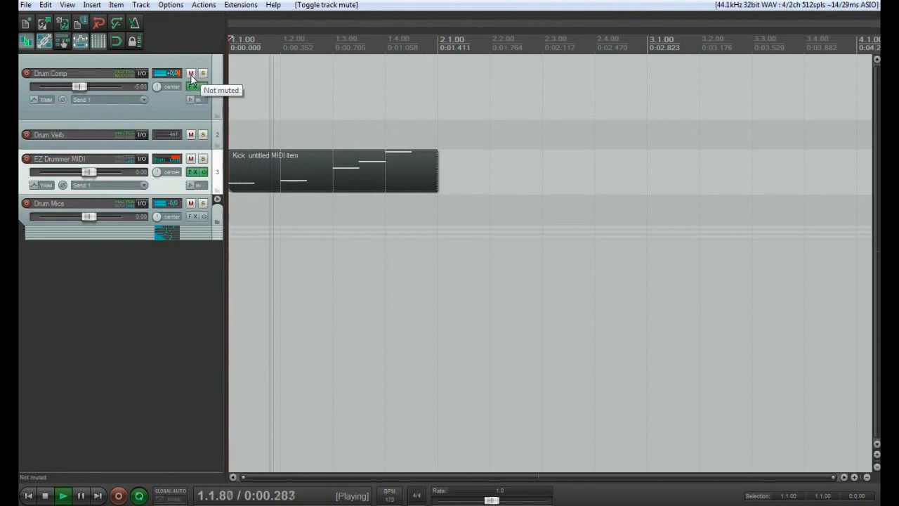
pyautogui.press('space')
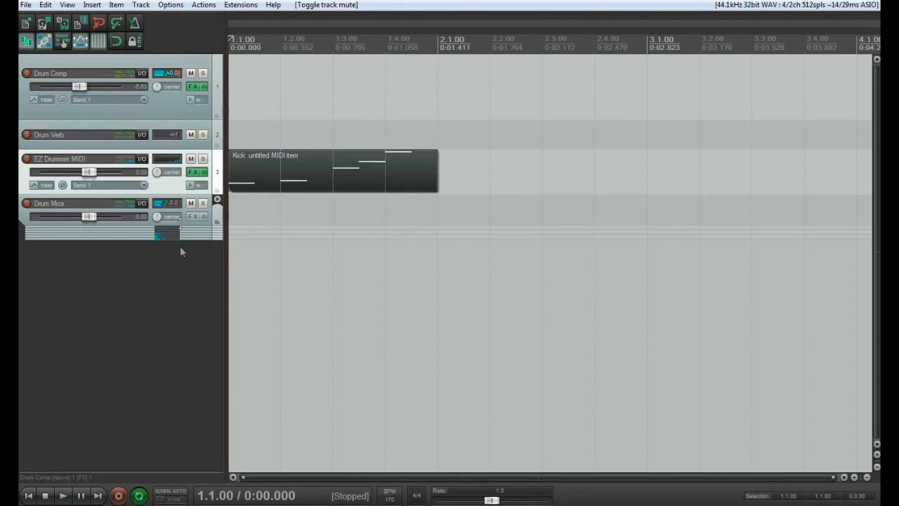
# - Expand the Drum Mics folder, create a send from Snare to Drum Verb and collapse the folder again
pyautogui.click(218, 201)
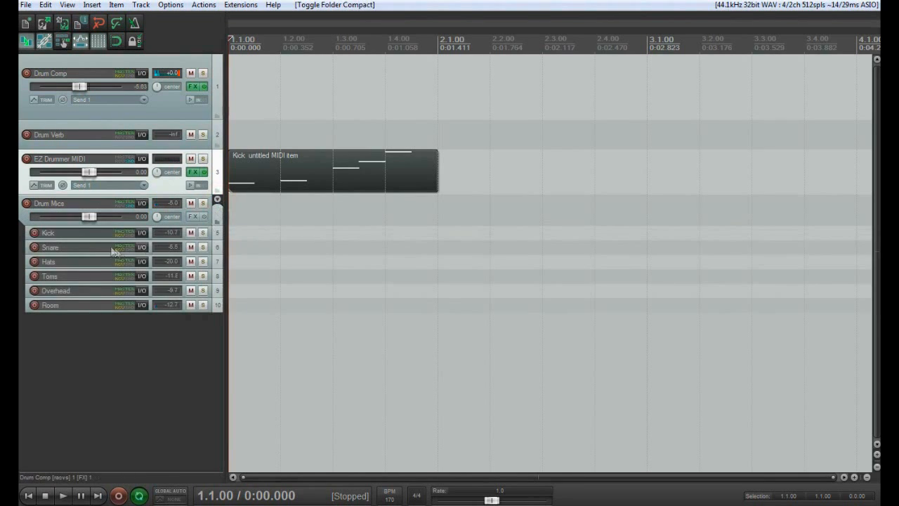
pyautogui.click(105, 250)
pyautogui.click(144, 247)
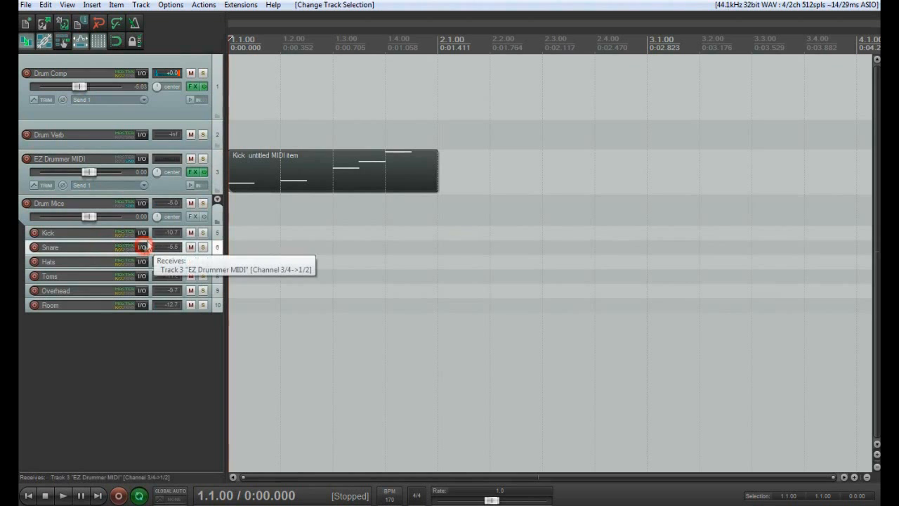
pyautogui.moveTo(114, 144); pyautogui.dragTo(116, 137)
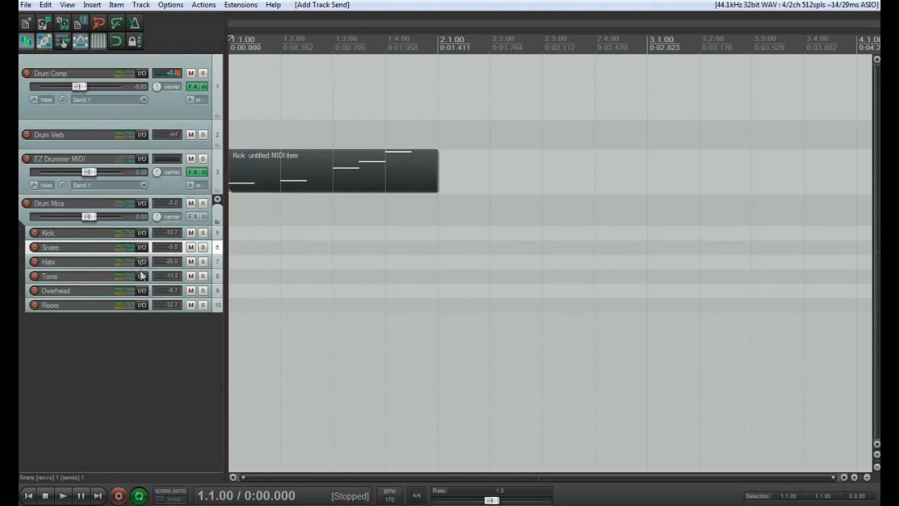
pyautogui.moveTo(104, 138); pyautogui.dragTo(104, 138)
pyautogui.press('Escape')
pyautogui.click(218, 201)
pyautogui.click(218, 200)
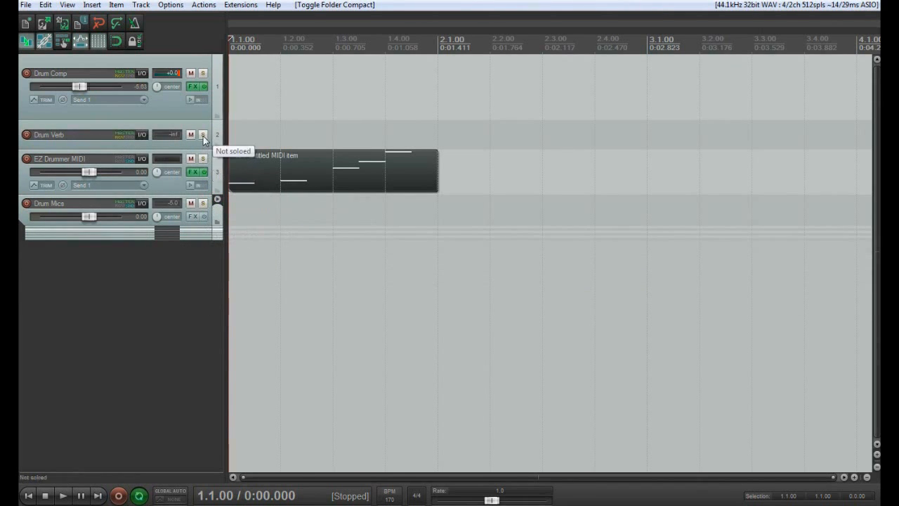
# - Increase the Drum Verb track's height and add Classic Reverb to it from the Verbs/Delays folder
pyautogui.moveTo(166, 147); pyautogui.dragTo(167, 191)
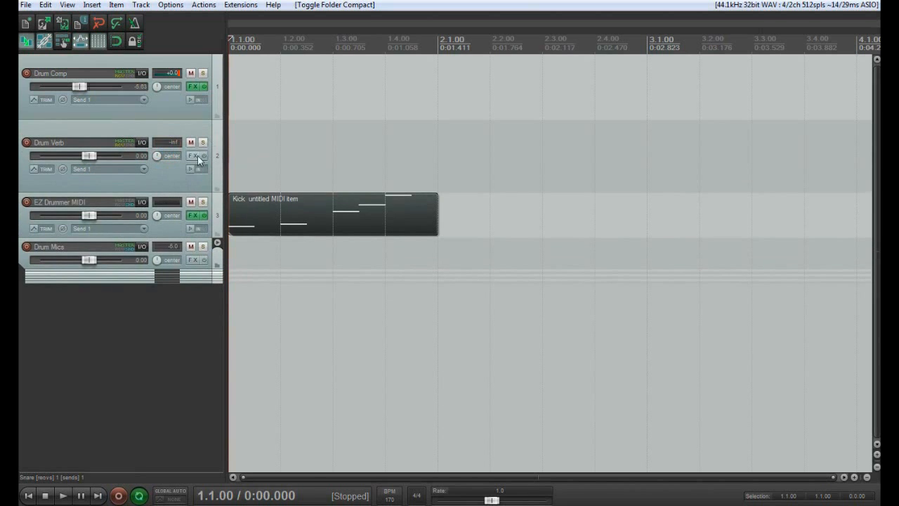
pyautogui.click(194, 156)
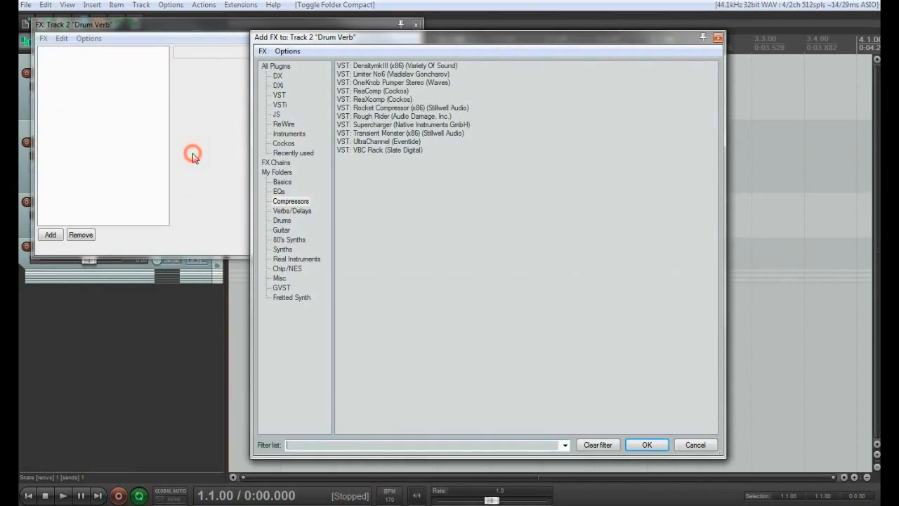
pyautogui.click(302, 211)
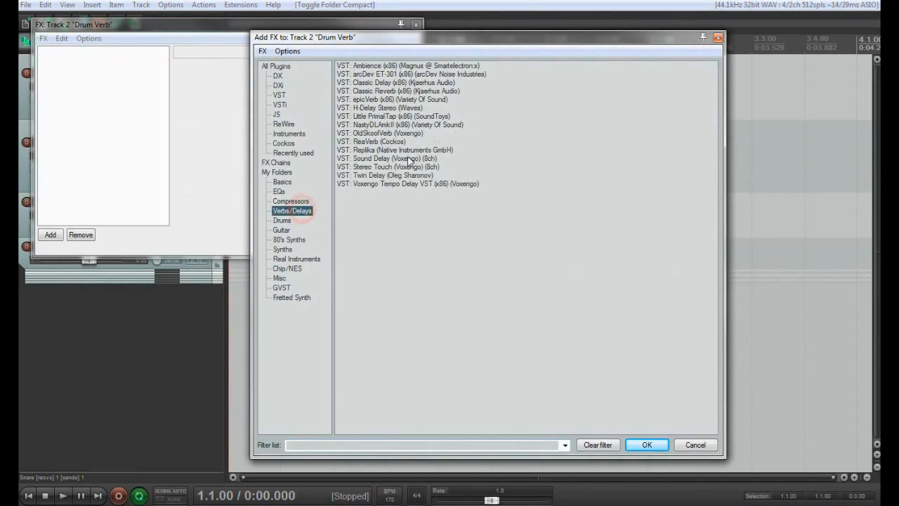
pyautogui.doubleClick(378, 92)
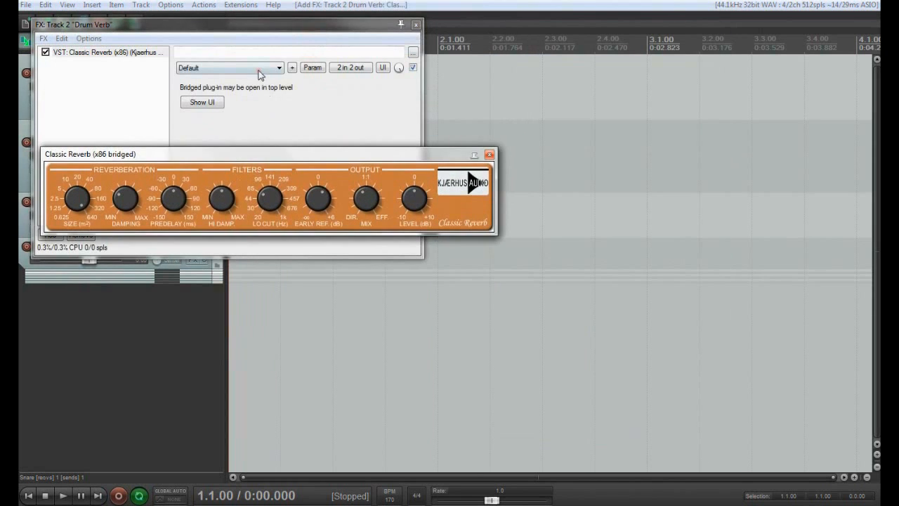
# - Load Classic Reverb's 80's Snare preset, close the FX chain and move the plug-in window over the arrangement
pyautogui.click(259, 69)
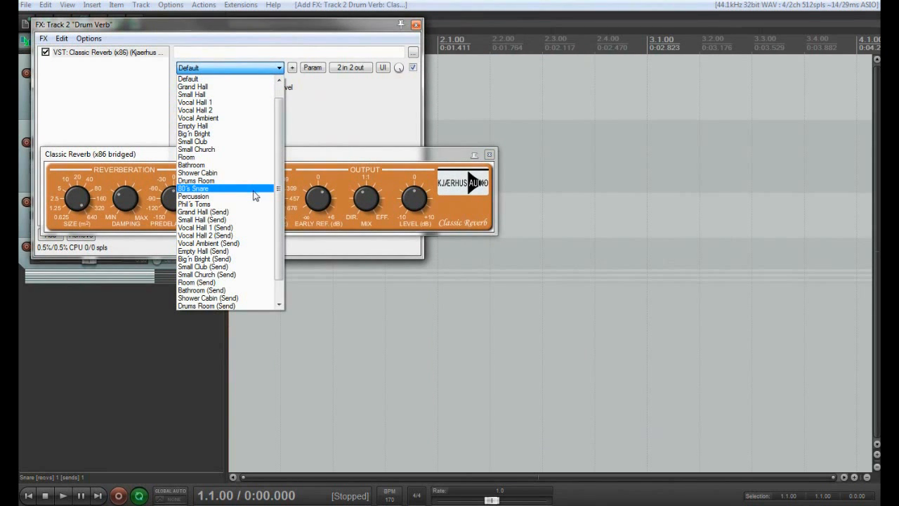
pyautogui.click(256, 190)
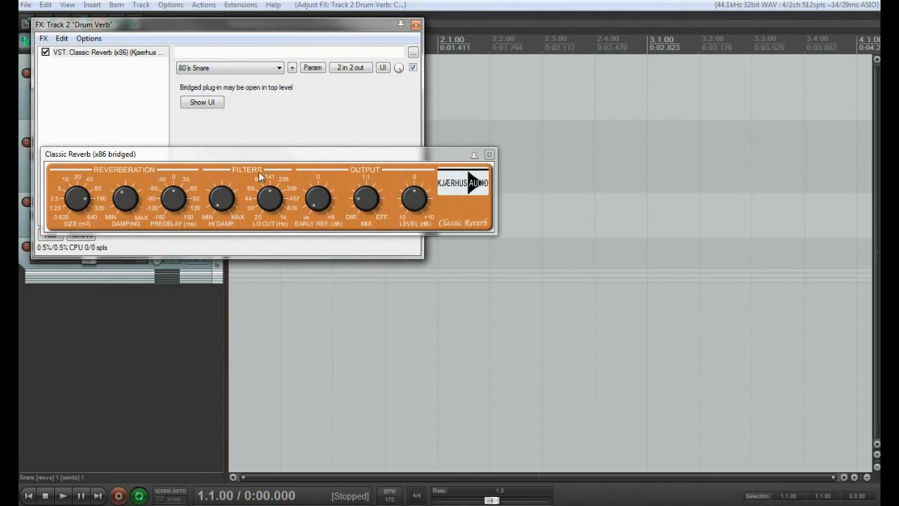
pyautogui.click(416, 26)
pyautogui.moveTo(289, 160); pyautogui.dragTo(554, 96)
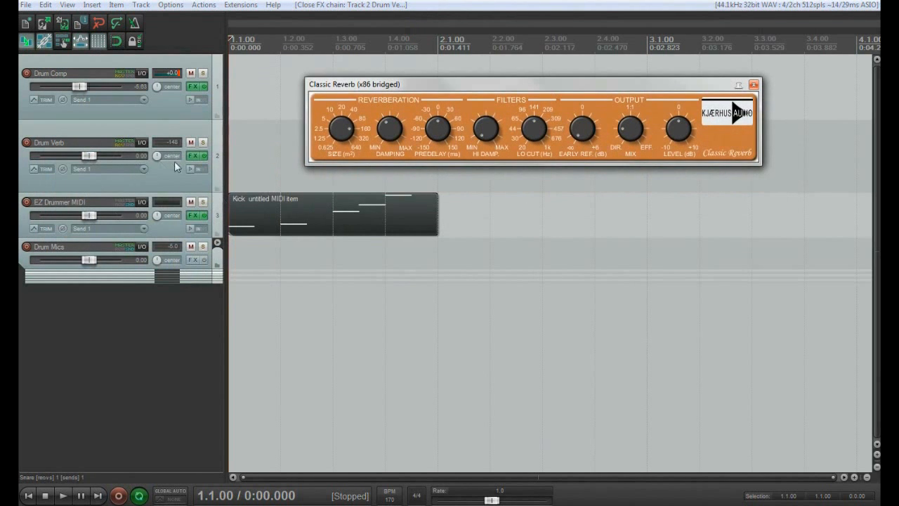
# - Solo Drum Verb and, during playback, turn Classic Reverb's Mix to full effect, Hi Damp to about 23 and Lo Cut higher
pyautogui.click(203, 143)
pyautogui.press('space')
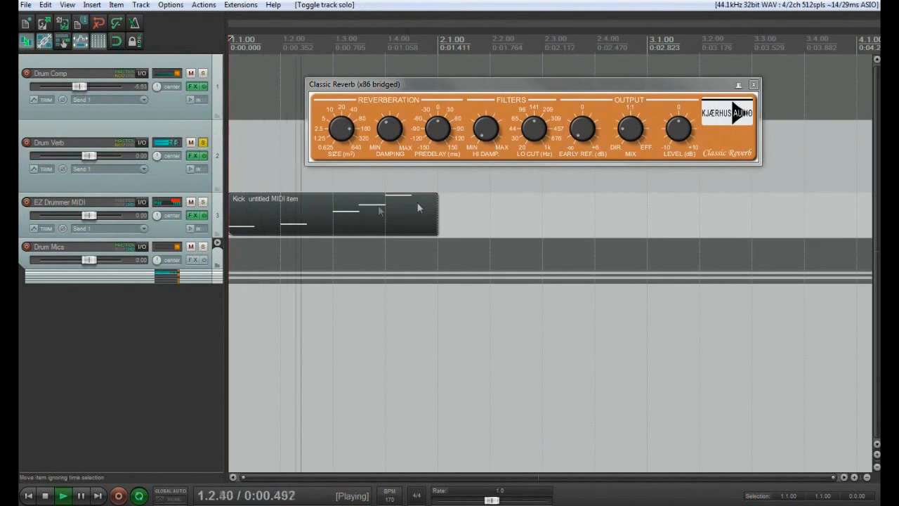
pyautogui.moveTo(626, 131); pyautogui.dragTo(645, 108)
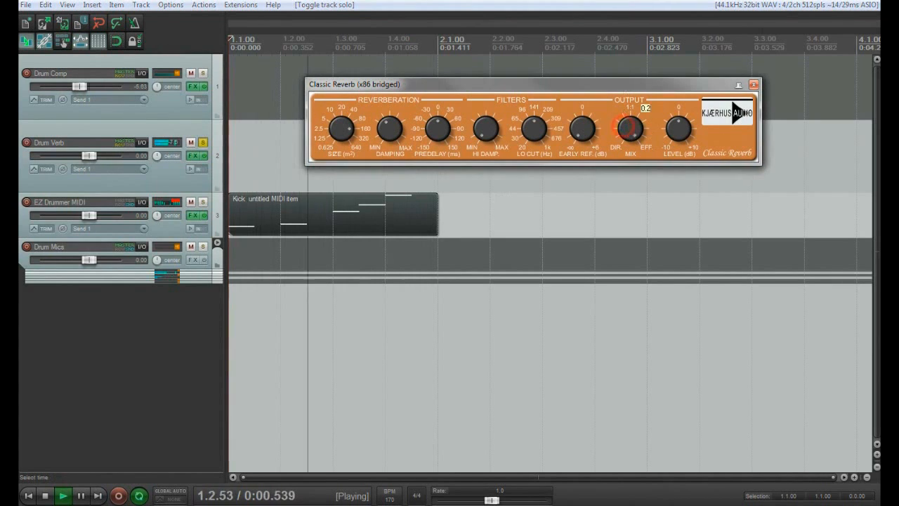
pyautogui.click(485, 130)
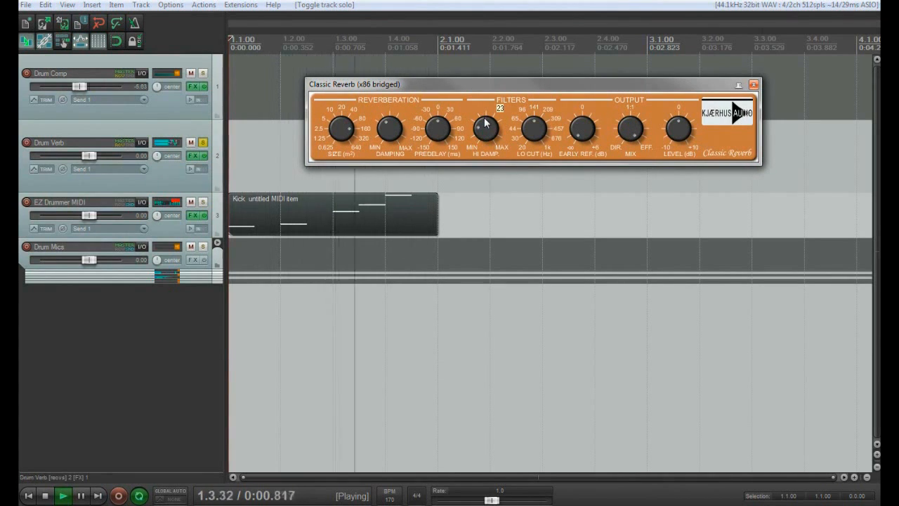
pyautogui.moveTo(534, 128); pyautogui.dragTo(541, 112)
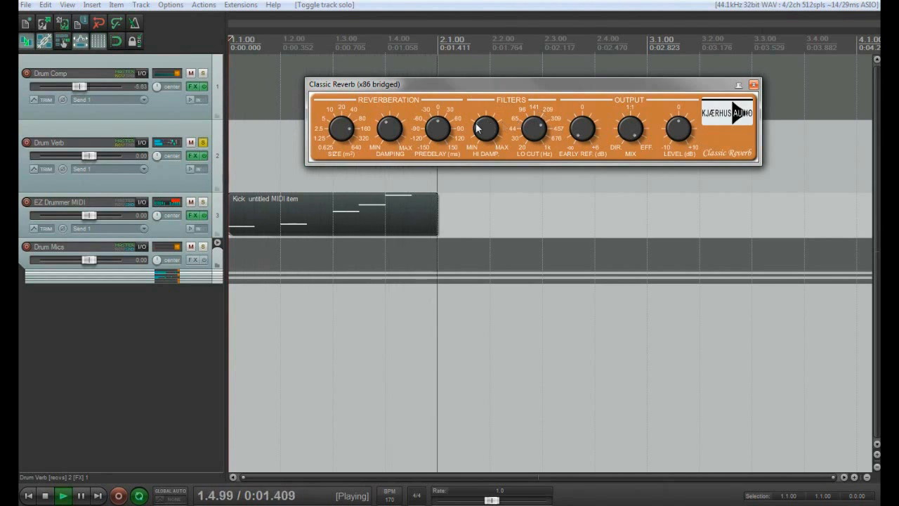
# - Raise Classic Reverb's Hi Damp, adjust its Size slightly, close the plug-in window and stop playback
pyautogui.moveTo(482, 127)
pyautogui.mouseDown()
pyautogui.moveTo(485, 141)
pyautogui.moveTo(486, 115)
pyautogui.mouseUp()
pyautogui.moveTo(339, 124); pyautogui.dragTo(336, 119)
pyautogui.click(754, 85)
pyautogui.press('space')
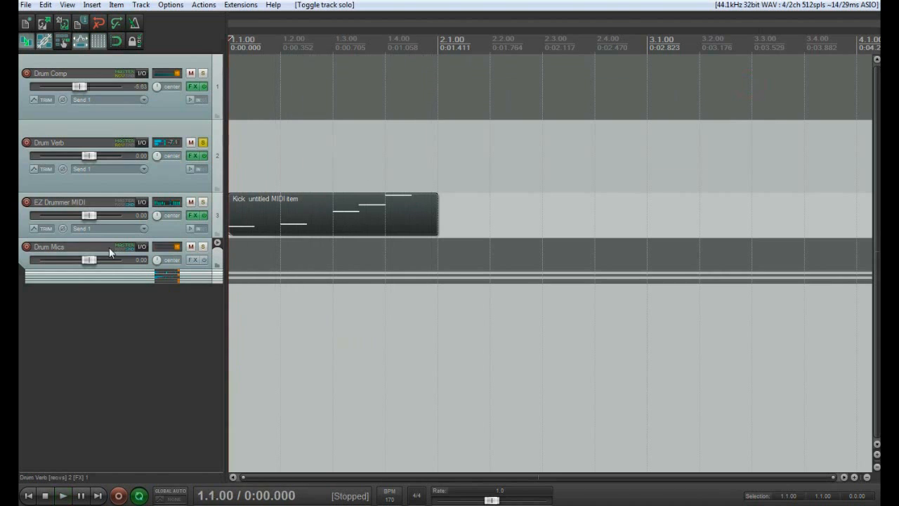
# - Unsolo Drum Verb, lower its volume to -5.97 dB and compare the mix with the track muted and unmuted during playback
pyautogui.click(203, 142)
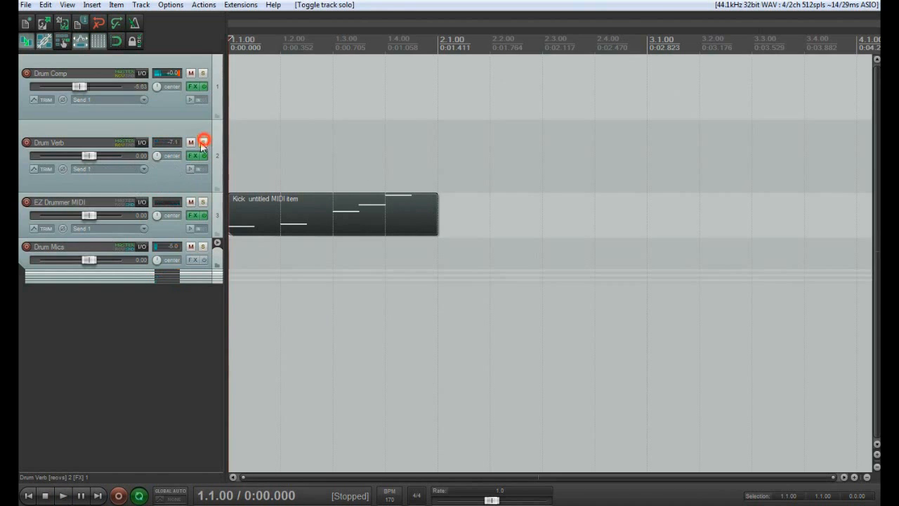
pyautogui.moveTo(92, 159)
pyautogui.mouseDown()
pyautogui.moveTo(41, 155)
pyautogui.moveTo(79, 155)
pyautogui.mouseUp()
pyautogui.press('space')
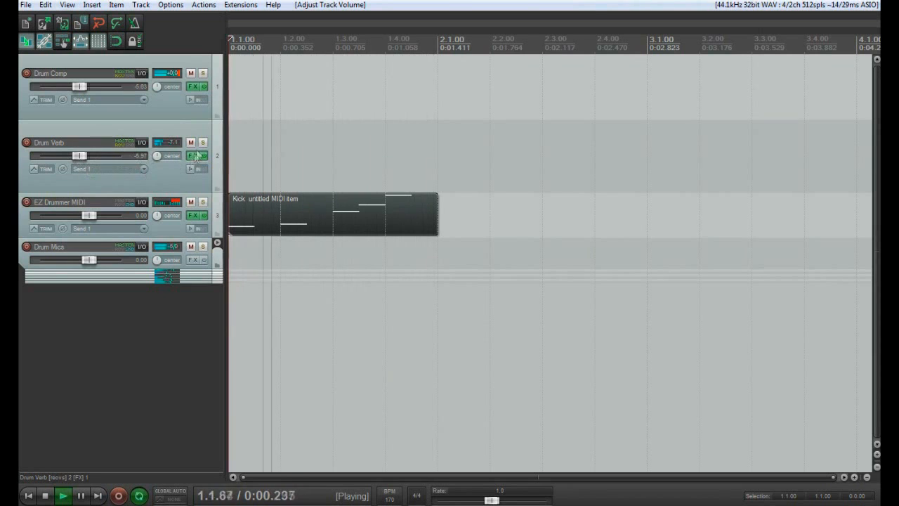
pyautogui.click(191, 143)
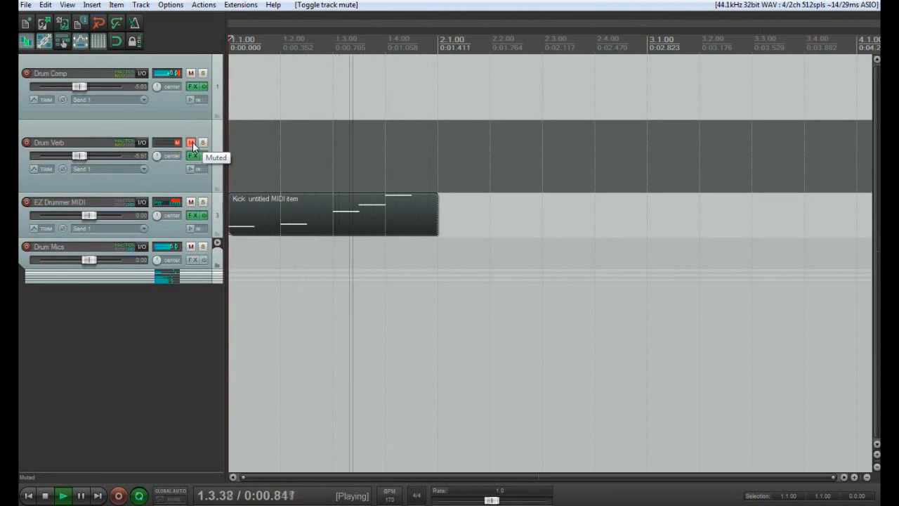
pyautogui.click(192, 143)
pyautogui.press('space')
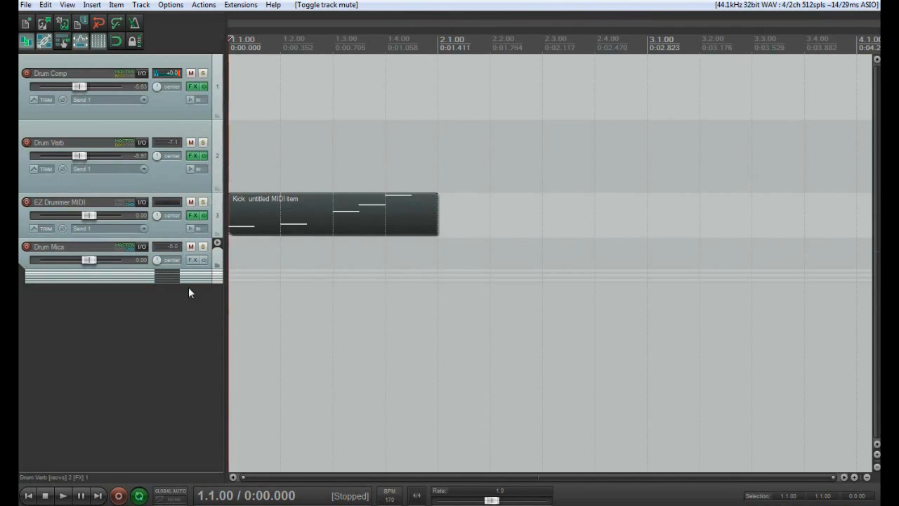
# - Review the tracks inside the Drum Mics folder, collapse it and go through the EZ Drummer MIDI, Drum Verb and Drum Comp tracks
pyautogui.click(217, 243)
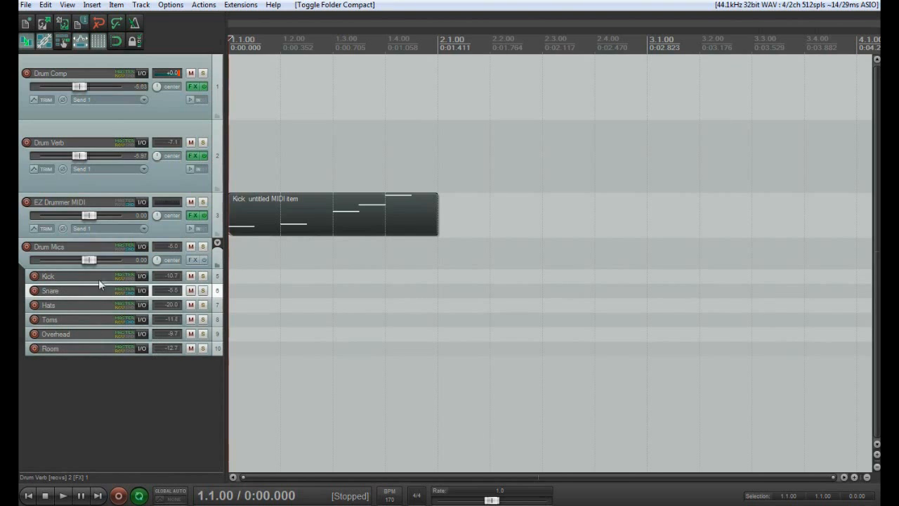
pyautogui.click(218, 244)
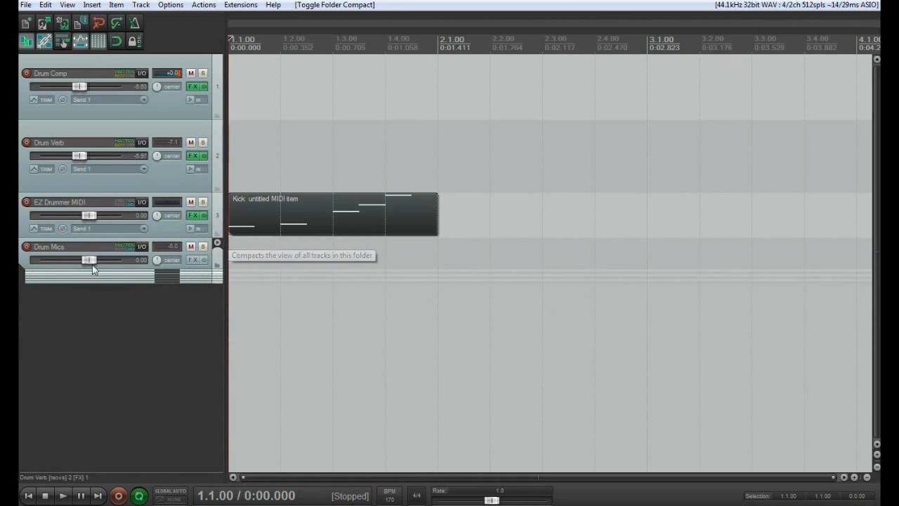
pyautogui.click(62, 247)
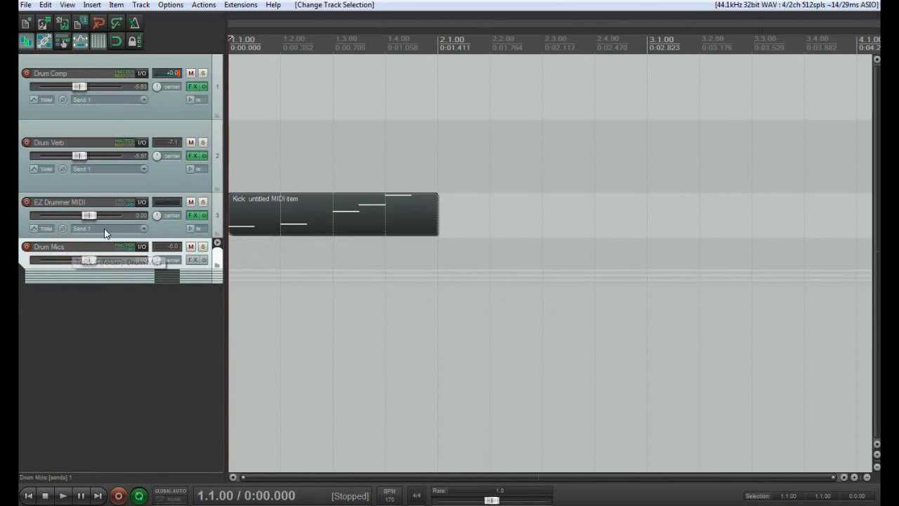
pyautogui.click(87, 204)
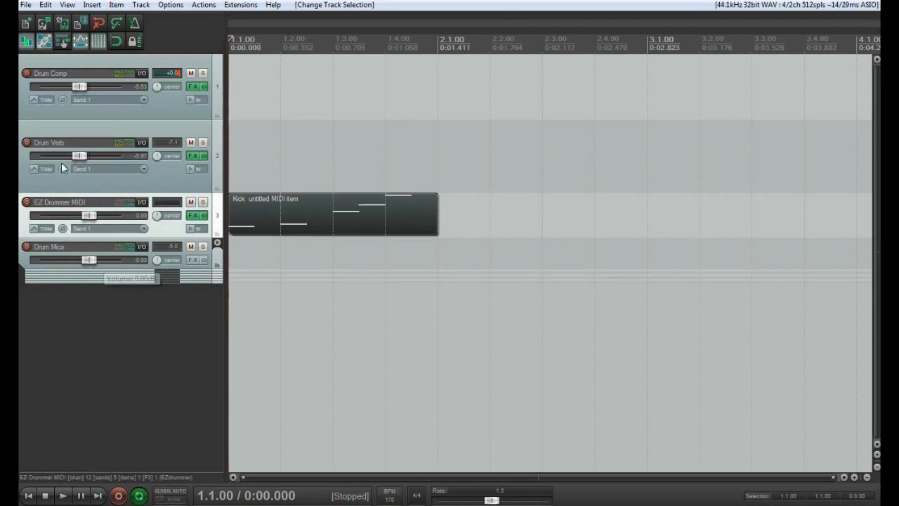
pyautogui.click(68, 138)
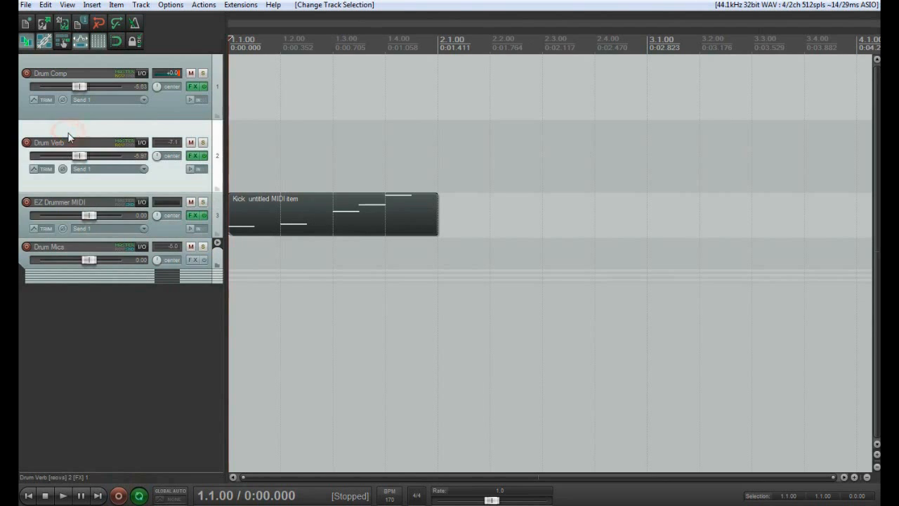
pyautogui.click(86, 64)
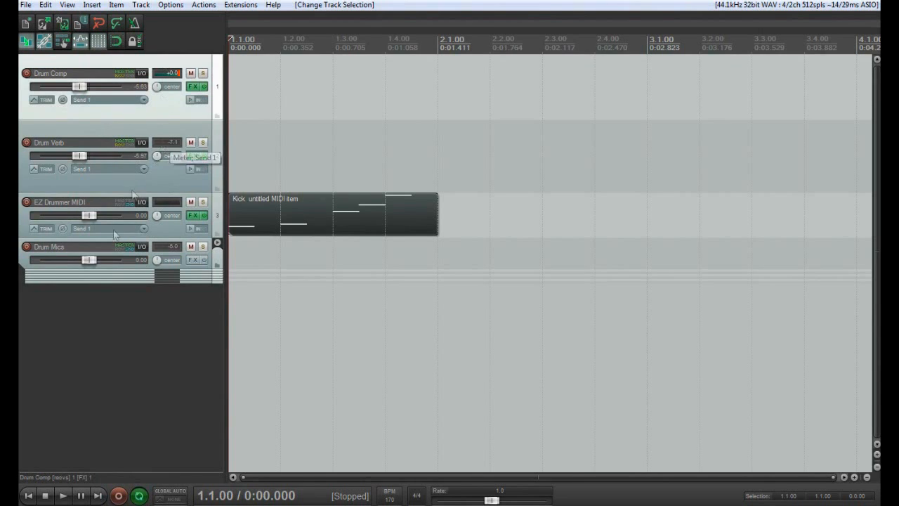
# - Examine the Drum Verb track's routing, including its receives, and close the routing window
pyautogui.click(85, 137)
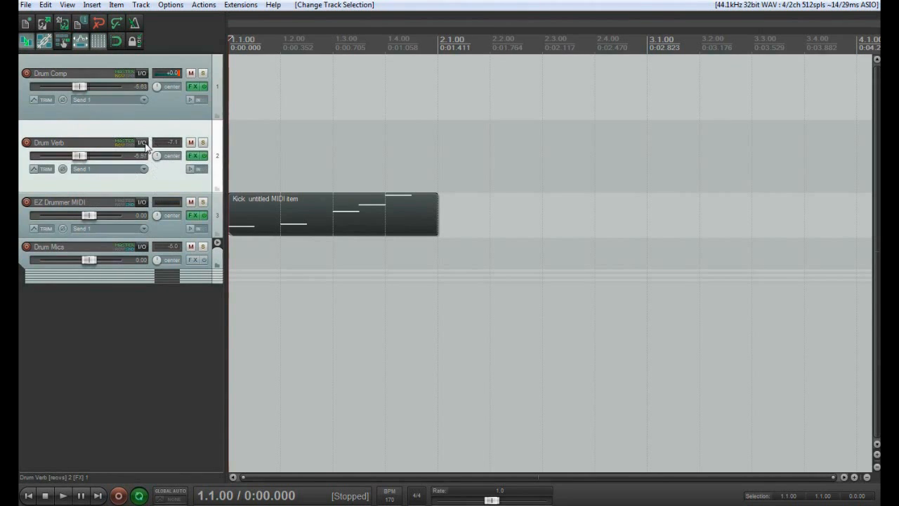
pyautogui.moveTo(145, 146)
pyautogui.click(141, 143)
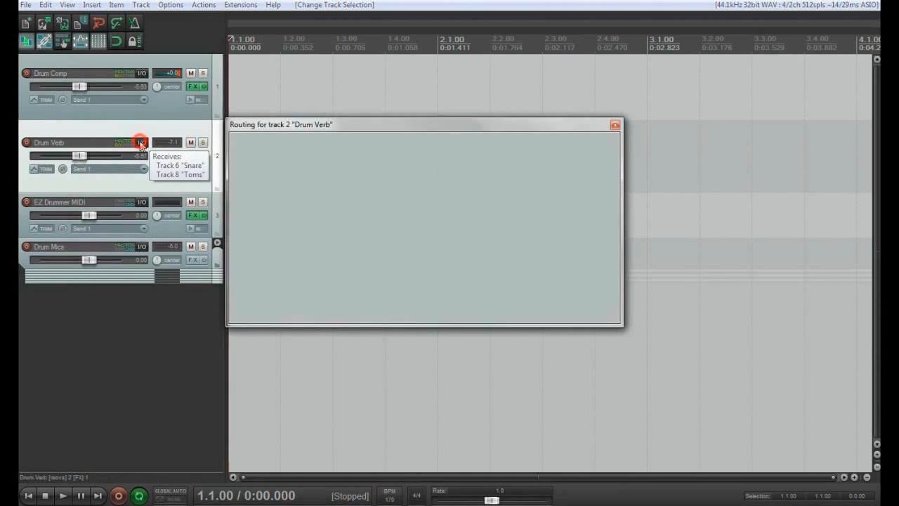
pyautogui.moveTo(361, 124); pyautogui.dragTo(259, 121)
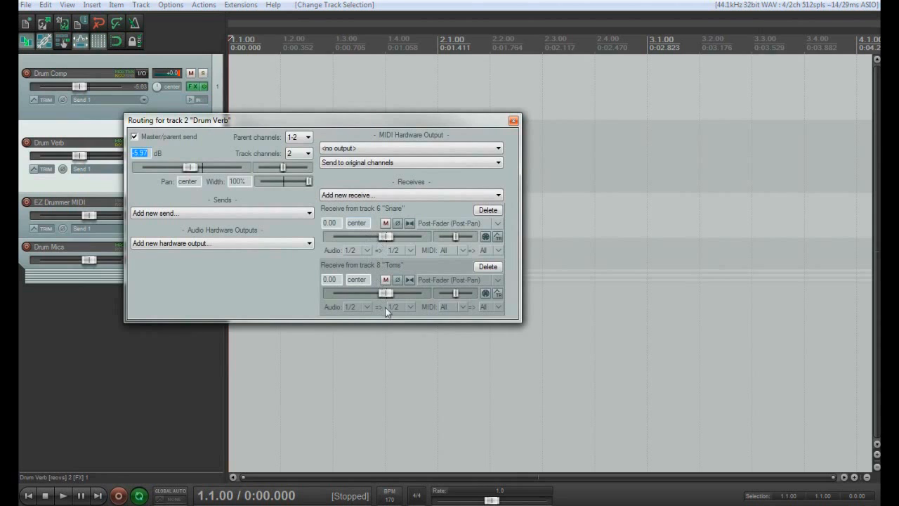
pyautogui.click(513, 122)
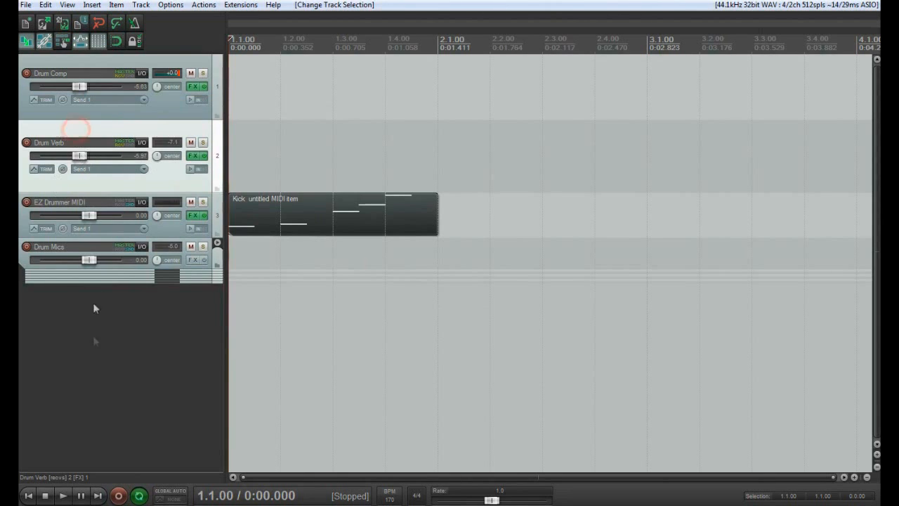
pyautogui.click(94, 347)
pyautogui.doubleClick(86, 324)
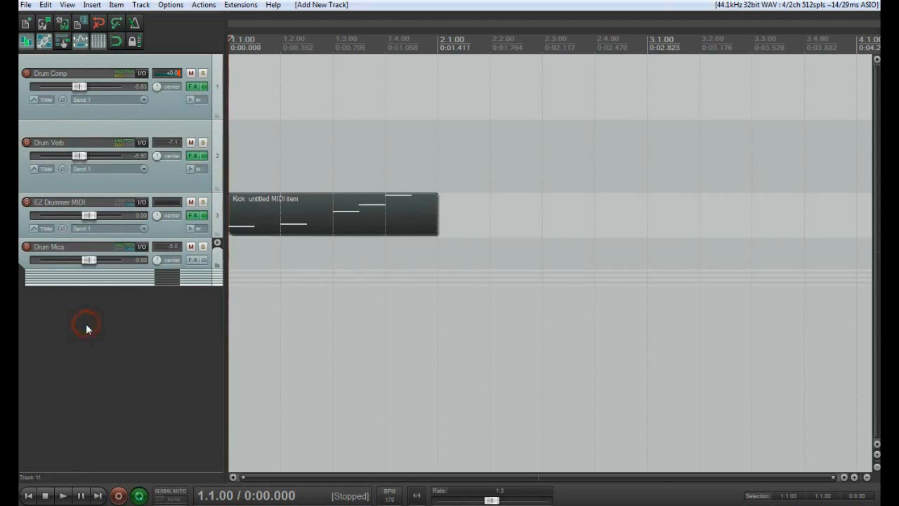
pyautogui.click(80, 286)
# - Insert a new track, move it above Drum Comp to the head of the track list and name it DRUM BUSS
pyautogui.click(97, 60)
pyautogui.hotkey('ctrl', 't')
pyautogui.moveTo(67, 126); pyautogui.dragTo(68, 74)
pyautogui.click(67, 68)
pyautogui.write('DRUM BUSS')
pyautogui.press('Return')
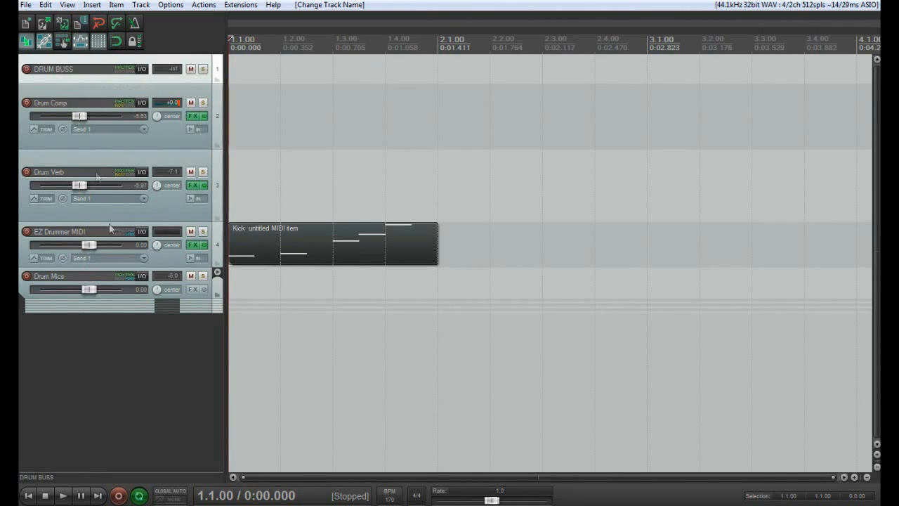
# - Set the custom color of all tracks from DRUM BUSS through the Drum Mics folder to yellow
pyautogui.click(127, 311)
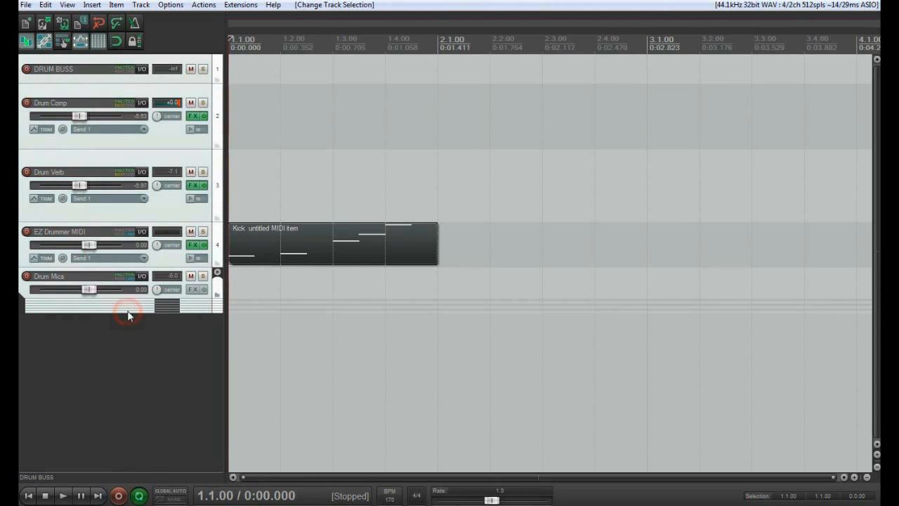
pyautogui.rightClick(90, 63)
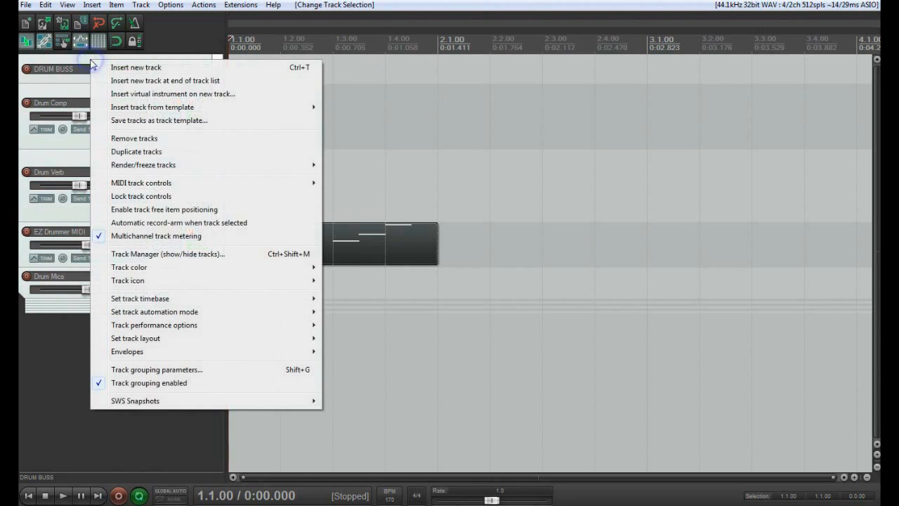
pyautogui.moveTo(314, 265)
pyautogui.click(344, 268)
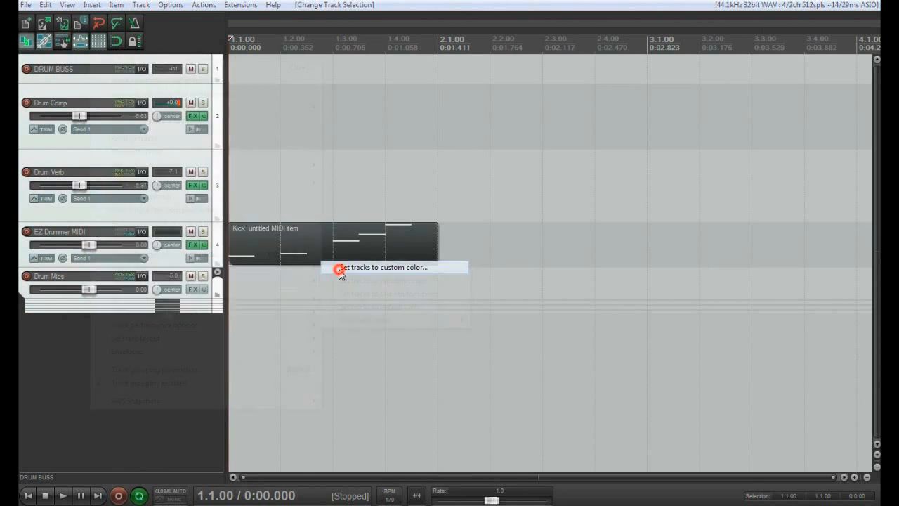
pyautogui.click(46, 59)
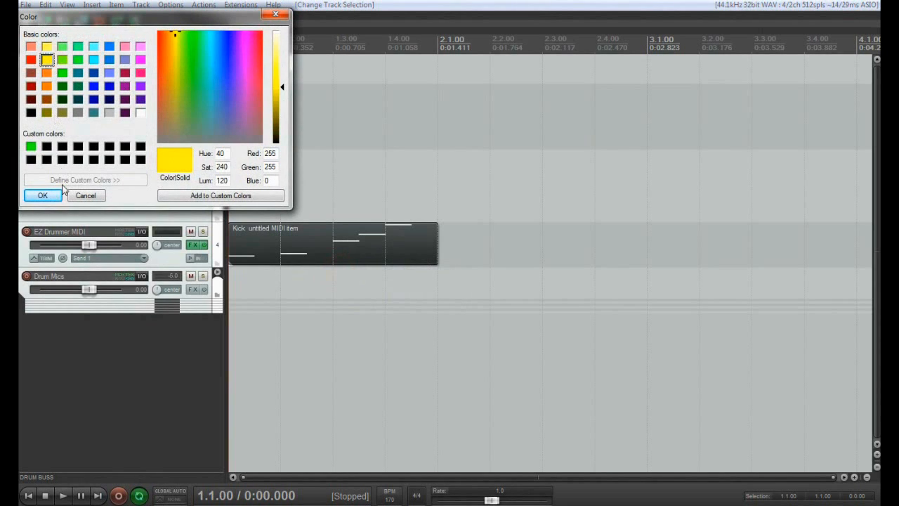
pyautogui.click(42, 195)
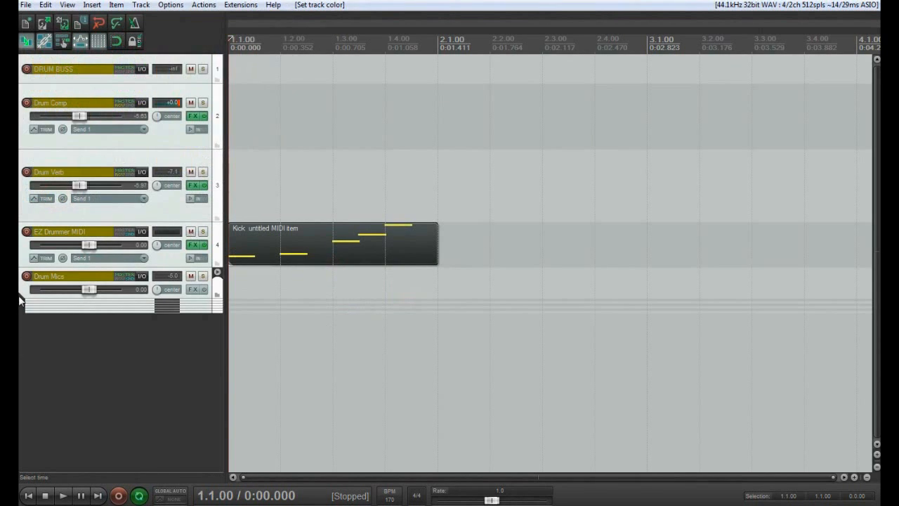
# - Make DRUM BUSS a folder containing all the drum tracks and increase its track height
pyautogui.click(204, 78)
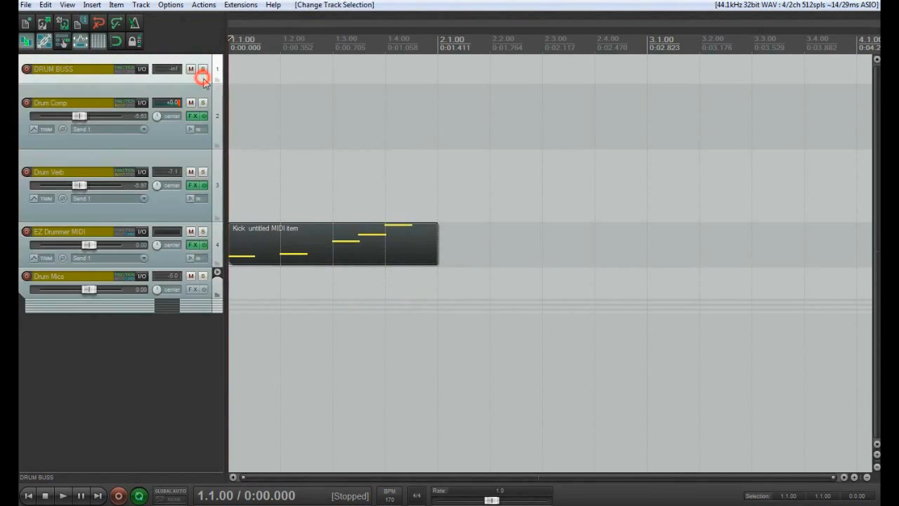
pyautogui.click(218, 83)
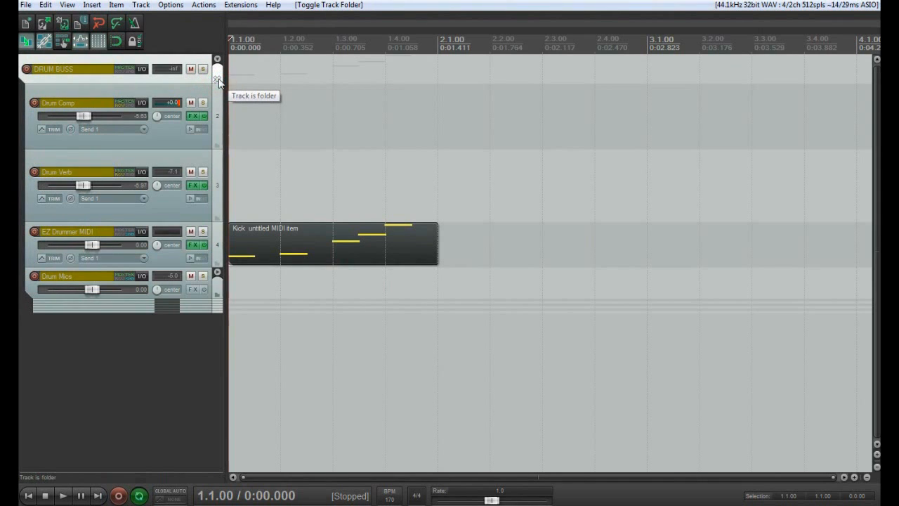
pyautogui.moveTo(59, 83); pyautogui.dragTo(60, 124)
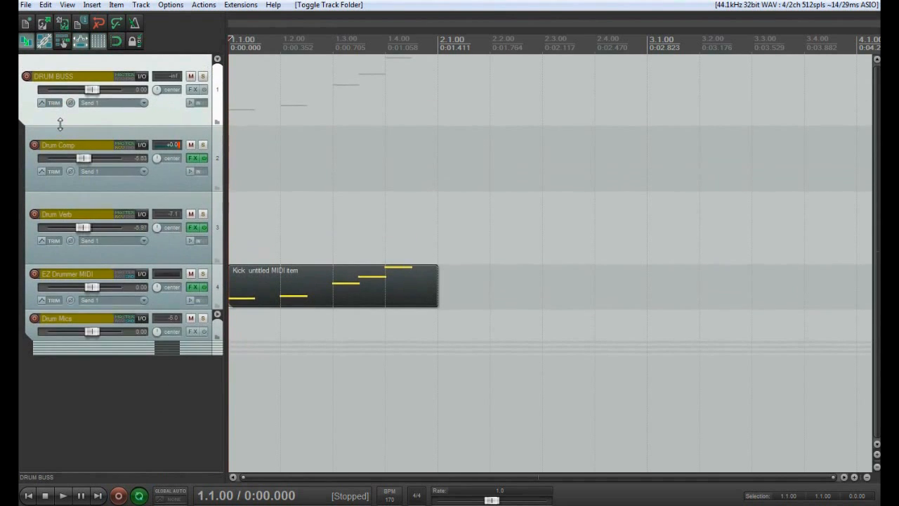
# - Expand Drum Mics to review the tracks inside DRUM BUSS, collapse the DRUM BUSS folder and try its volume fader
pyautogui.click(218, 315)
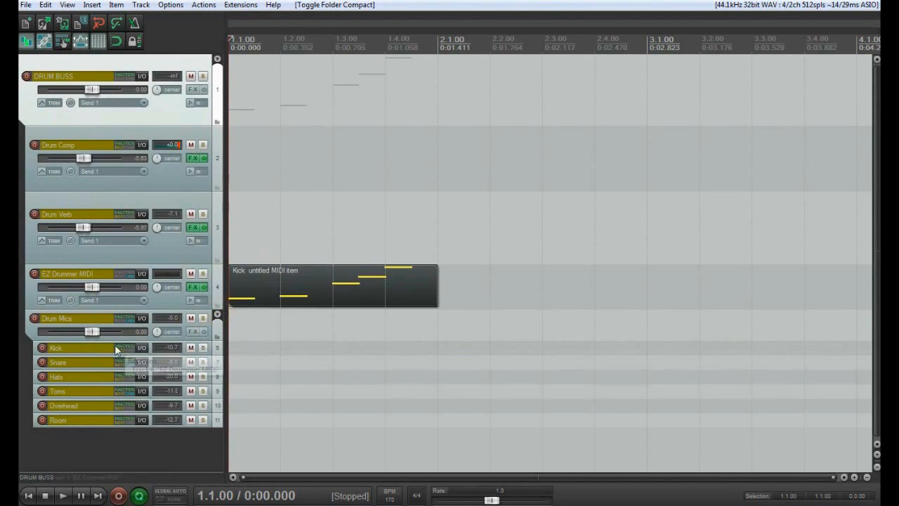
pyautogui.click(71, 198)
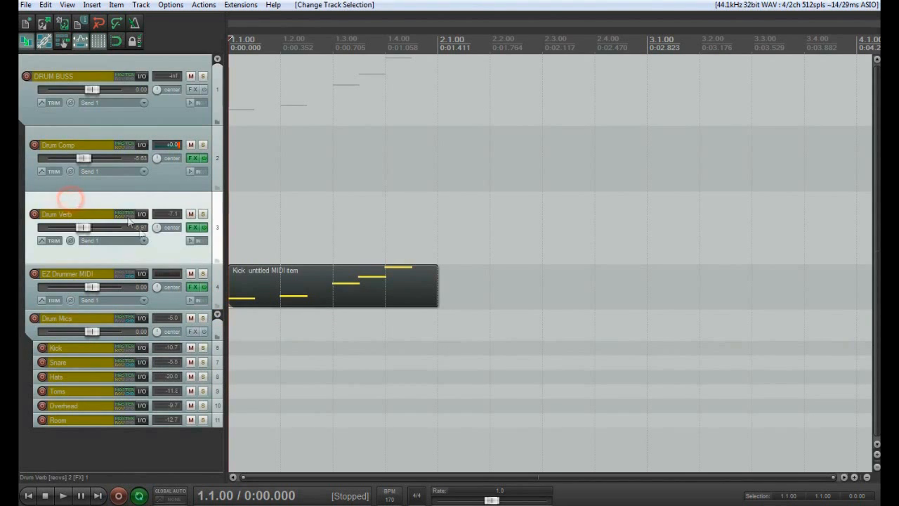
pyautogui.click(107, 132)
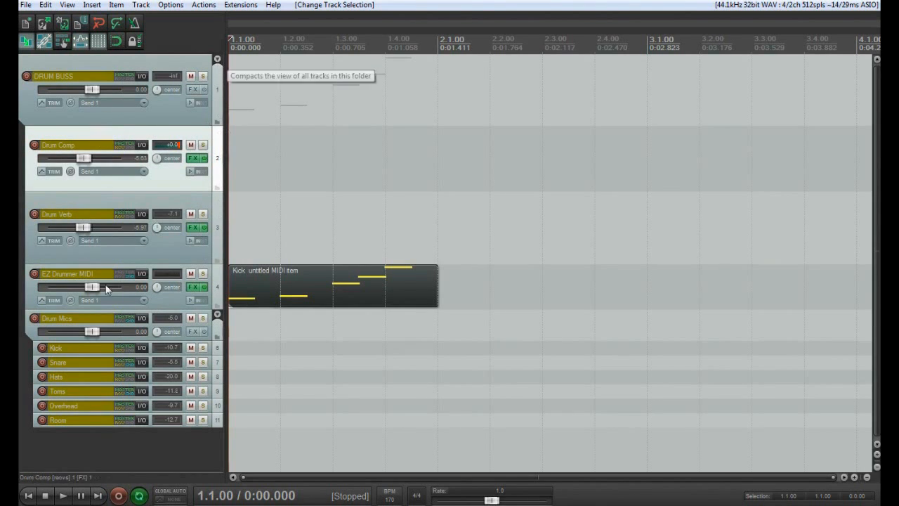
pyautogui.click(217, 59)
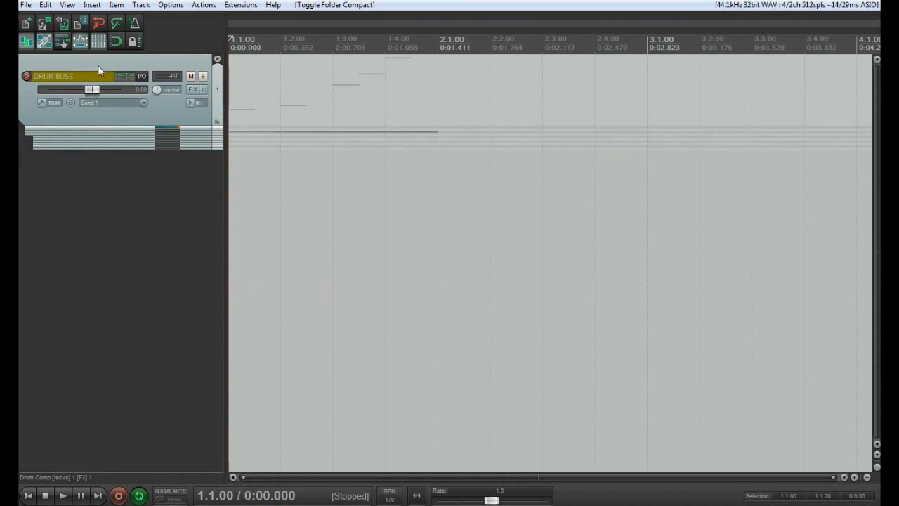
pyautogui.moveTo(92, 90)
pyautogui.mouseDown()
pyautogui.moveTo(75, 89)
pyautogui.moveTo(94, 90)
pyautogui.mouseUp()
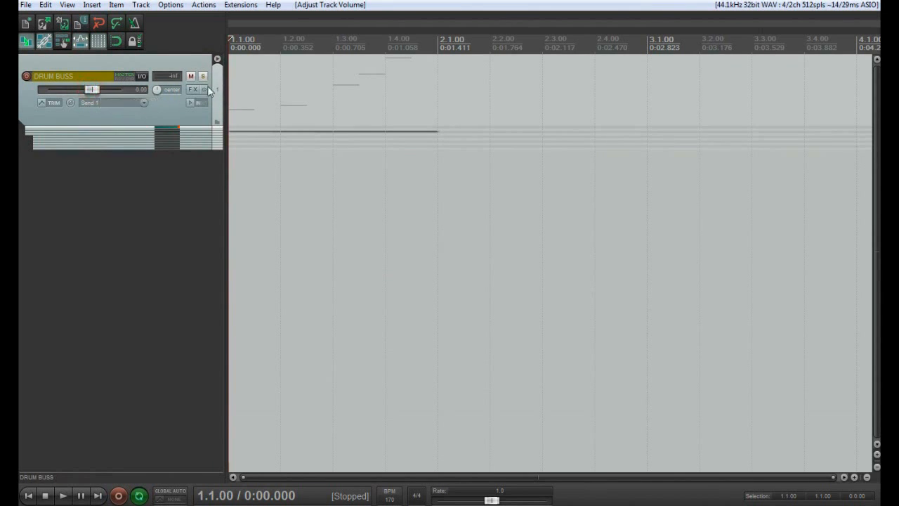
pyautogui.doubleClick(98, 191)
pyautogui.click(98, 250)
pyautogui.hotkey('ctrl', 'z')
pyautogui.press('Delete')
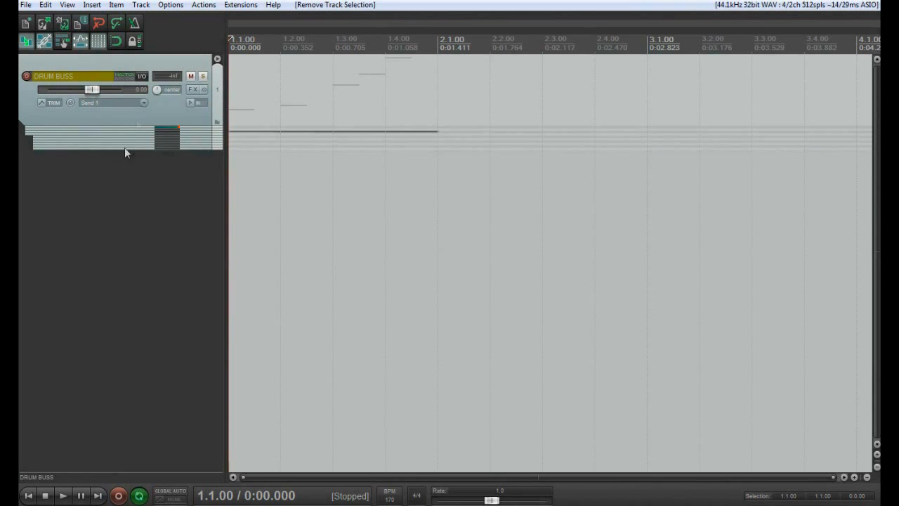
# - Expand the DRUM BUSS folder and increase the Room track's height to reach its folder control
pyautogui.click(215, 59)
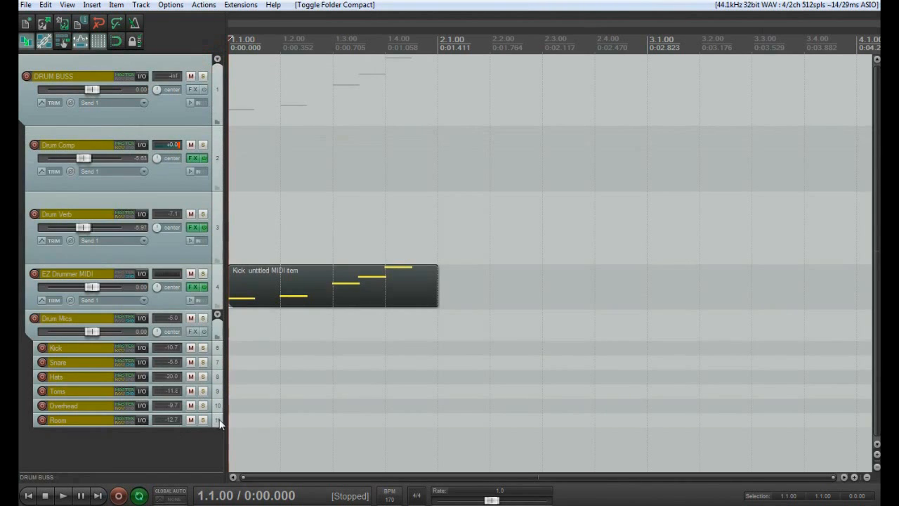
pyautogui.moveTo(209, 427); pyautogui.dragTo(211, 470)
pyautogui.click(217, 467)
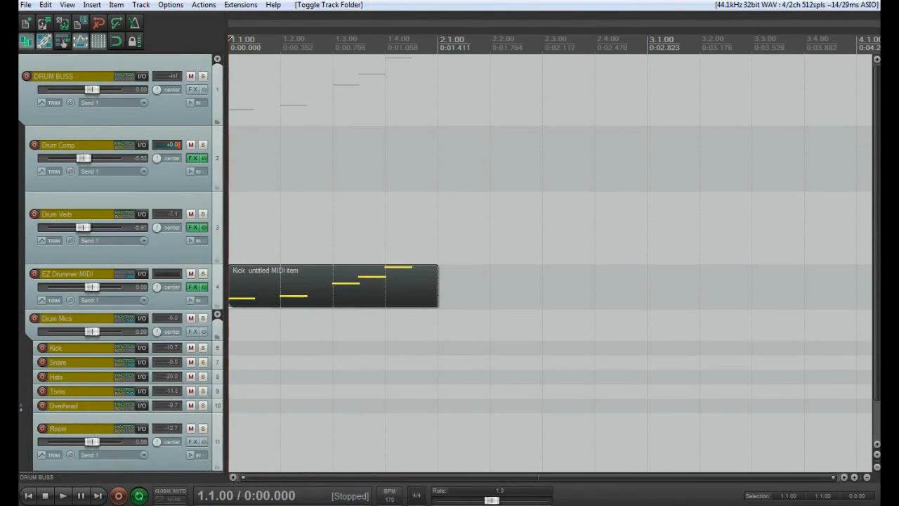
# - Add a new track below Room and make Room the last track of all folders, placing the new track outside DRUM BUSS
pyautogui.scroll(-1, 80, 452)
pyautogui.doubleClick(81, 452)
pyautogui.click(217, 430)
pyautogui.click(217, 430)
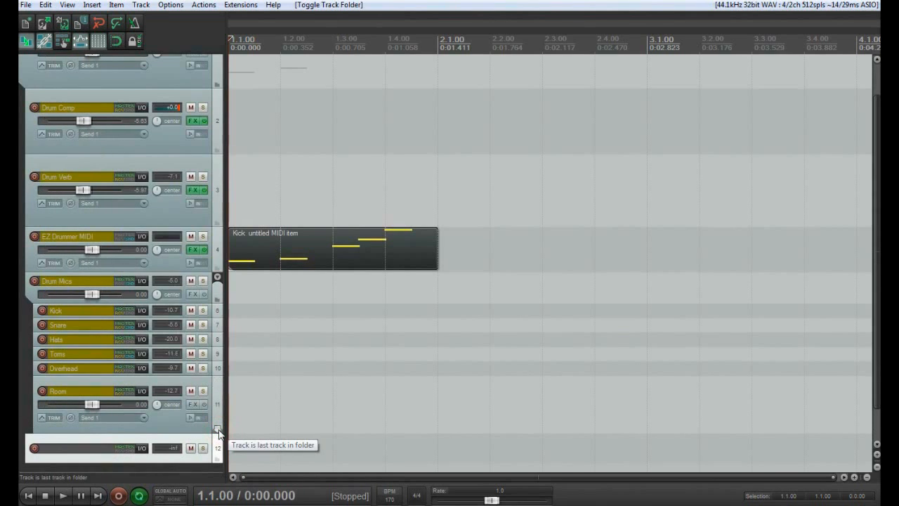
pyautogui.click(217, 430)
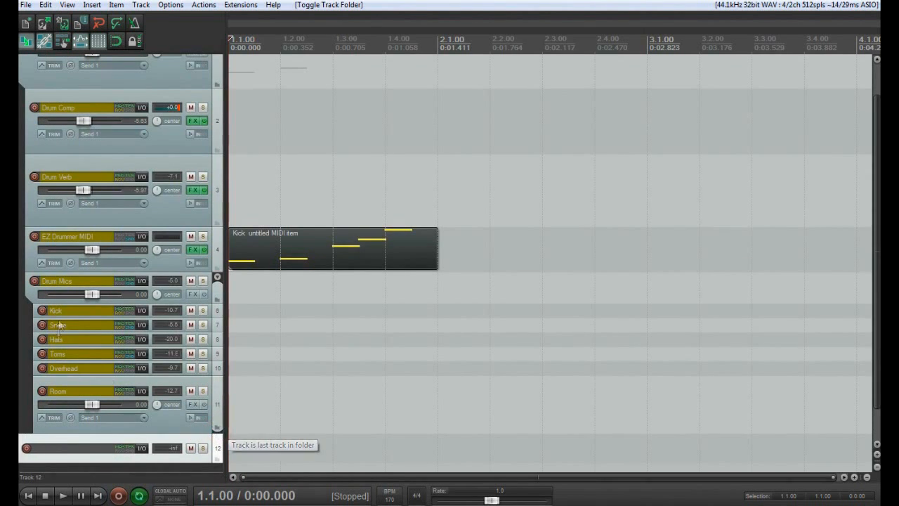
# - Cycle Drum Mics through its track states and back to being a folder
pyautogui.click(217, 300)
pyautogui.click(218, 300)
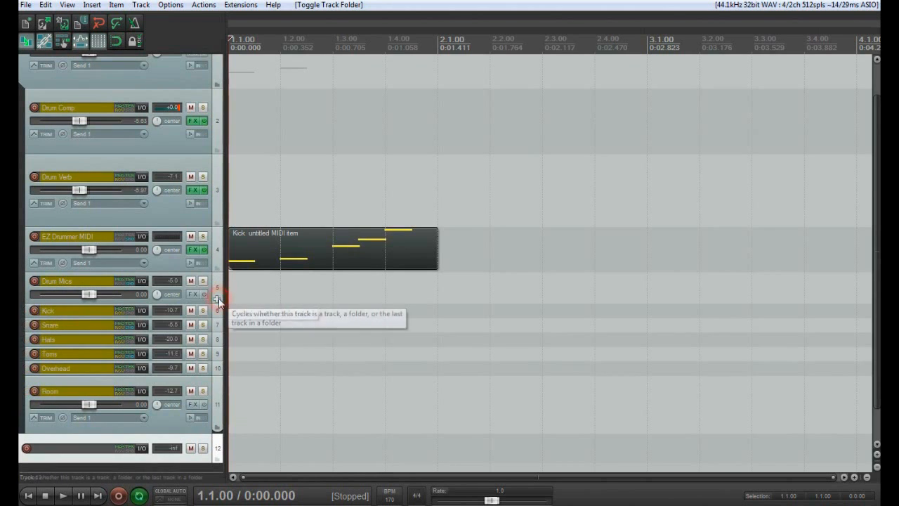
pyautogui.click(218, 298)
# - Collapse the Drum Mics and DRUM BUSS folders and move the empty track out of DRUM BUSS
pyautogui.click(218, 277)
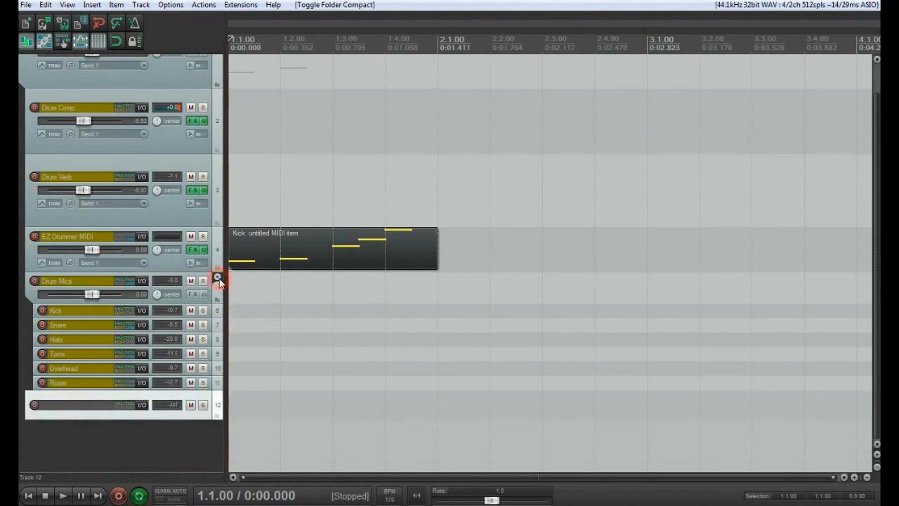
pyautogui.click(218, 278)
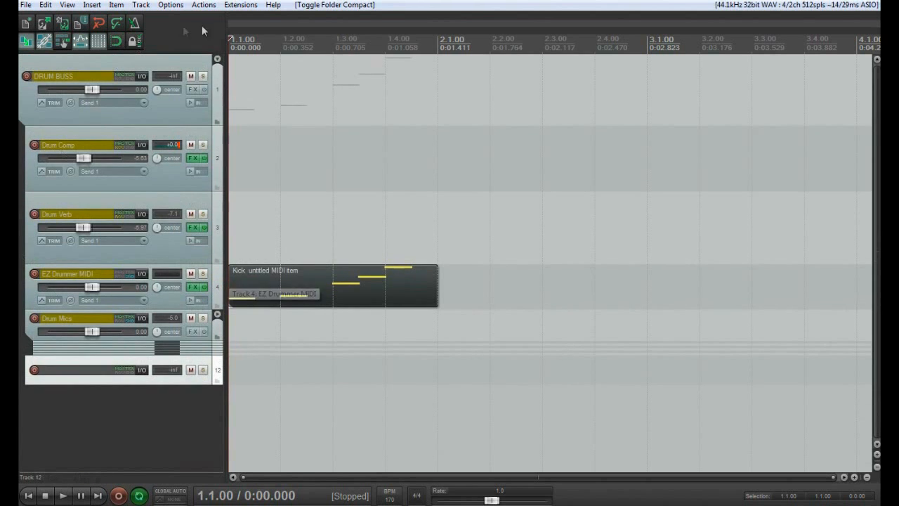
pyautogui.click(218, 59)
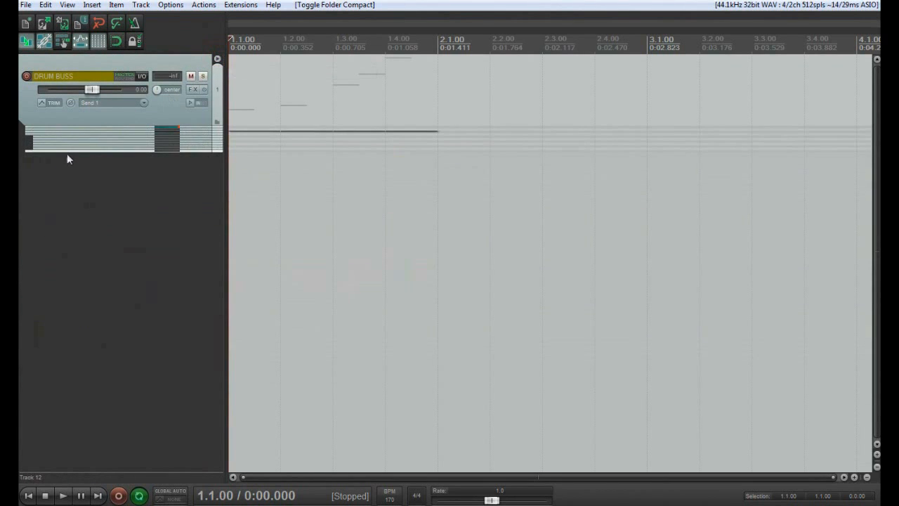
pyautogui.moveTo(71, 151); pyautogui.dragTo(71, 209)
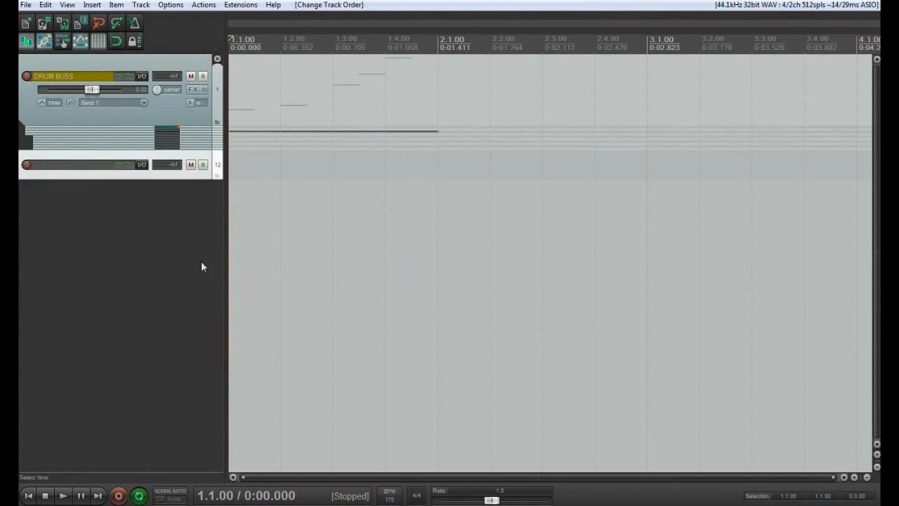
# - Add two new tracks below the empty track and name the empty one RHY GUITAR BUSS
pyautogui.doubleClick(131, 237)
pyautogui.doubleClick(109, 246)
pyautogui.click(67, 167)
pyautogui.doubleClick(66, 167)
pyautogui.write('R')
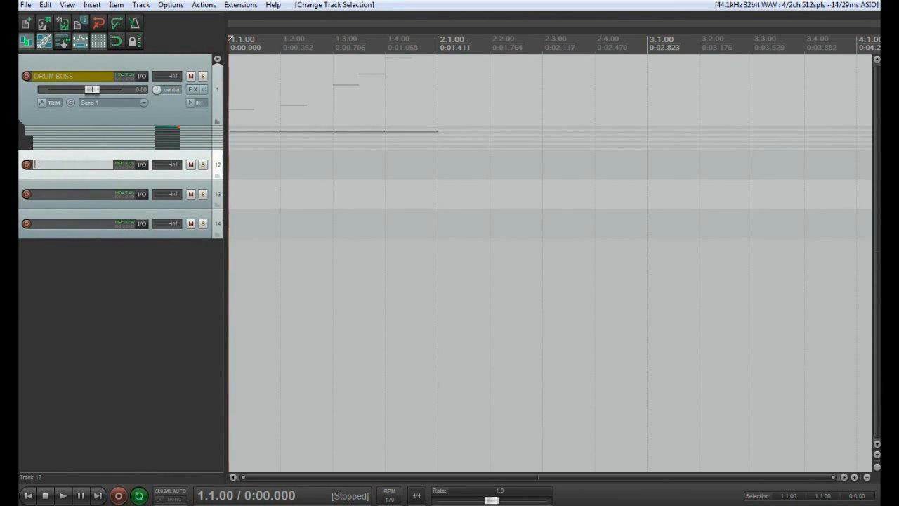
pyautogui.write('HY GUITAR BUSS')
pyautogui.press('Return')
# - Name the two tracks below RHY GUITAR BUSS Rhy Guitar L and Rhy Gtr R
pyautogui.doubleClick(70, 195)
pyautogui.write('Rhy')
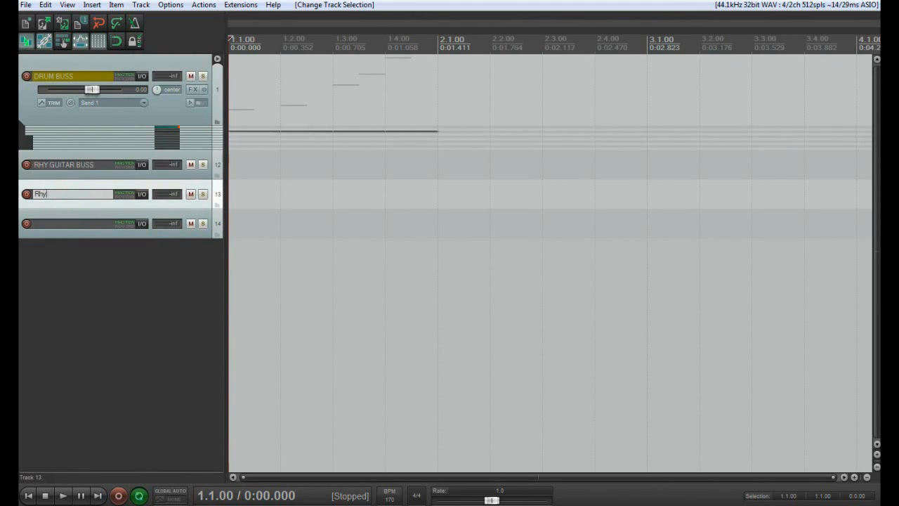
pyautogui.press('Return')
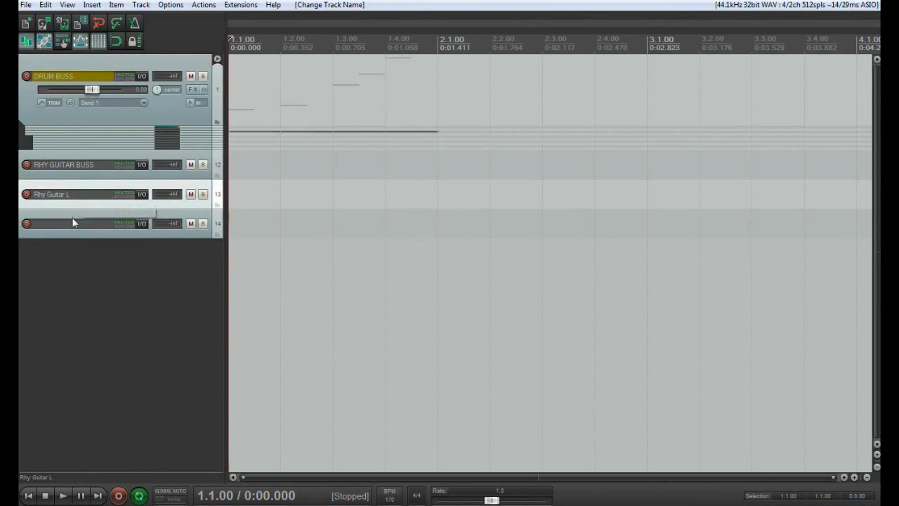
pyautogui.doubleClick(73, 224)
pyautogui.write('Rhy Gtr R')
pyautogui.press('Return')
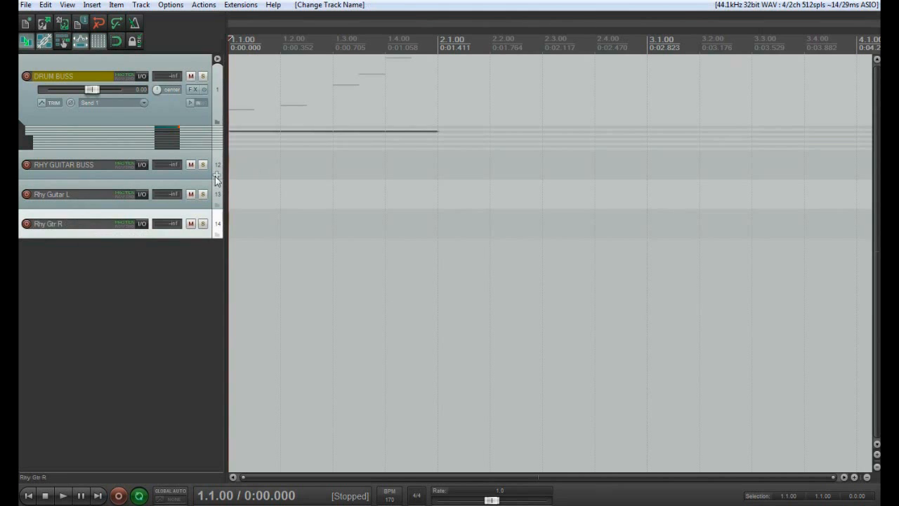
# - Make RHY GUITAR BUSS a folder ending with Rhy Gtr R, and collapse it
pyautogui.click(216, 176)
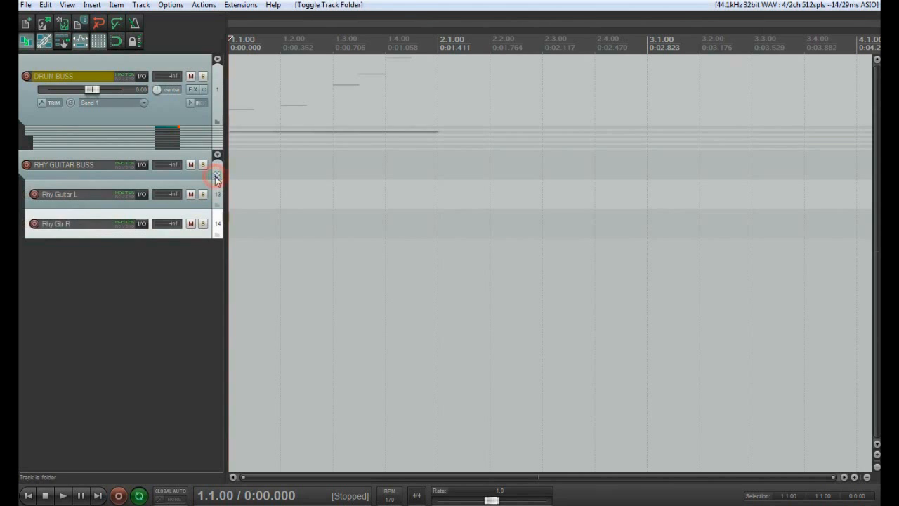
pyautogui.click(217, 235)
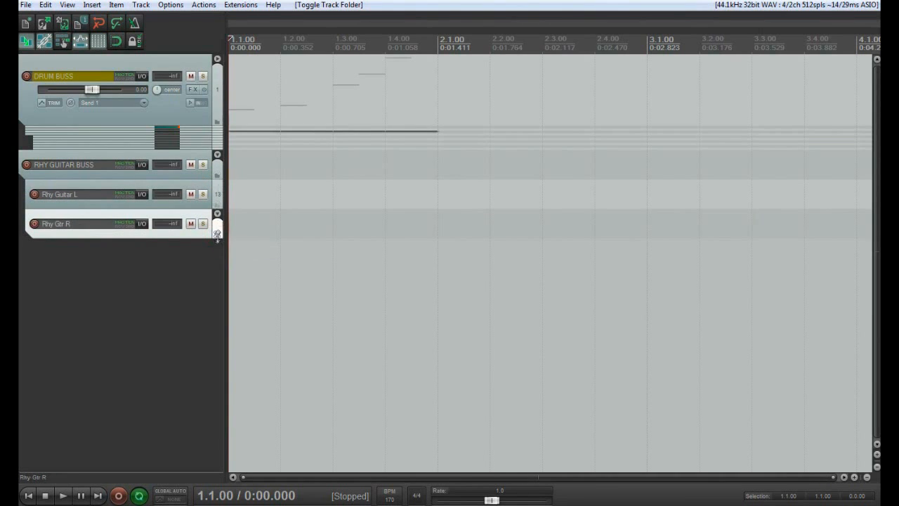
pyautogui.click(217, 236)
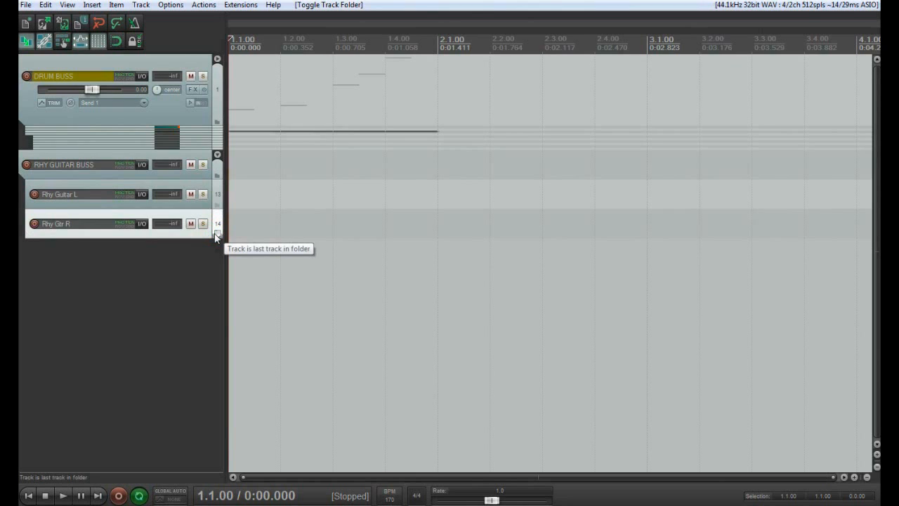
pyautogui.click(217, 155)
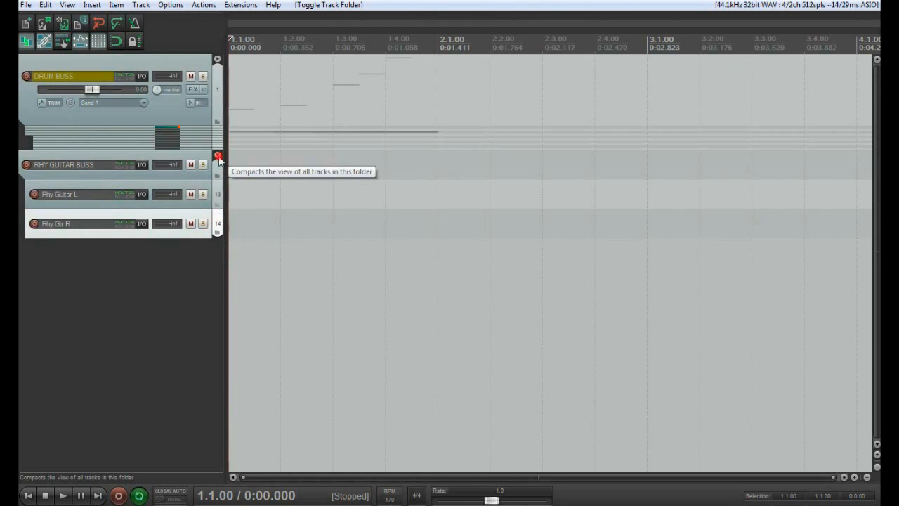
# - Set the RHY GUITAR BUSS track to a custom bright red color
pyautogui.click(139, 163)
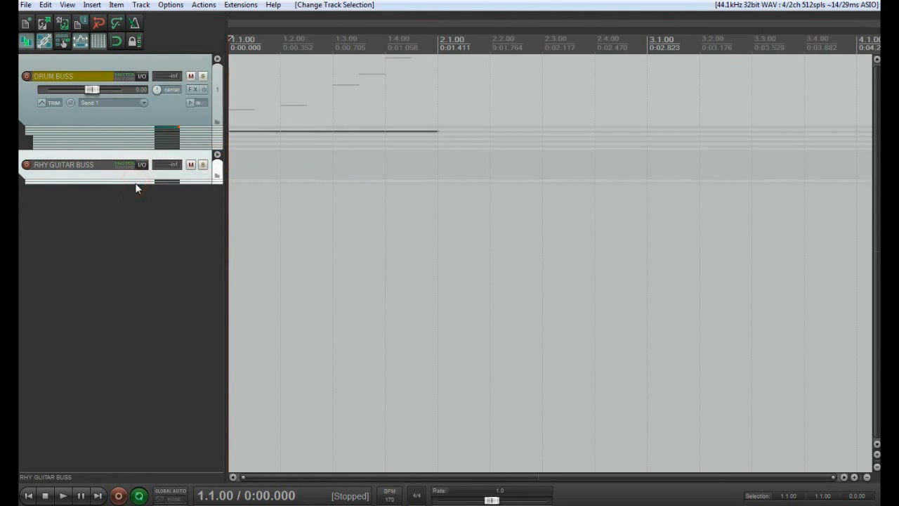
pyautogui.rightClick(127, 156)
pyautogui.moveTo(182, 360)
pyautogui.click(369, 360)
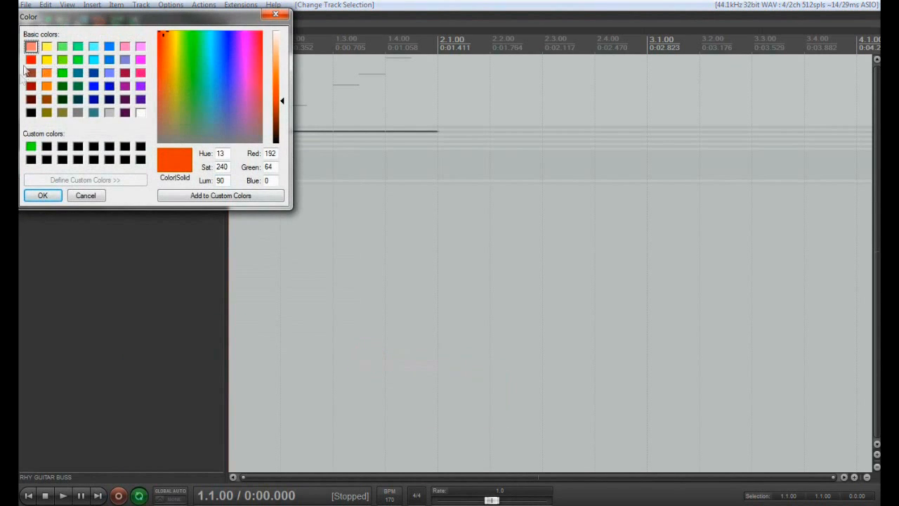
pyautogui.click(31, 59)
pyautogui.click(42, 195)
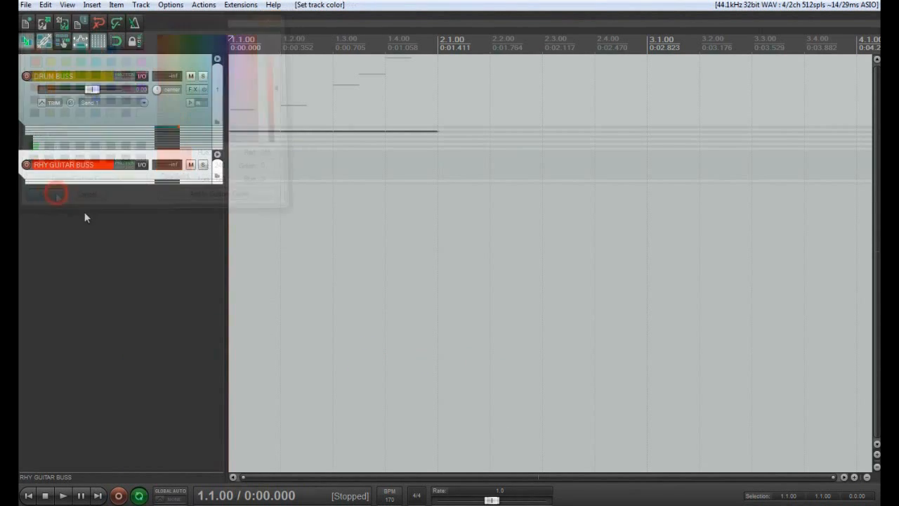
# - Paste a copy of the RHY GUITAR BUSS folder with its tracks directly below the original
pyautogui.click(169, 294)
pyautogui.click(100, 163)
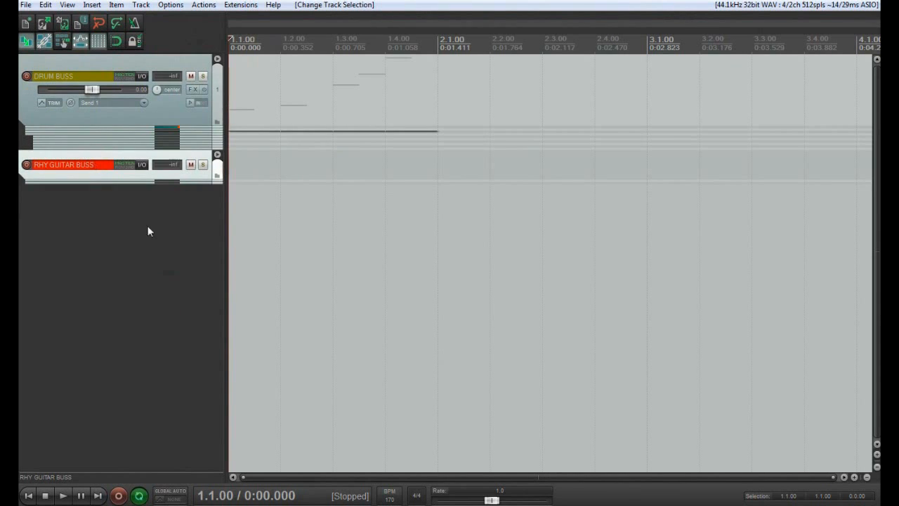
pyautogui.hotkey('ctrl', 'v')
pyautogui.moveTo(66, 185); pyautogui.dragTo(66, 220)
# - Rename the copied guitar folder LEAD GUITAR BUSS
pyautogui.click(70, 196)
pyautogui.doubleClick(80, 199)
pyautogui.click(46, 198)
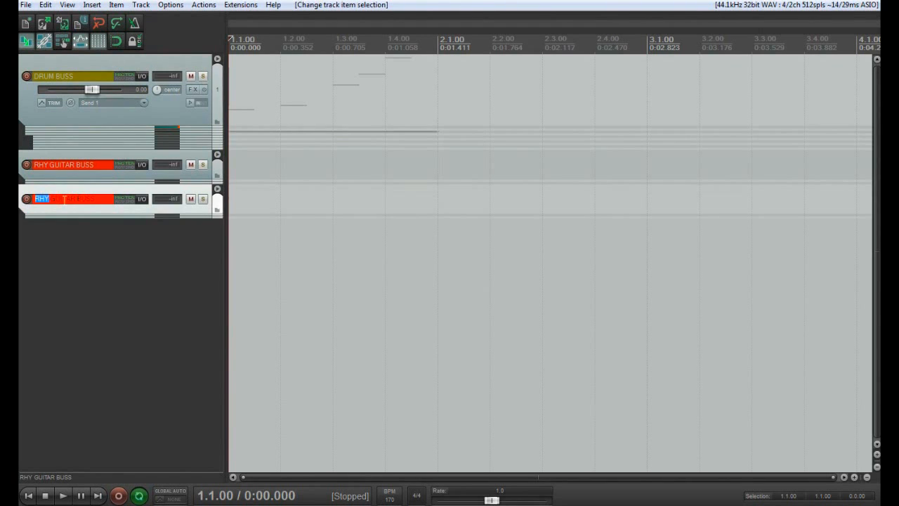
pyautogui.press('BackSpace')
pyautogui.press('Return')
# - Set LEAD GUITAR BUSS to a custom teal color and reduce the DRUM BUSS track height
pyautogui.click(87, 217)
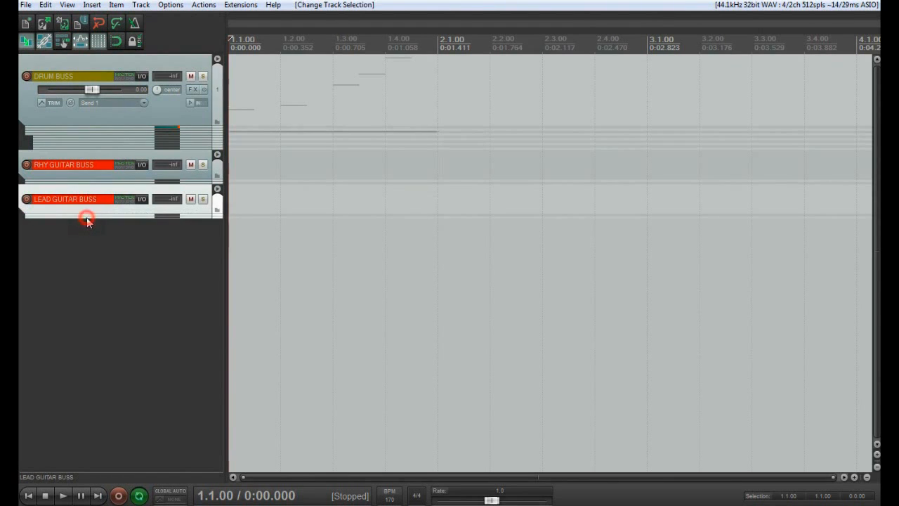
pyautogui.rightClick(87, 199)
pyautogui.moveTo(307, 371)
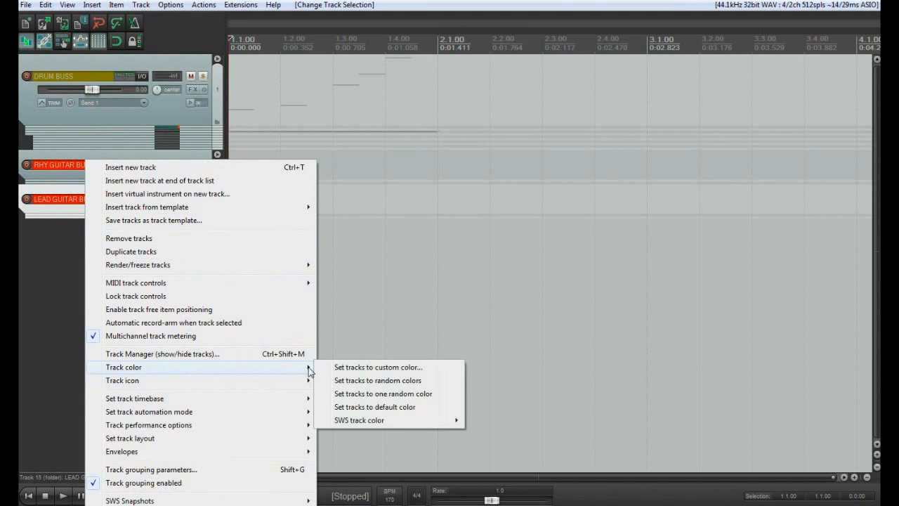
pyautogui.click(344, 368)
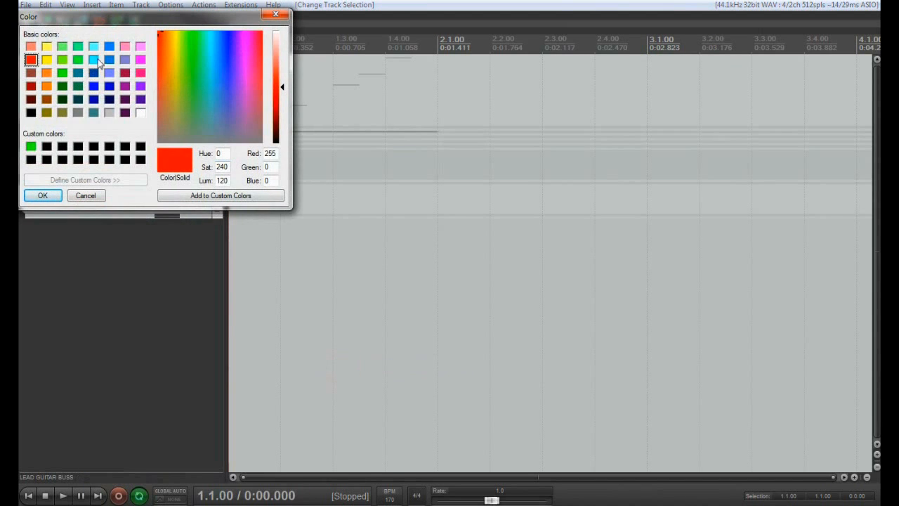
pyautogui.click(94, 59)
pyautogui.click(42, 195)
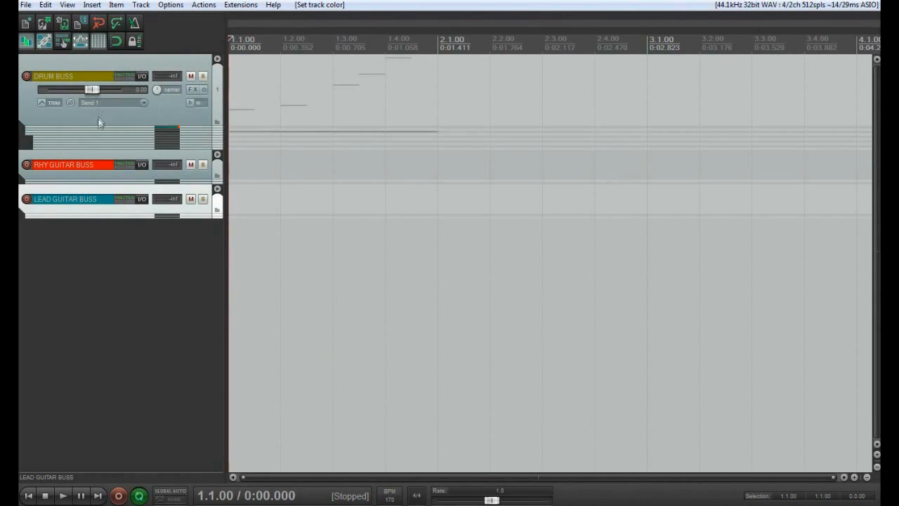
pyautogui.moveTo(96, 124); pyautogui.dragTo(113, 85)
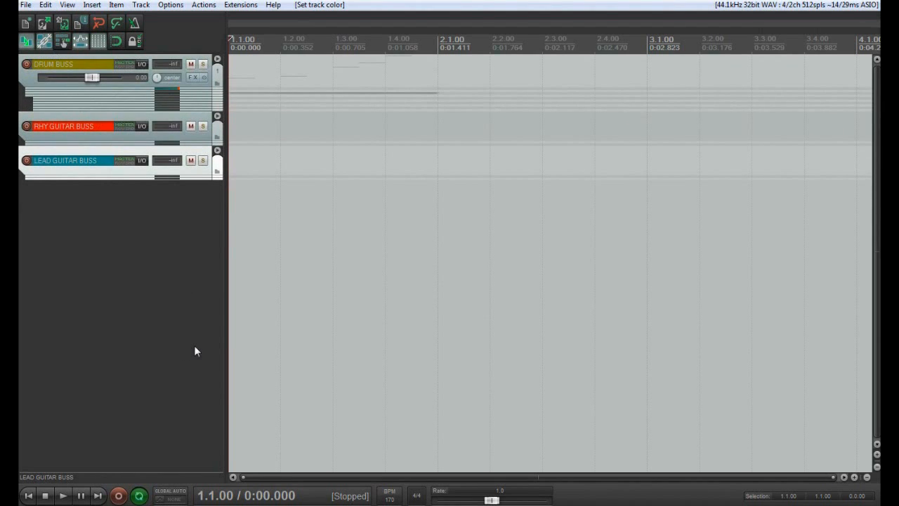